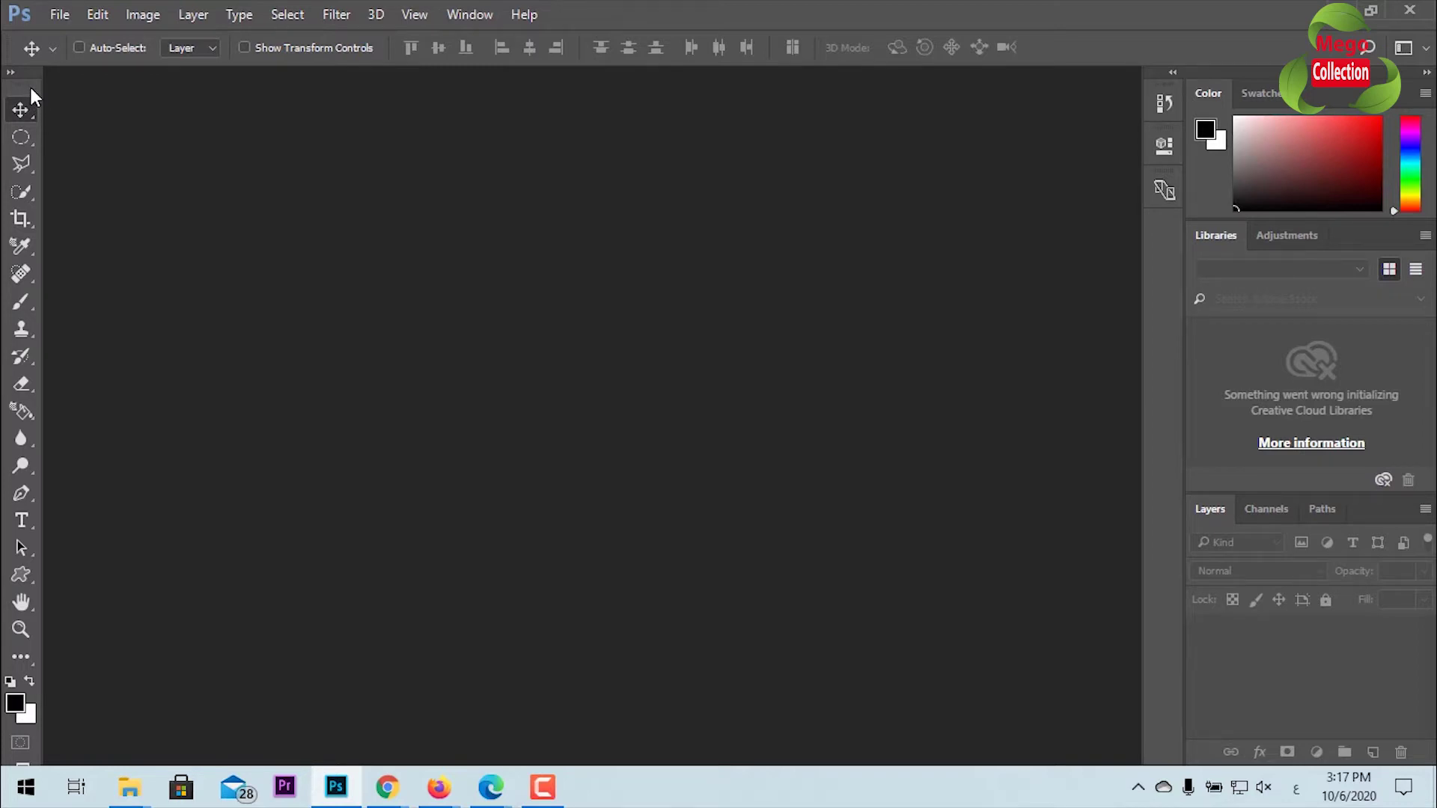
Step: Dock the tools column beside the right-hand panels, then return it to the left edge
mouse_move(34, 87)
mouse_down()
mouse_move(262, 133)
mouse_move(1130, 126)
mouse_up()
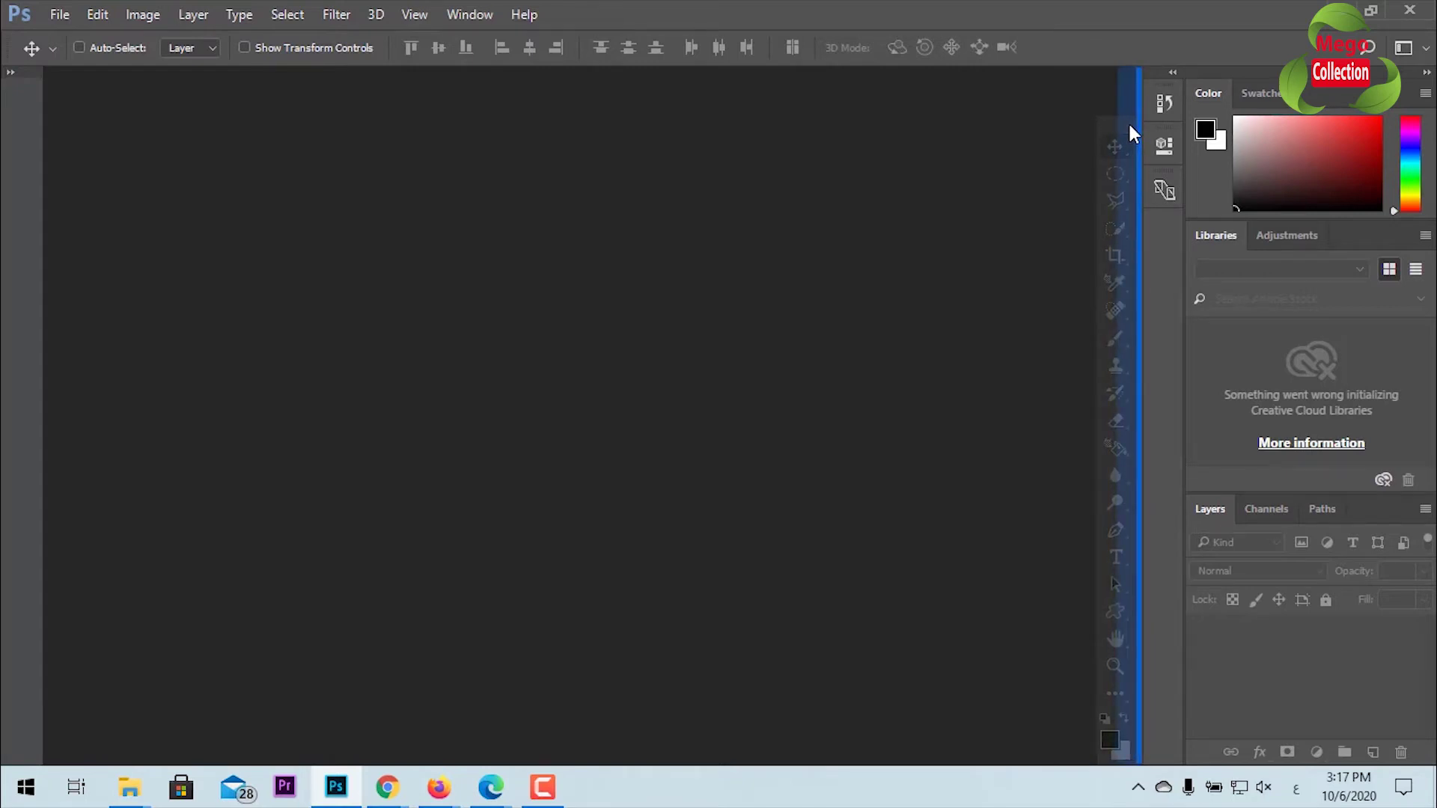
drag(1129, 127, 1129, 128)
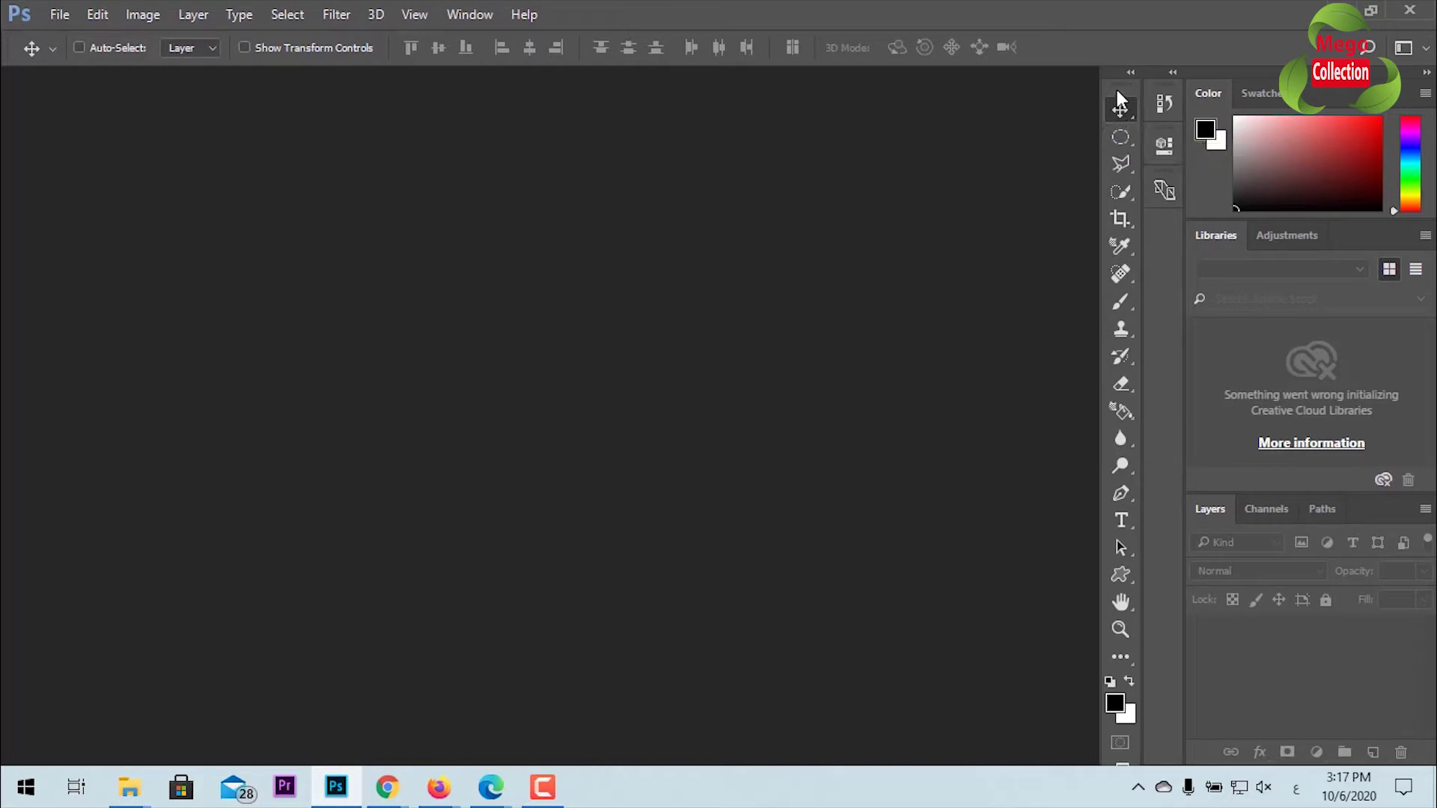
mouse_move(1116, 92)
mouse_down()
mouse_move(870, 144)
mouse_move(519, 96)
mouse_move(16, 87)
mouse_up()
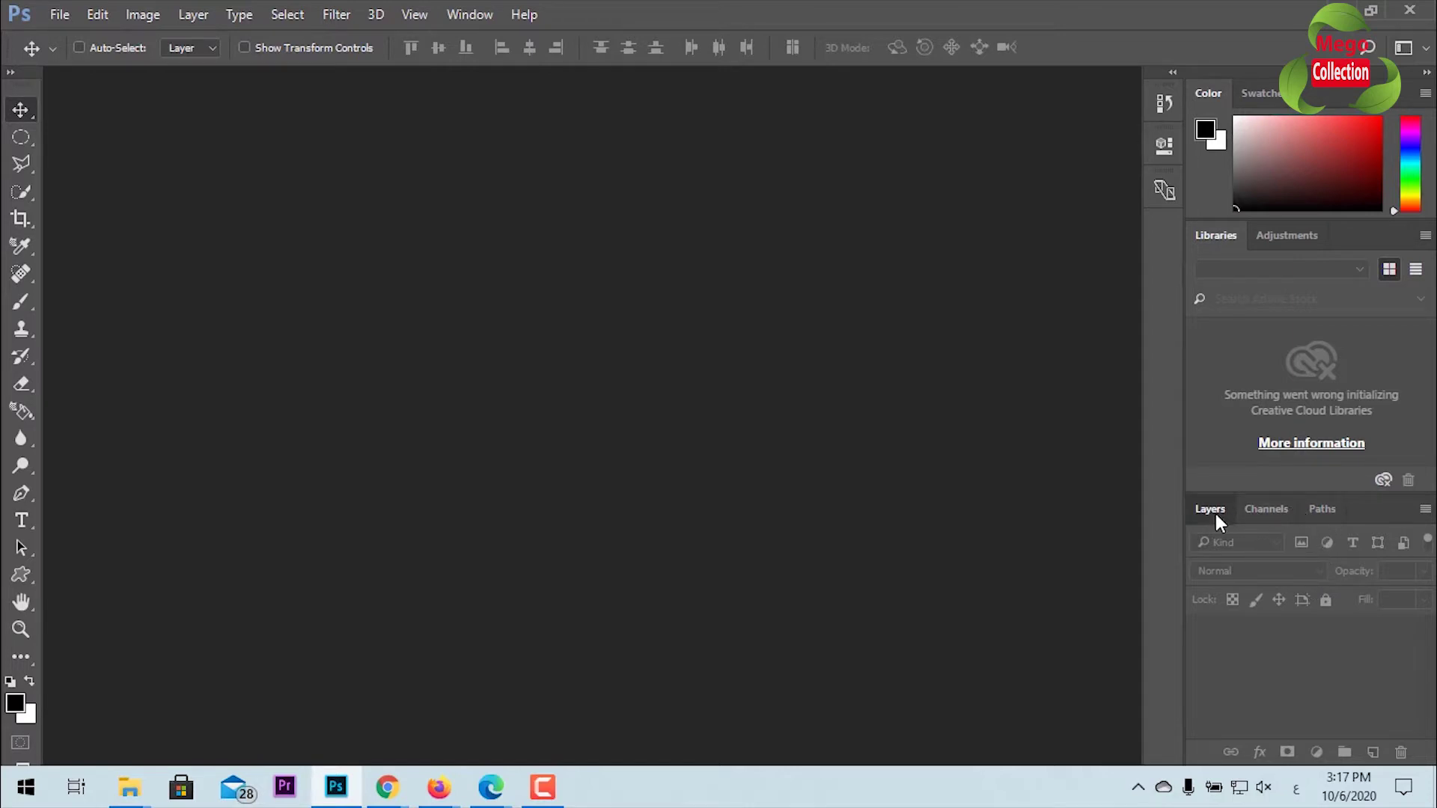
Step: Float the Layers panel apart from Channels and Paths and close it
mouse_move(1215, 516)
mouse_down()
mouse_move(944, 507)
mouse_move(751, 438)
mouse_up()
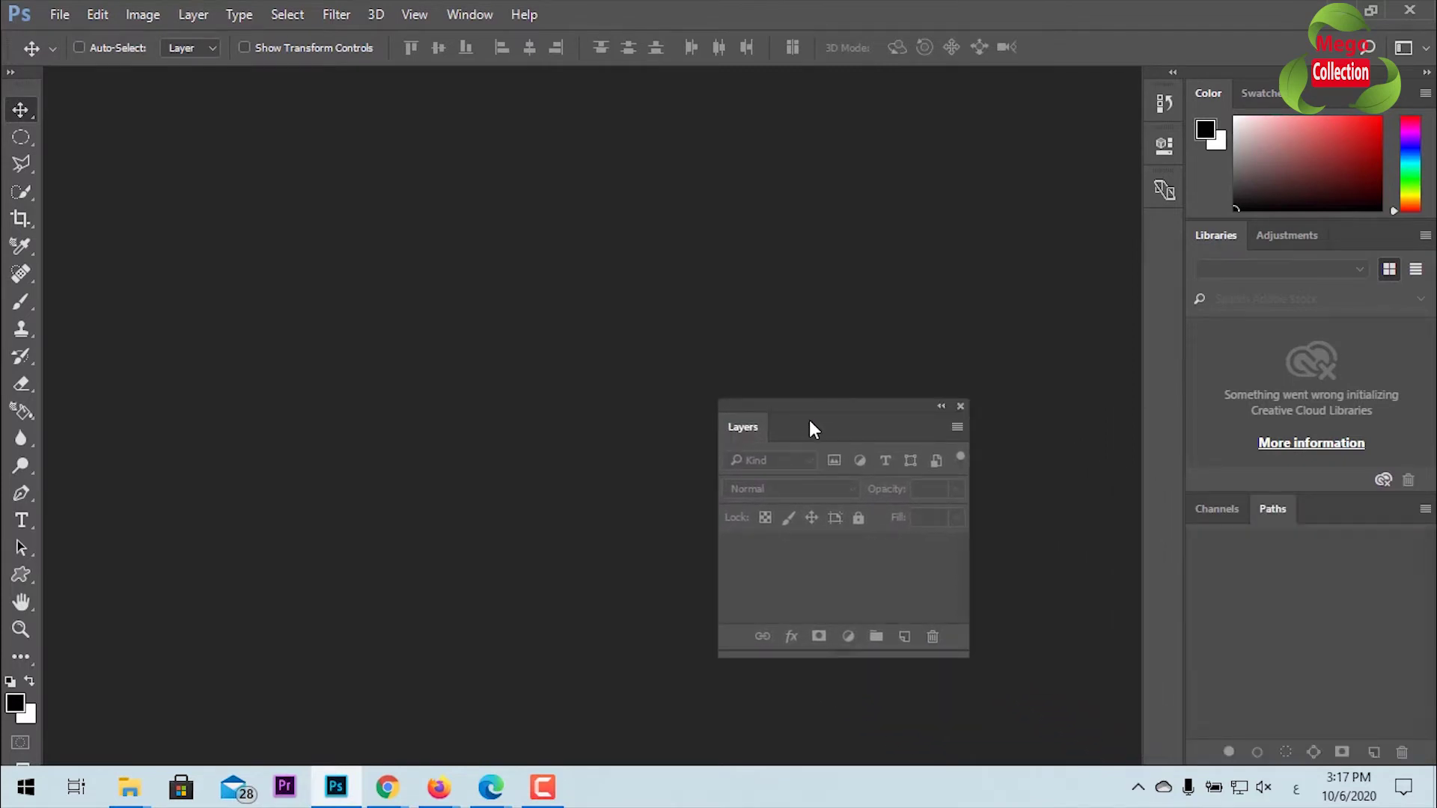
mouse_move(816, 428)
mouse_down()
mouse_move(257, 300)
mouse_move(60, 347)
mouse_up()
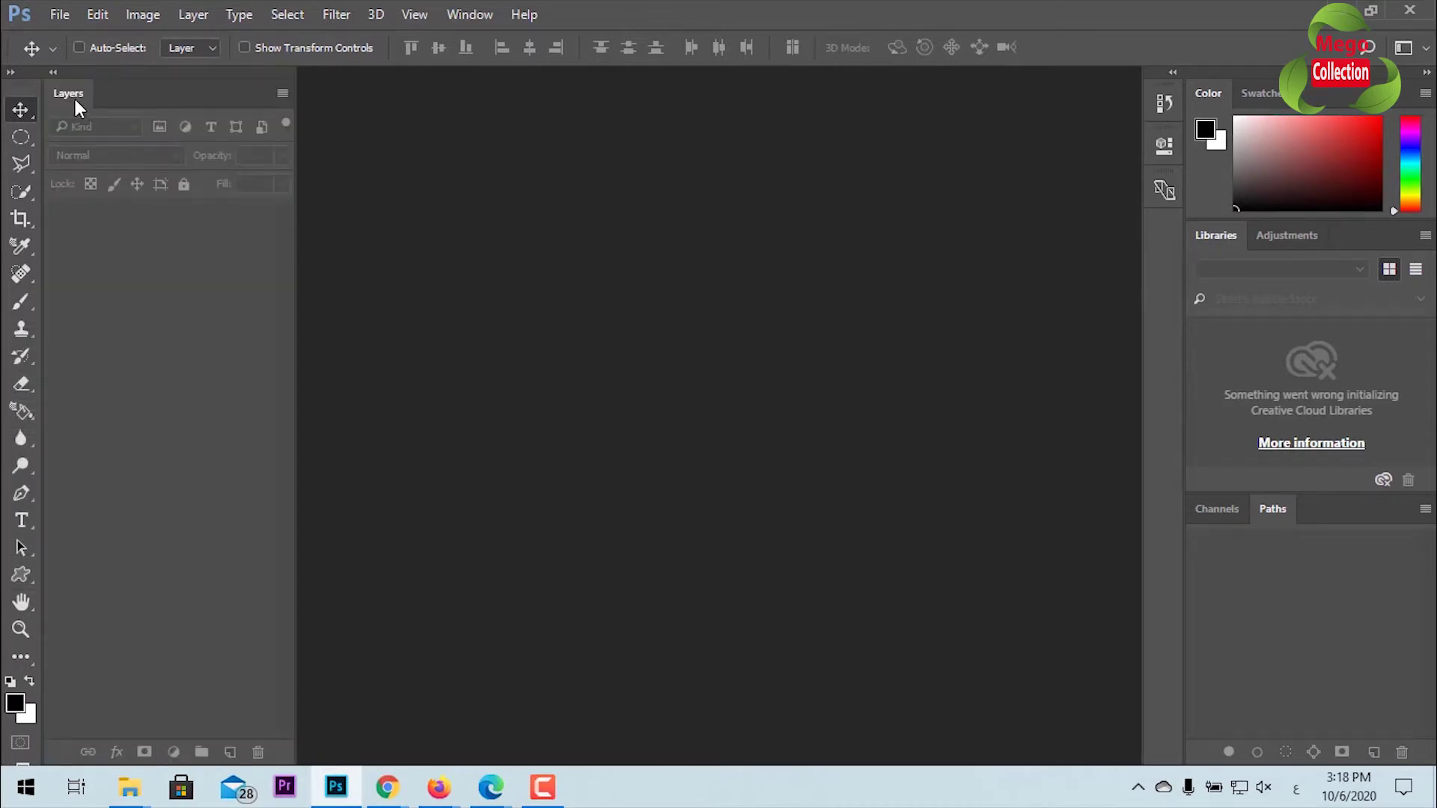
mouse_move(74, 98)
mouse_down()
mouse_move(987, 217)
mouse_move(1336, 518)
mouse_up()
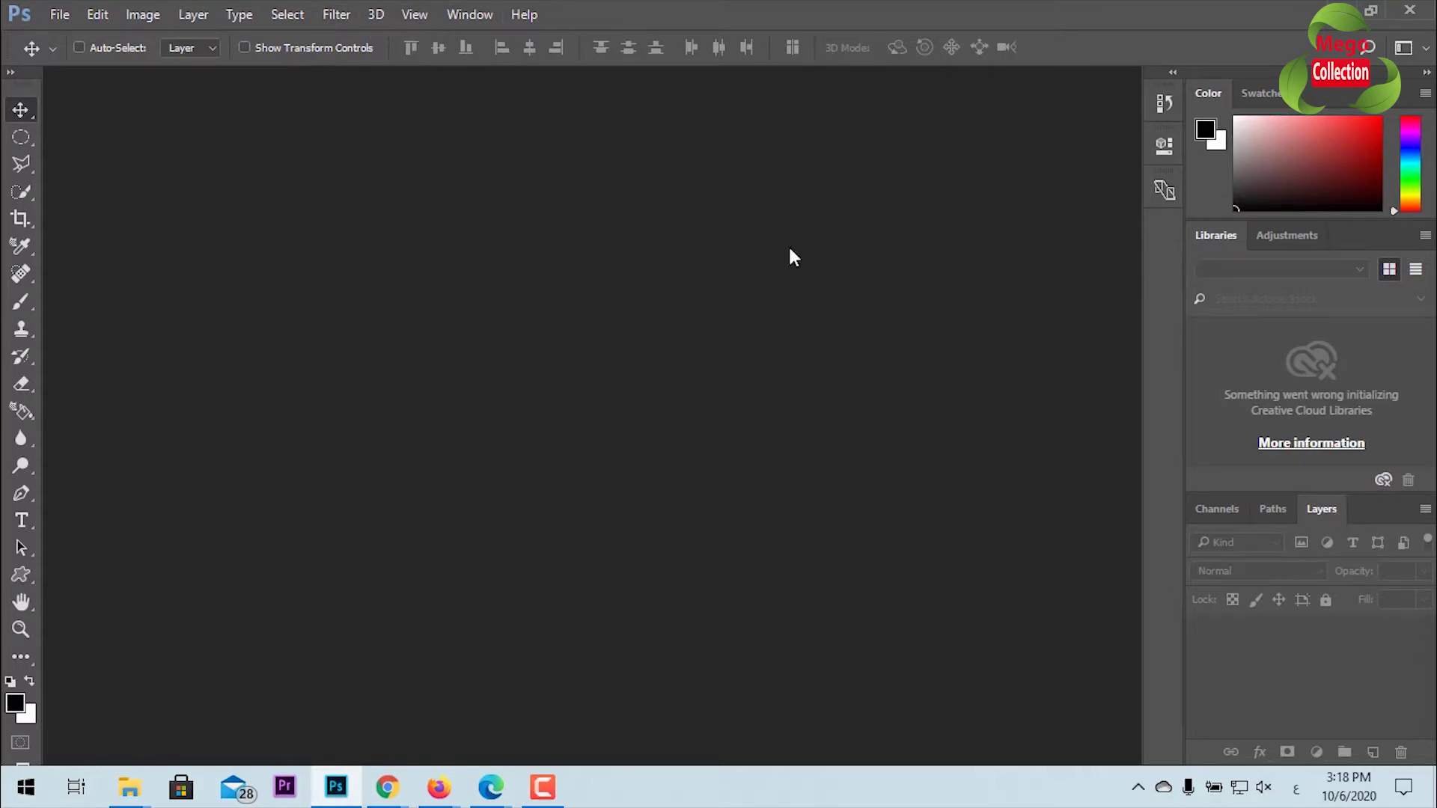
mouse_move(1336, 518)
mouse_down()
mouse_move(962, 475)
mouse_move(782, 479)
mouse_move(930, 482)
mouse_up()
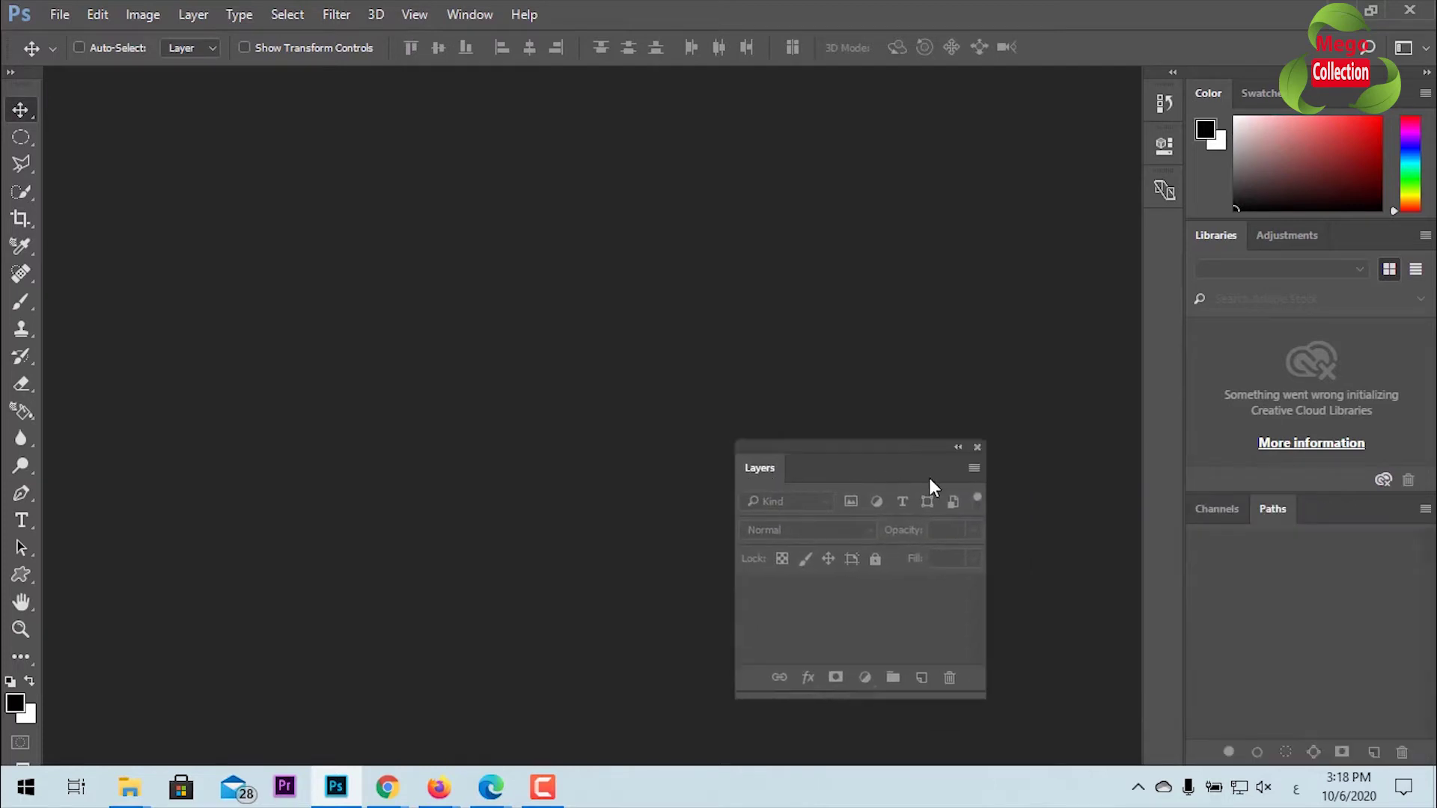
click(977, 448)
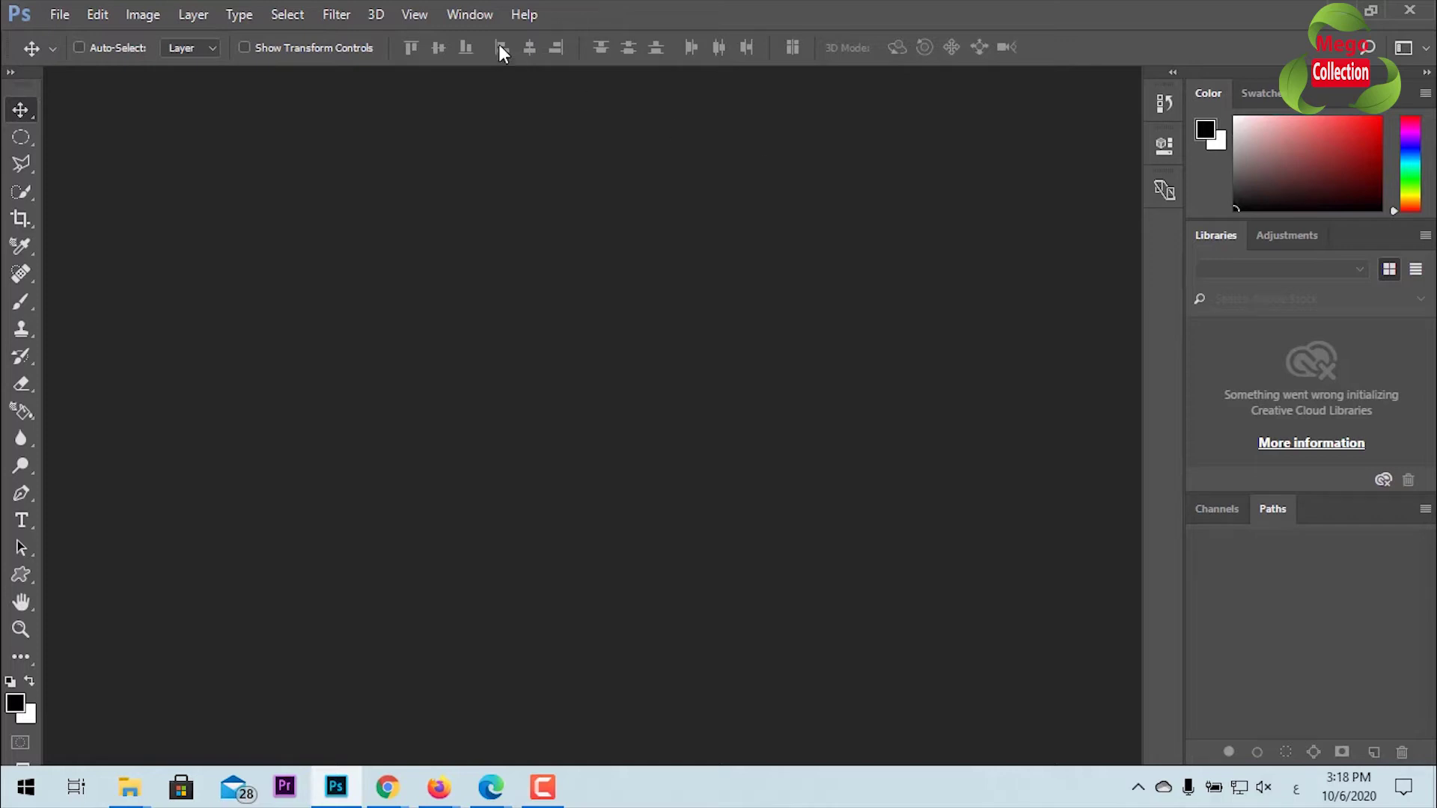
Step: Reopen the Layers panel from the Window menu and dock it with Channels and Paths
click(483, 15)
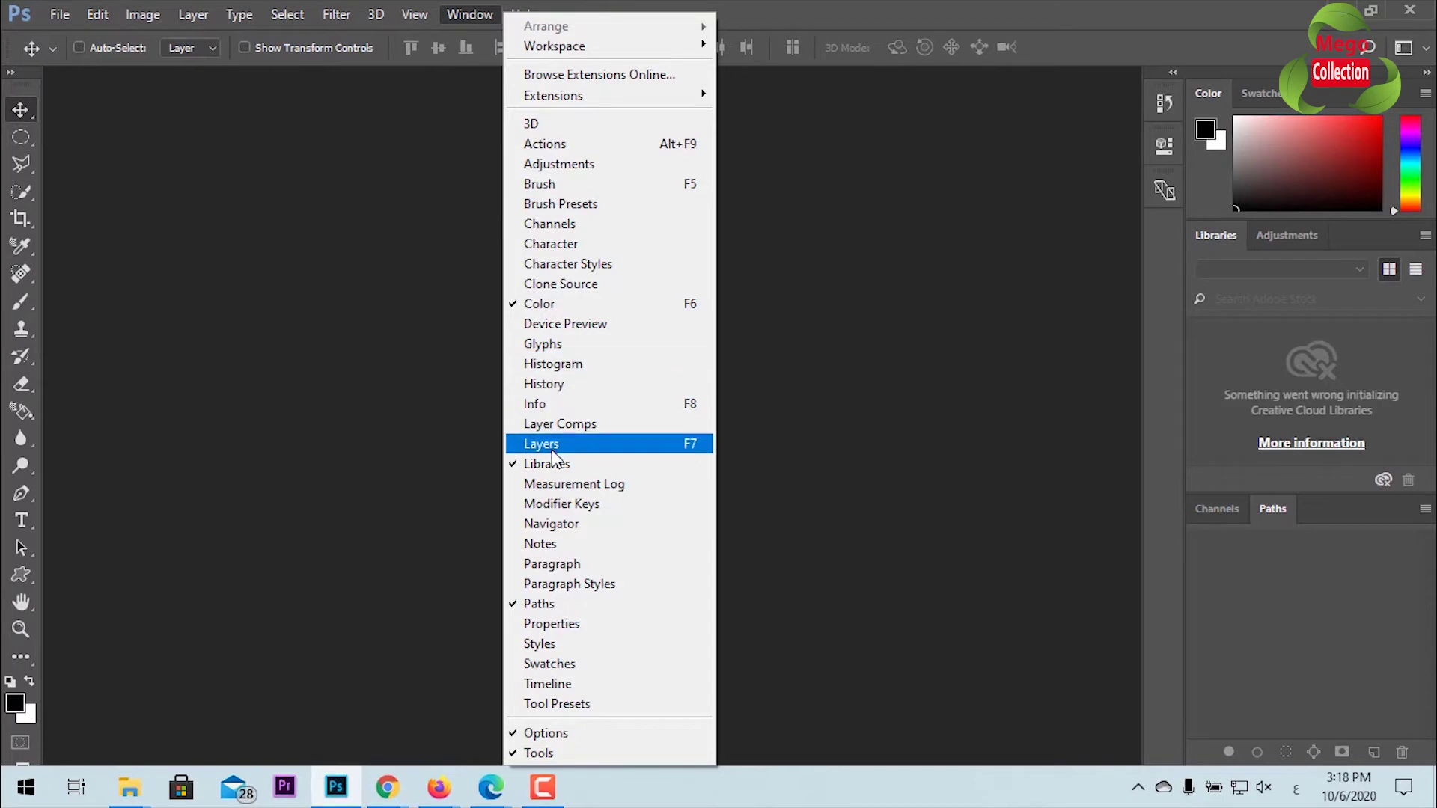
click(586, 447)
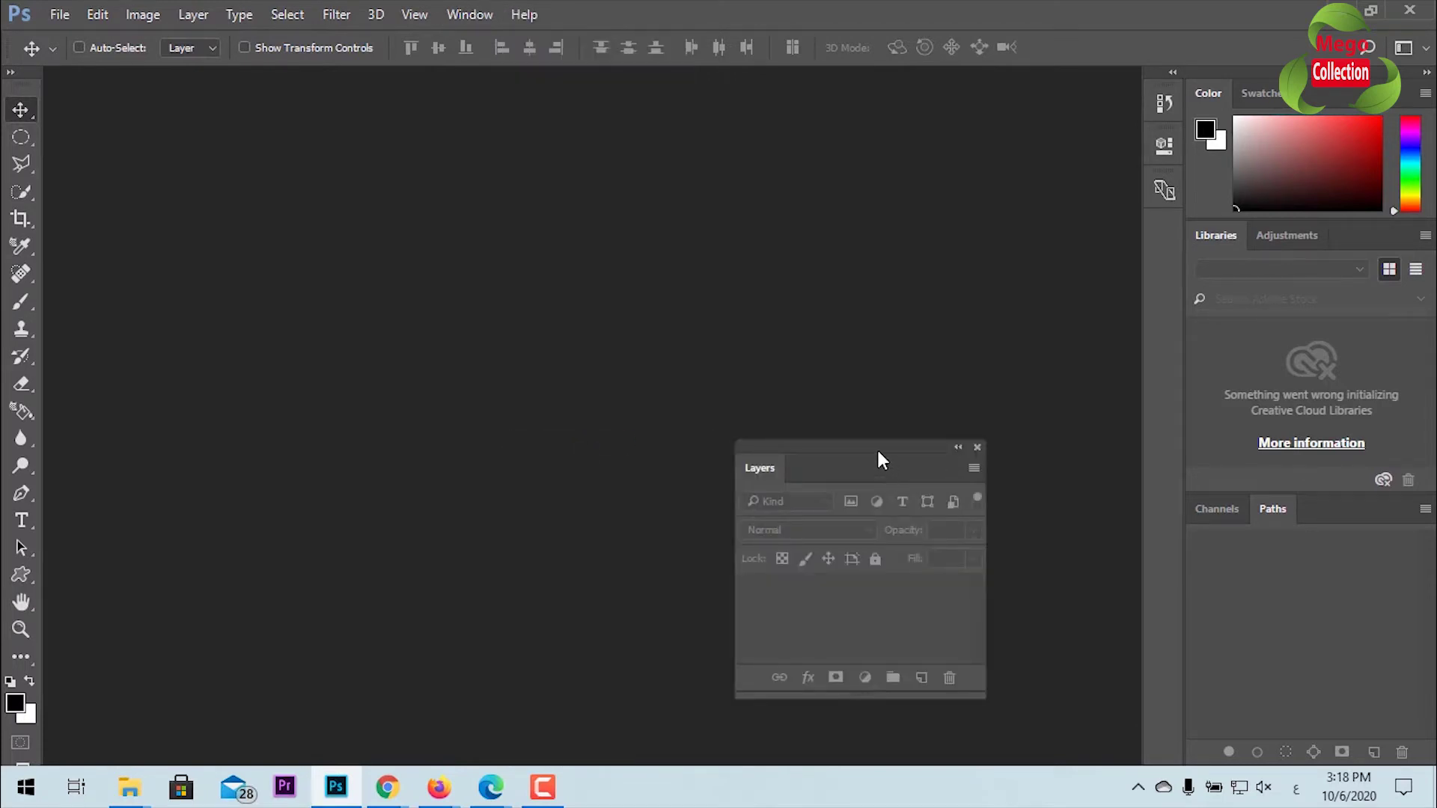
drag(877, 448, 1331, 513)
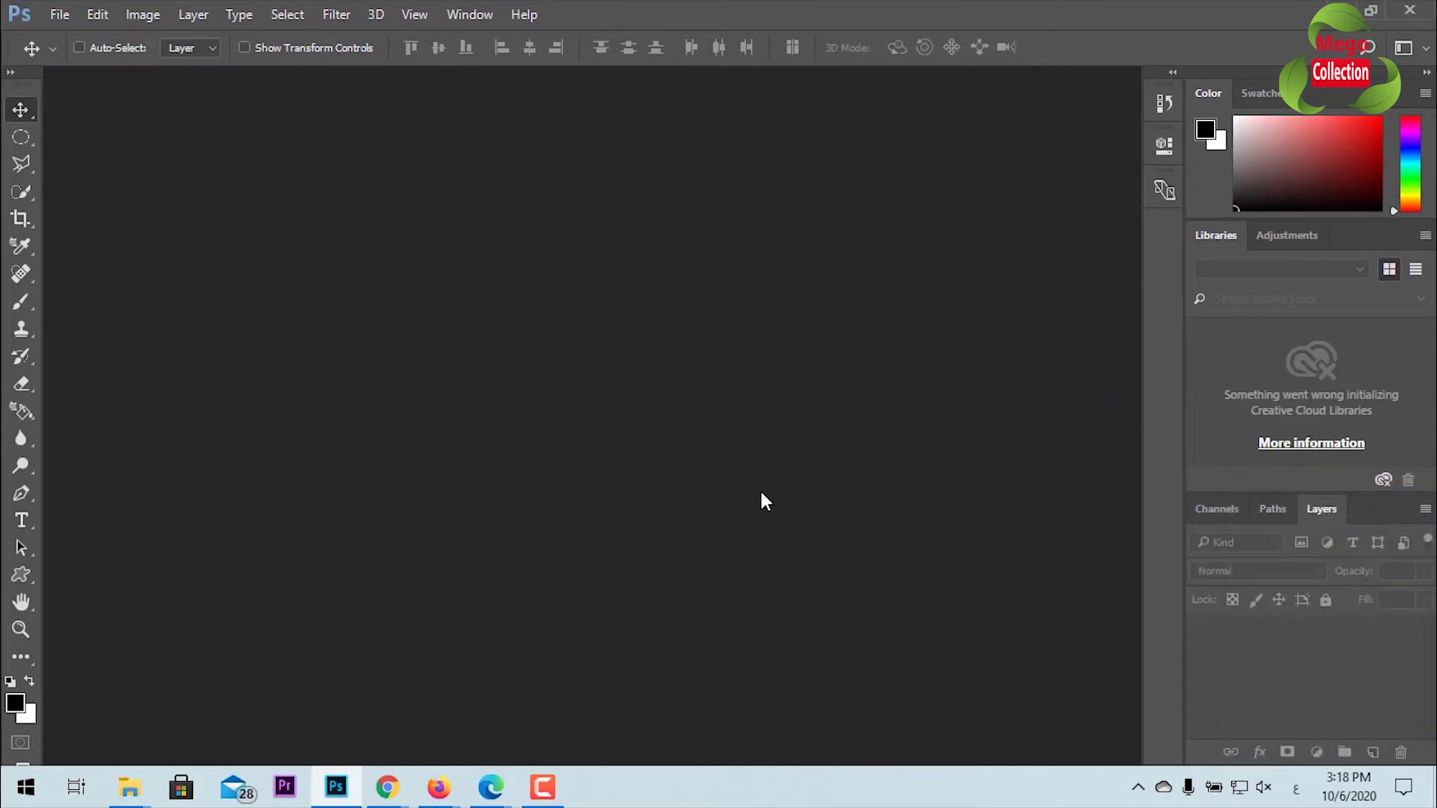
Step: Switch to the Essentials (Default) workspace and apply Reset Essentials
click(469, 18)
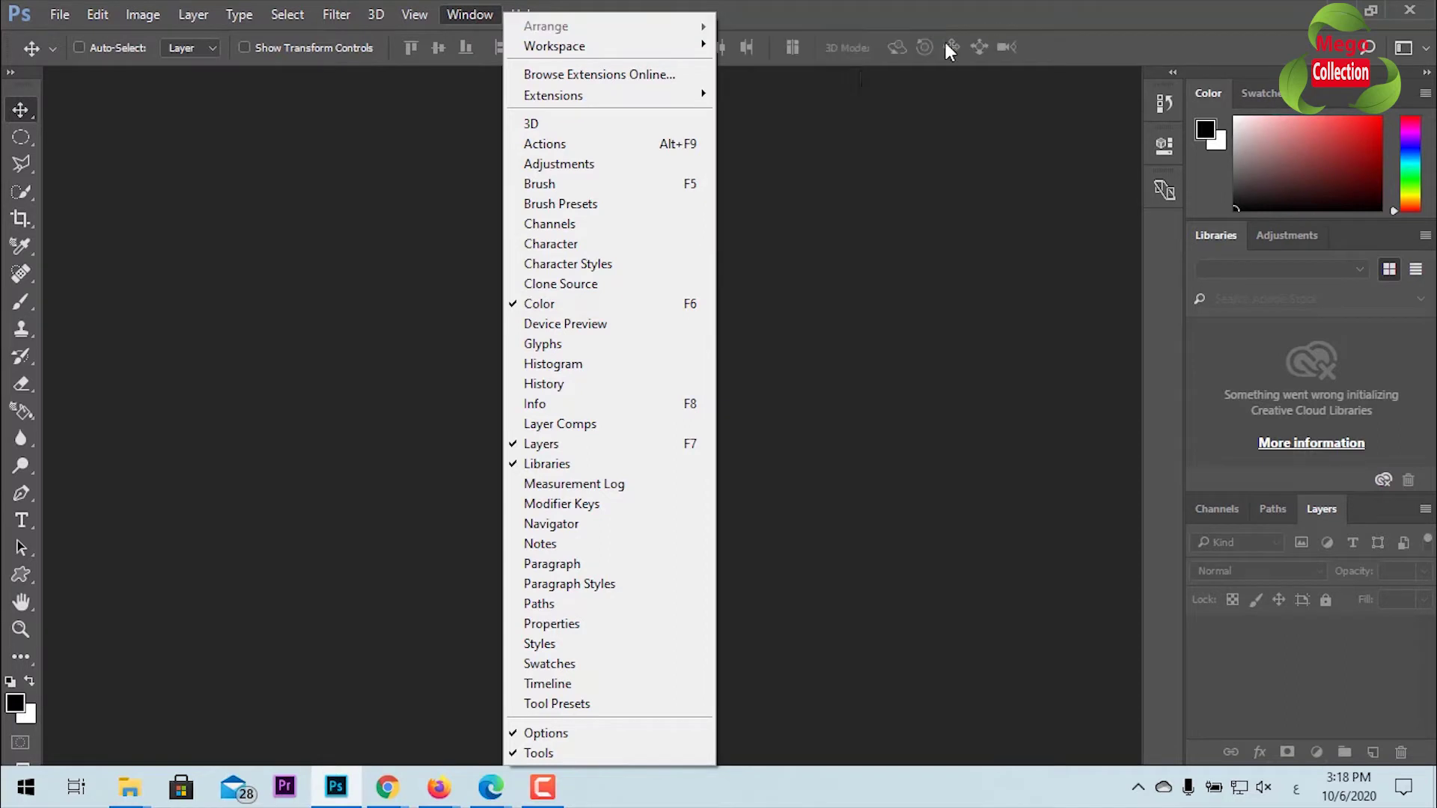
mouse_move(554, 46)
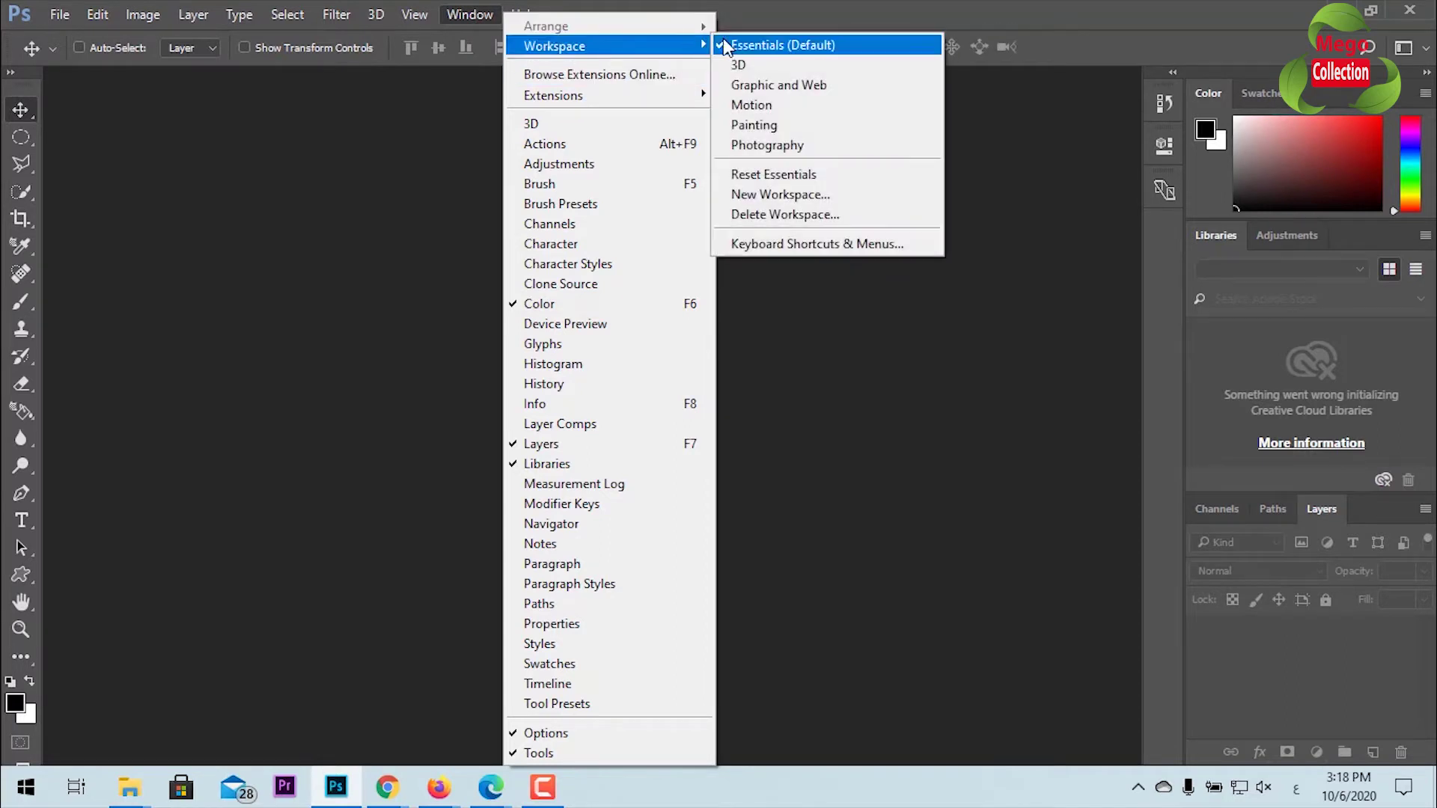
click(829, 46)
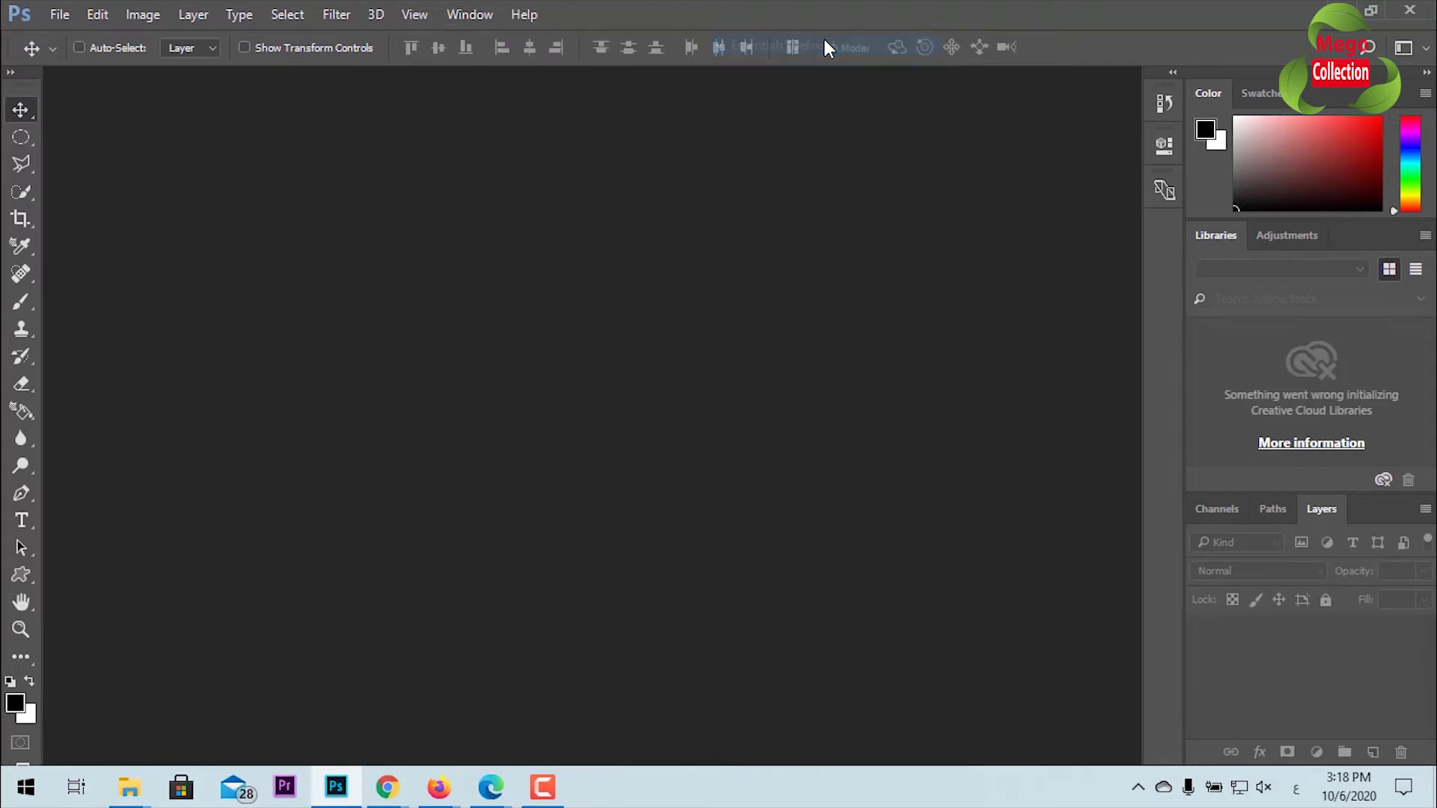
click(473, 14)
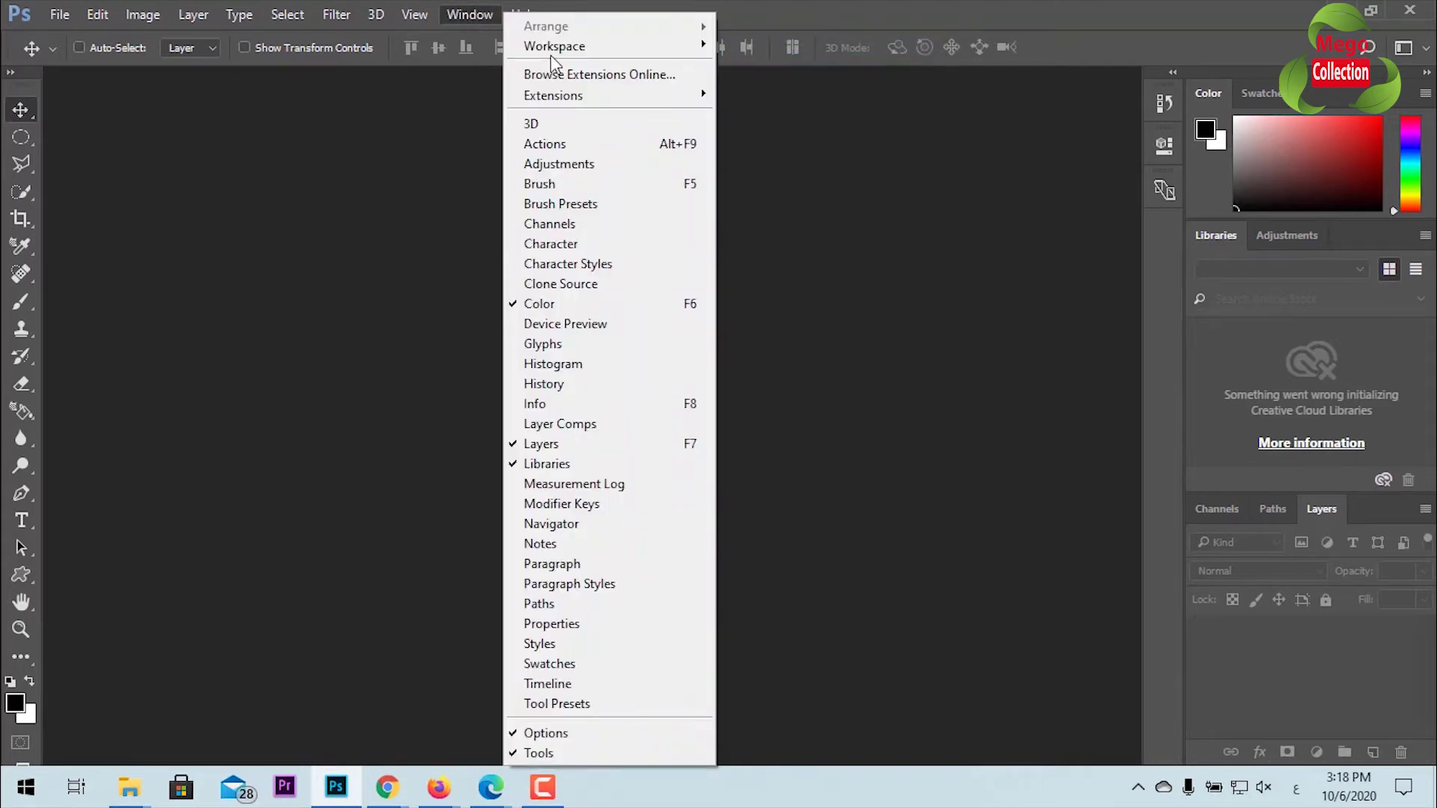
mouse_move(555, 45)
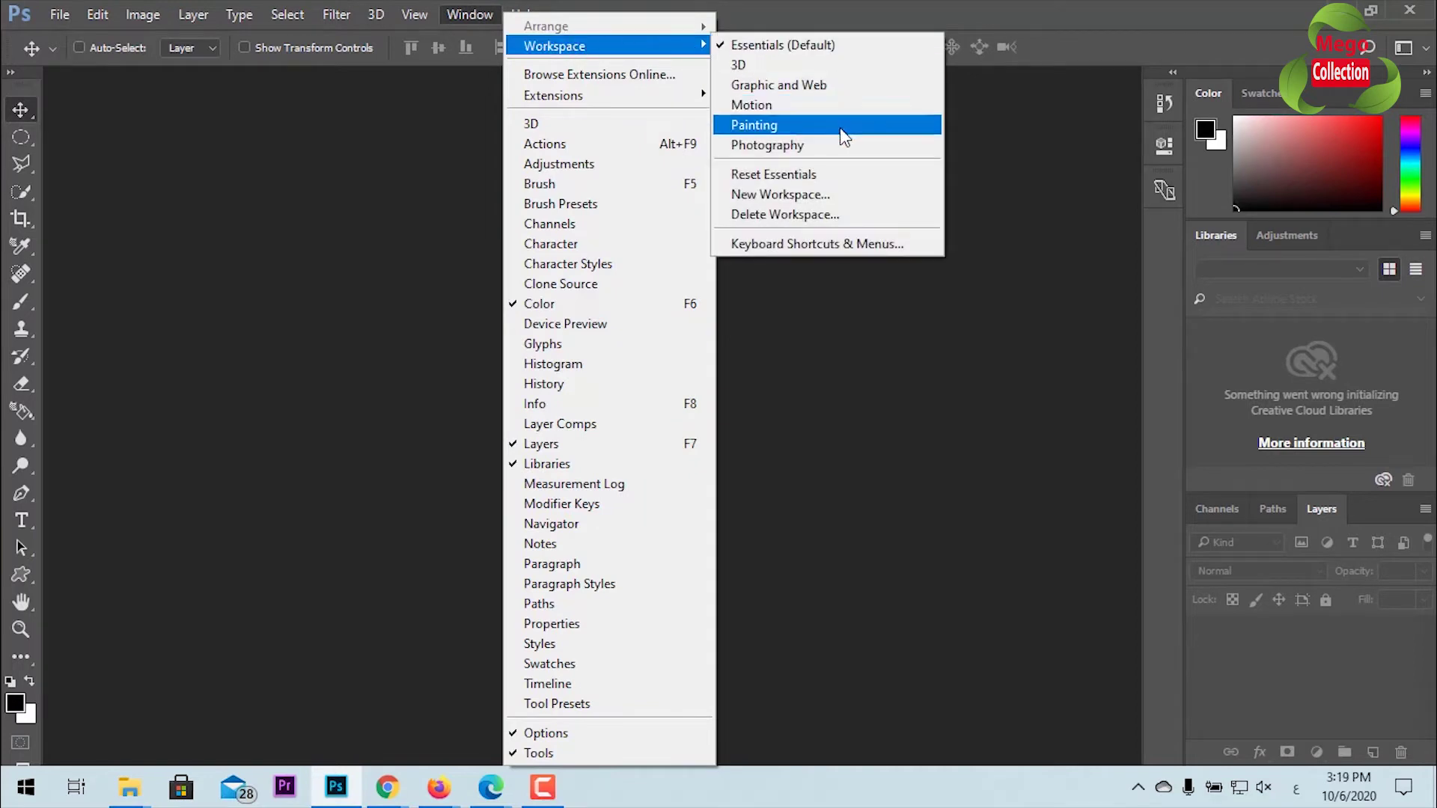
click(824, 173)
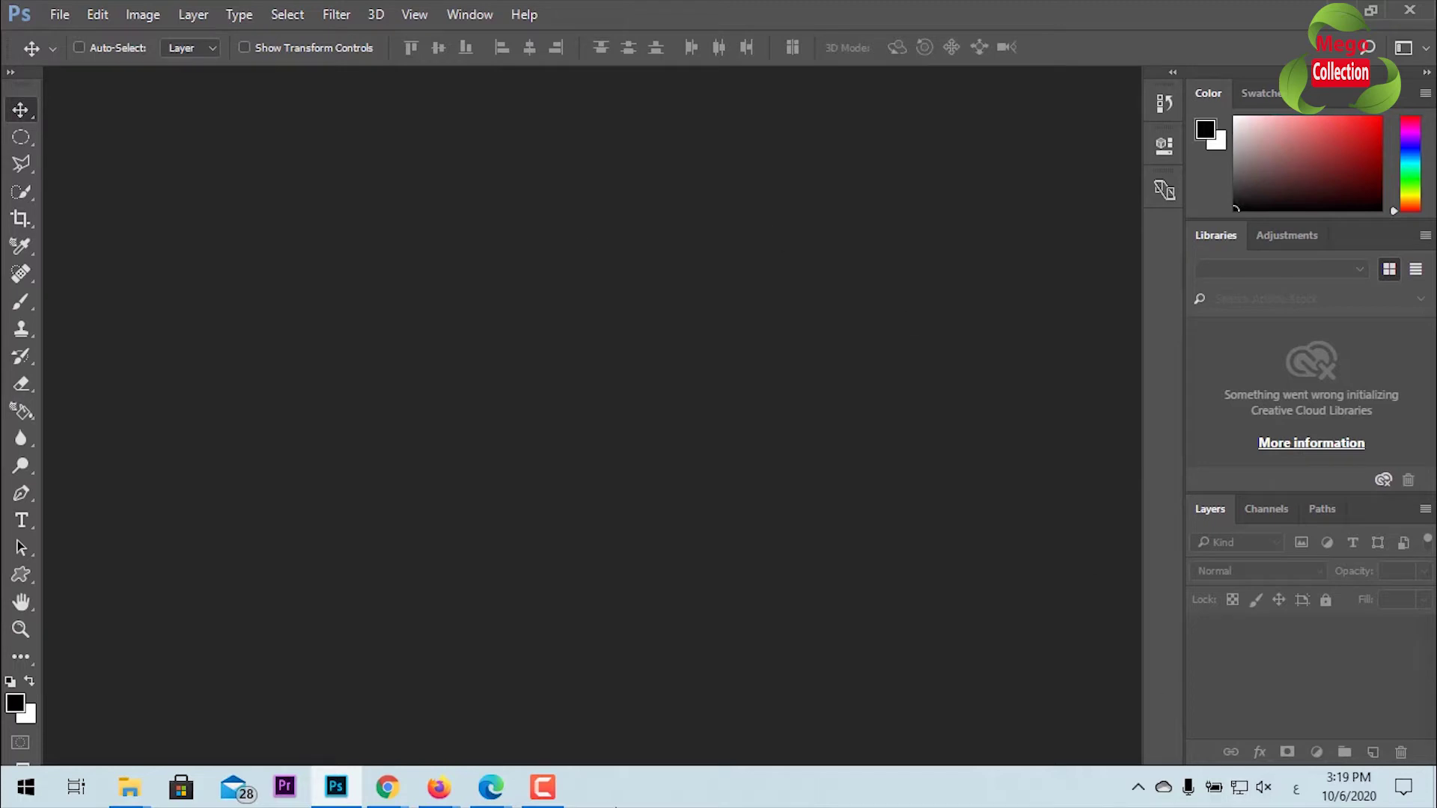
click(556, 795)
Step: Show the Styles panel via the Window menu and drag it within the right dock
click(471, 17)
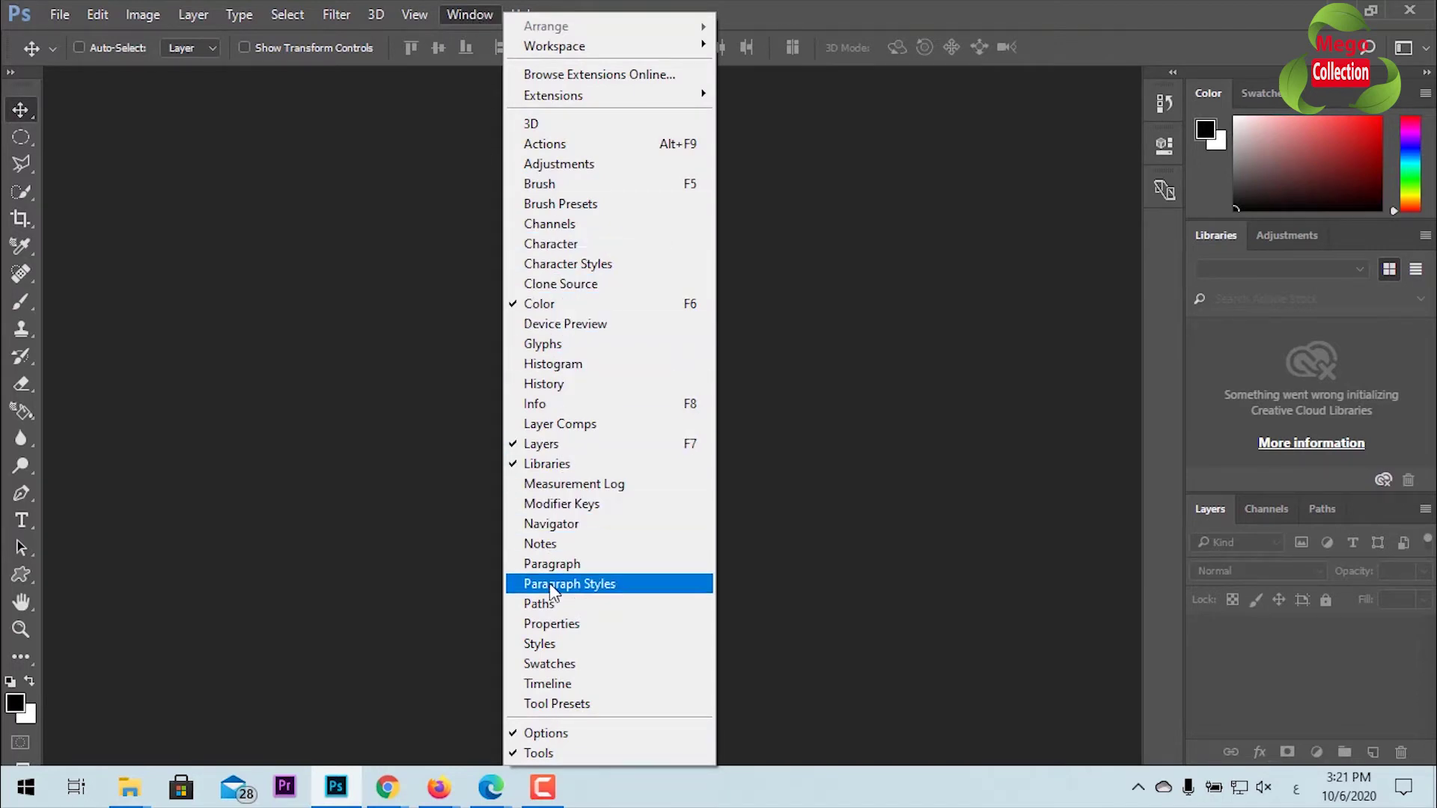
click(539, 645)
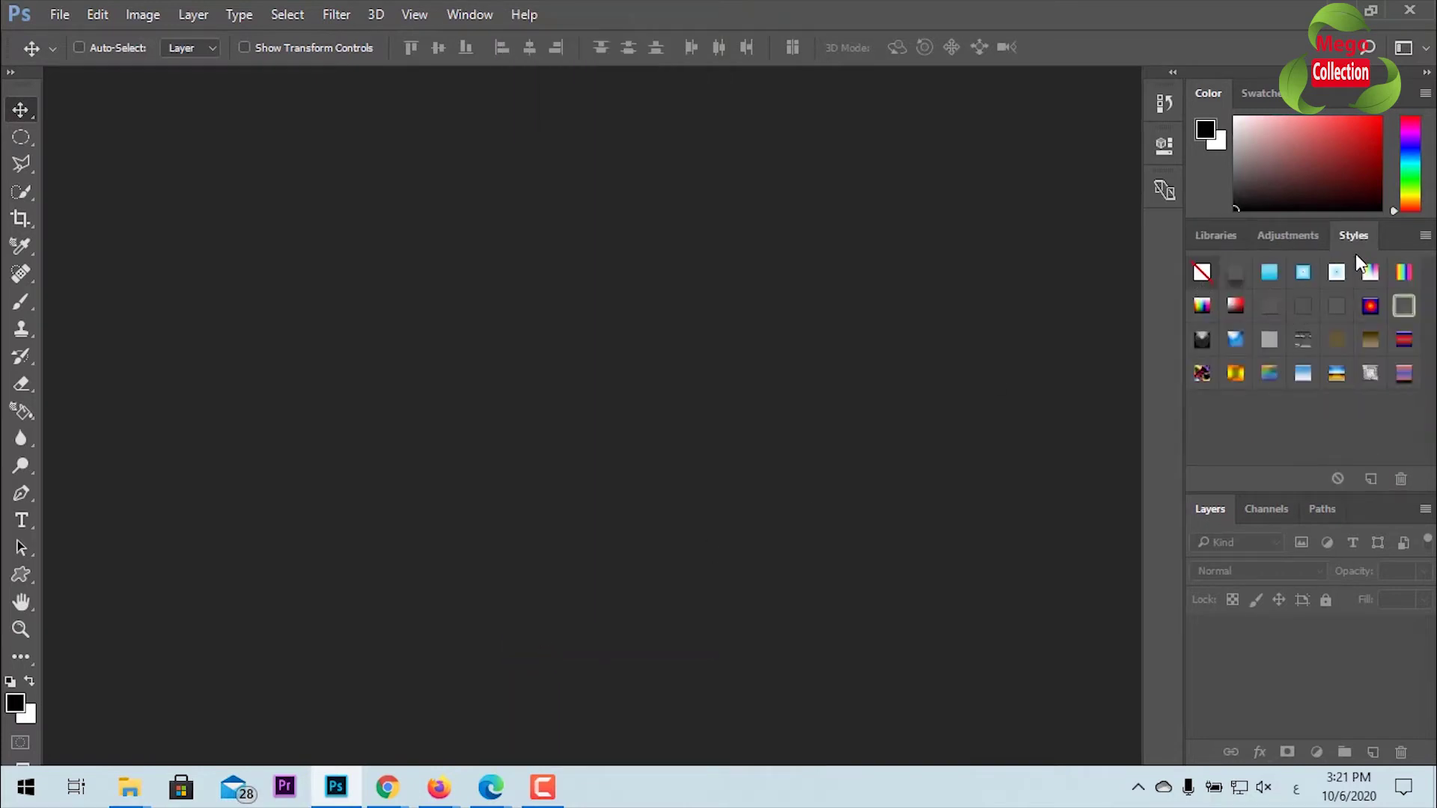
mouse_move(1355, 237)
mouse_down()
mouse_move(1061, 303)
mouse_move(1285, 244)
mouse_up()
click(66, 15)
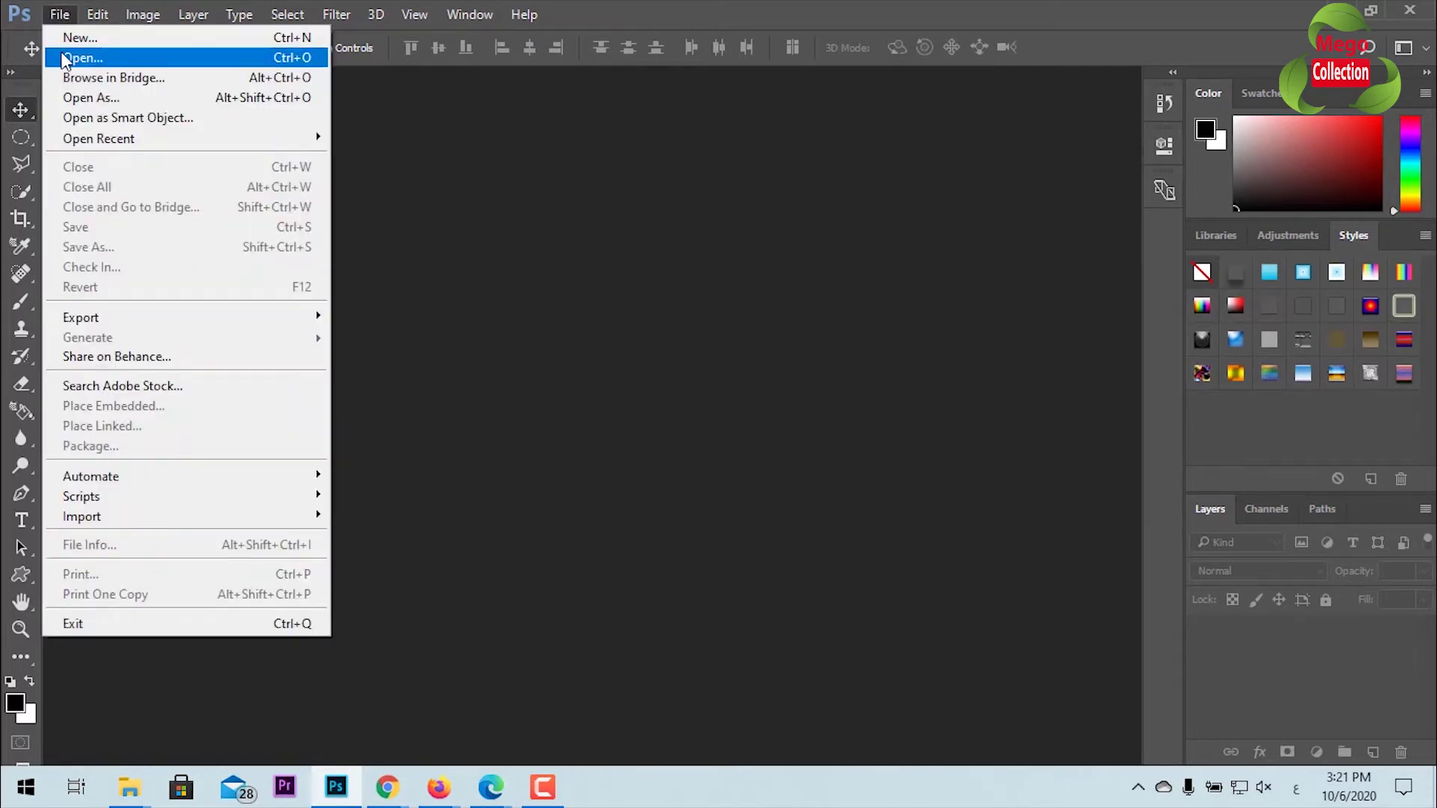
click(528, 213)
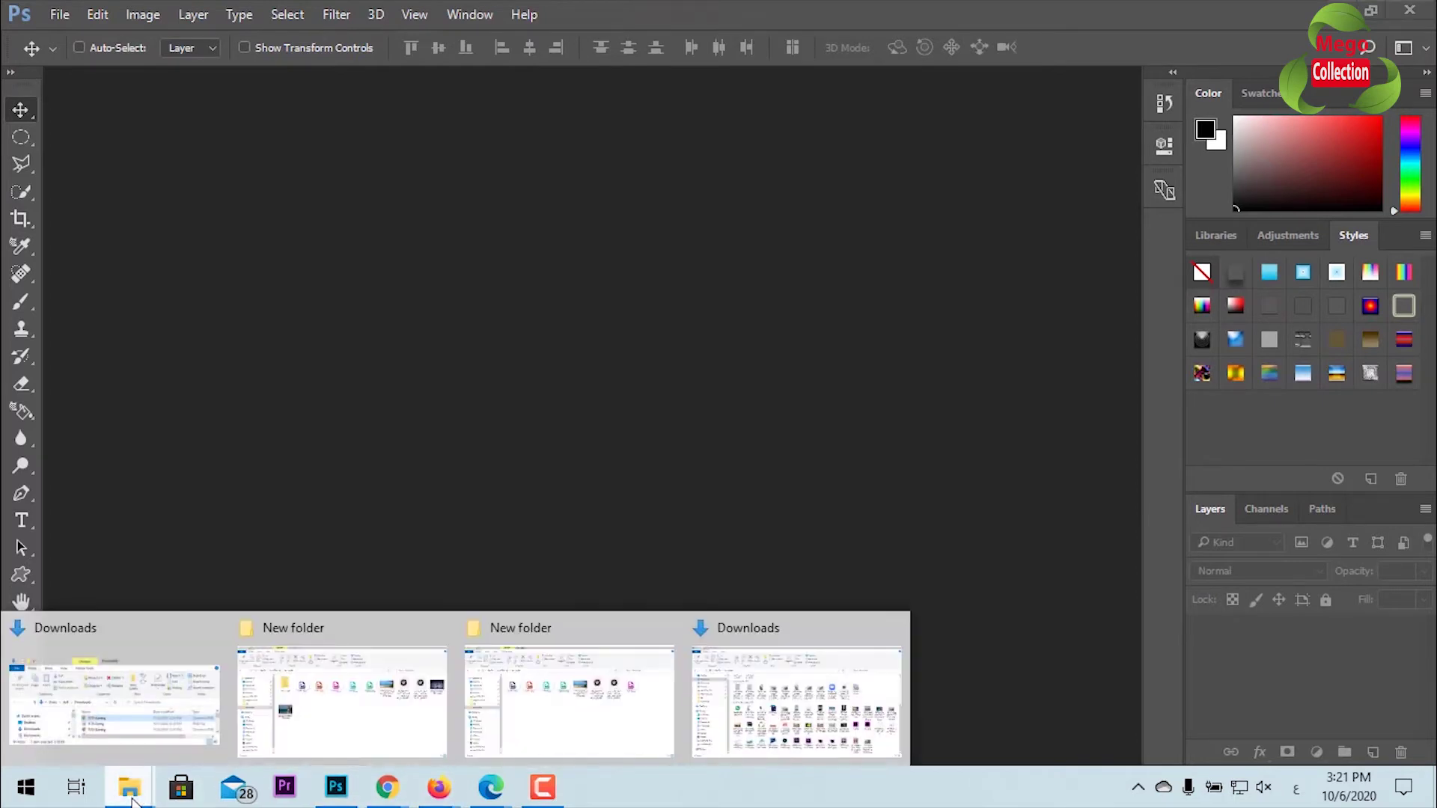
mouse_move(128, 787)
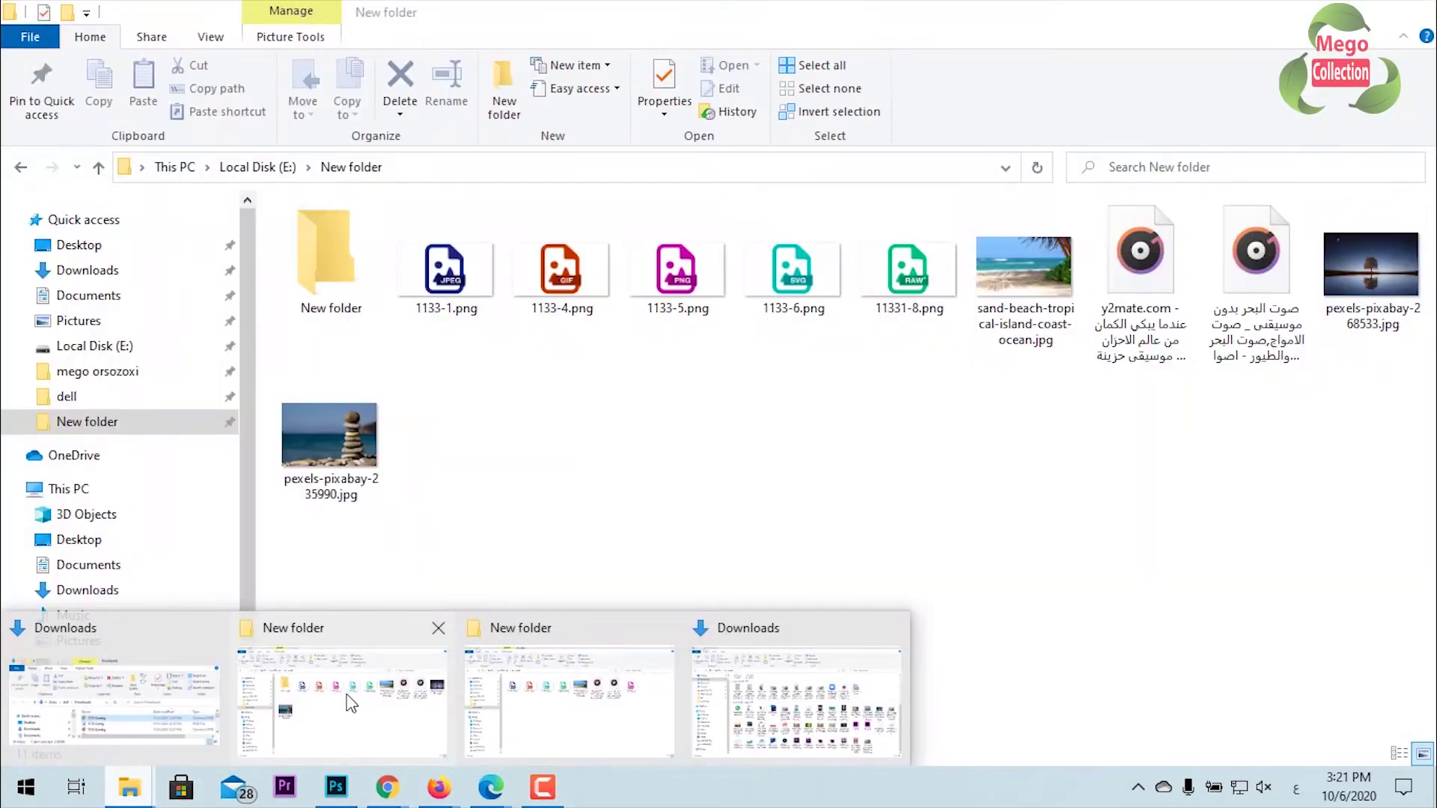
Step: Bring the New folder window forward and start dragging pexels-pixabay-235990.jpg to Photoshop
click(350, 702)
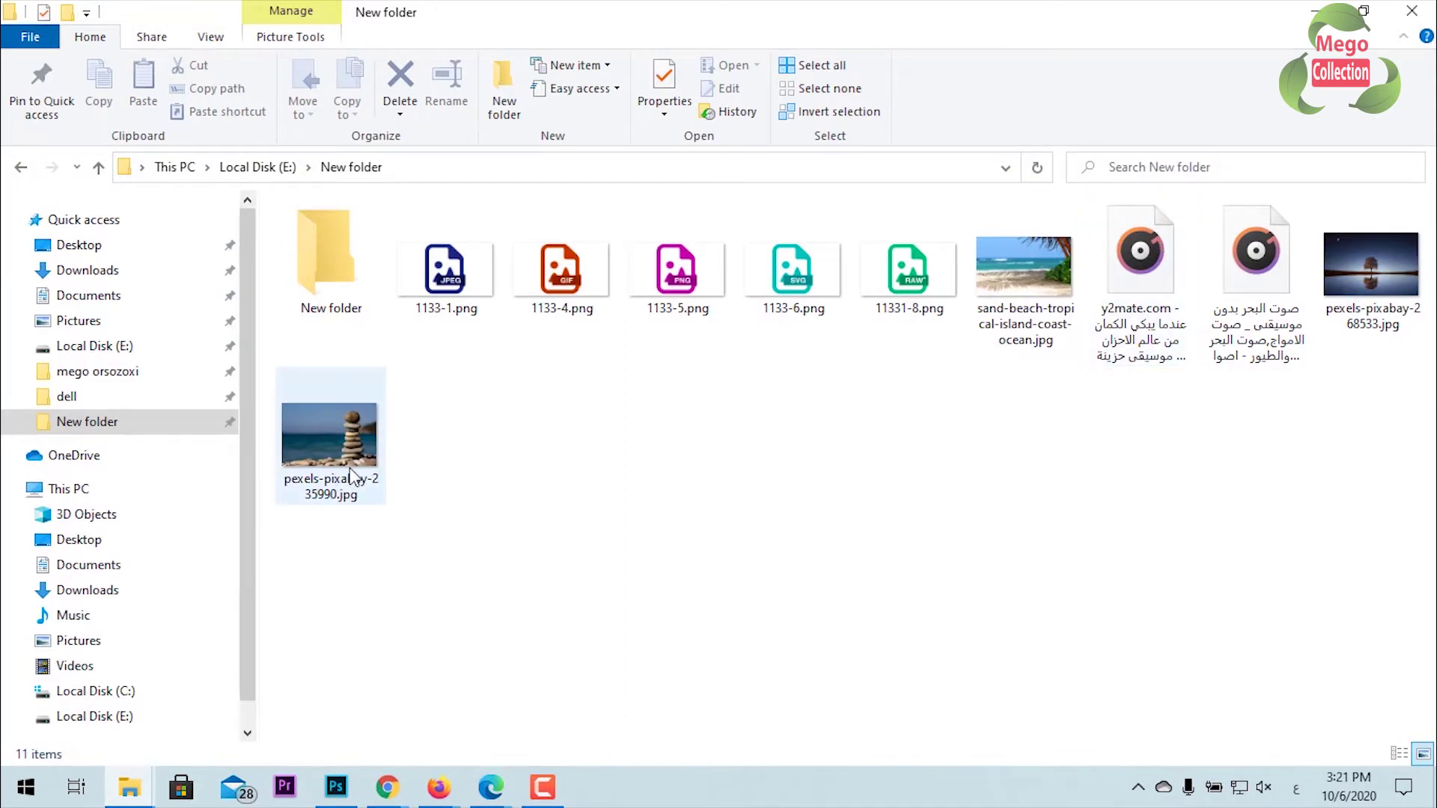
mouse_move(341, 468)
mouse_down()
mouse_move(314, 642)
mouse_move(334, 788)
mouse_up()
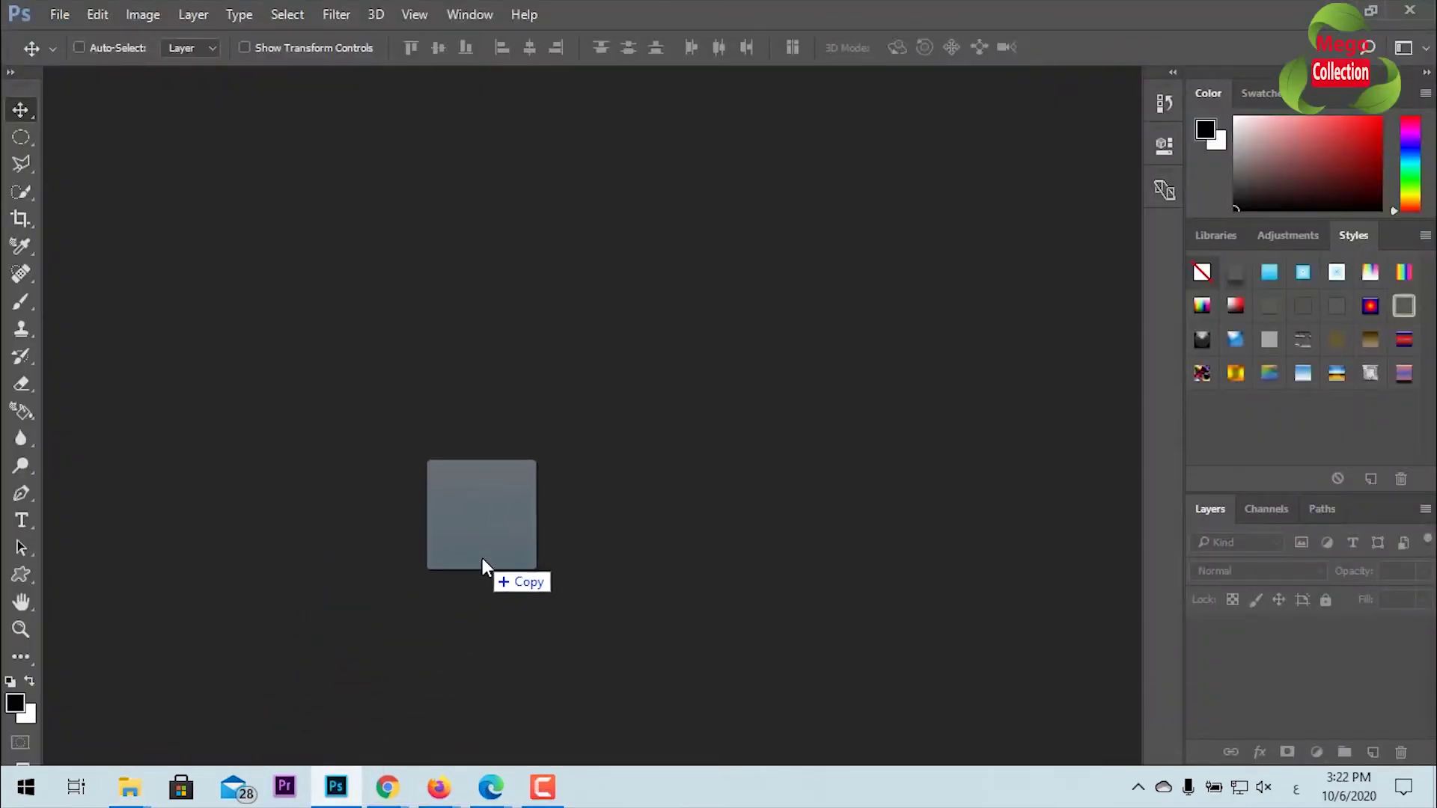
Step: Drop pexels-pixabay-235990.jpg onto Photoshop's empty workspace to open it
drag(331, 788, 482, 566)
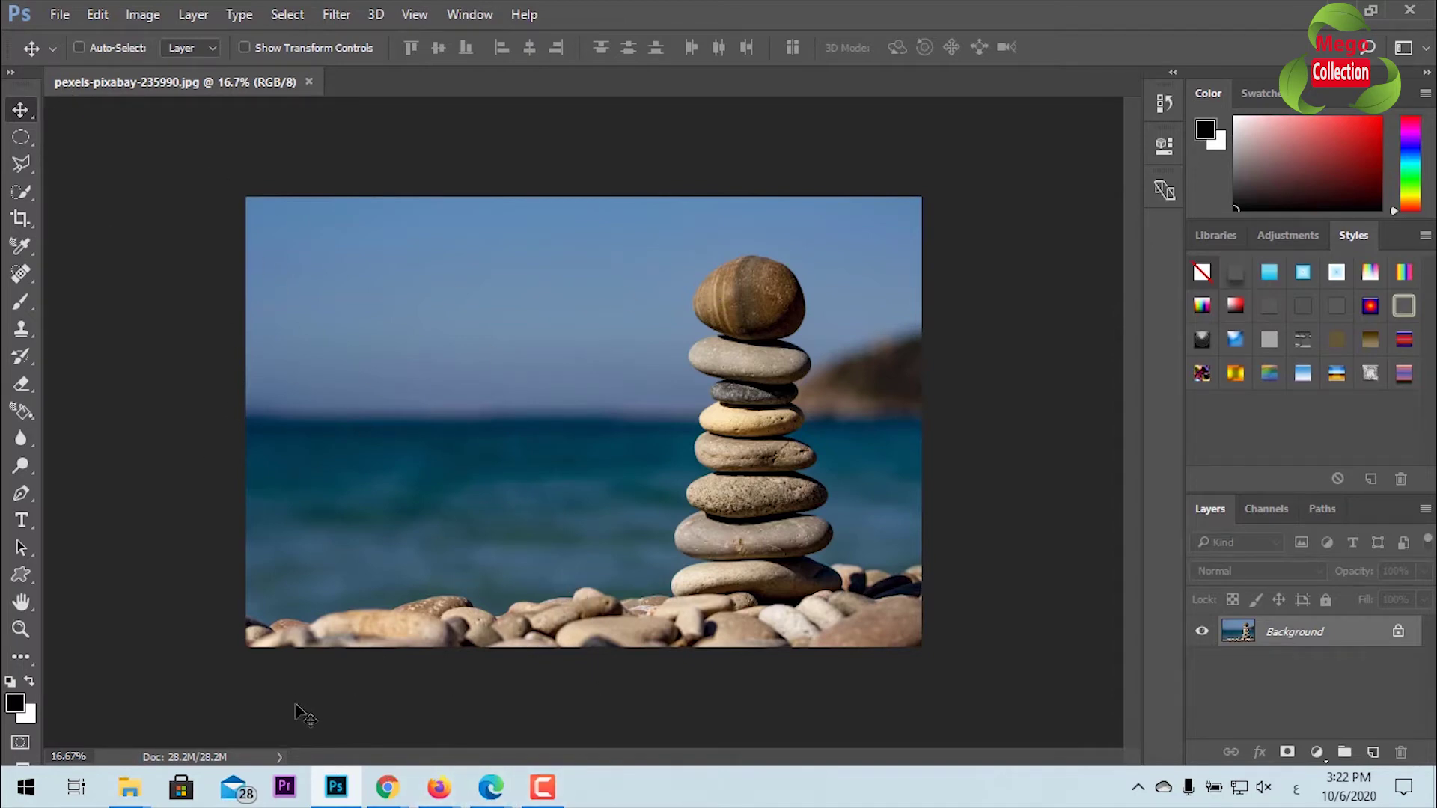
Step: Return to the New folder window and drag sand-beach-tropical-island-coast-ocean.jpg toward Photoshop
click(128, 787)
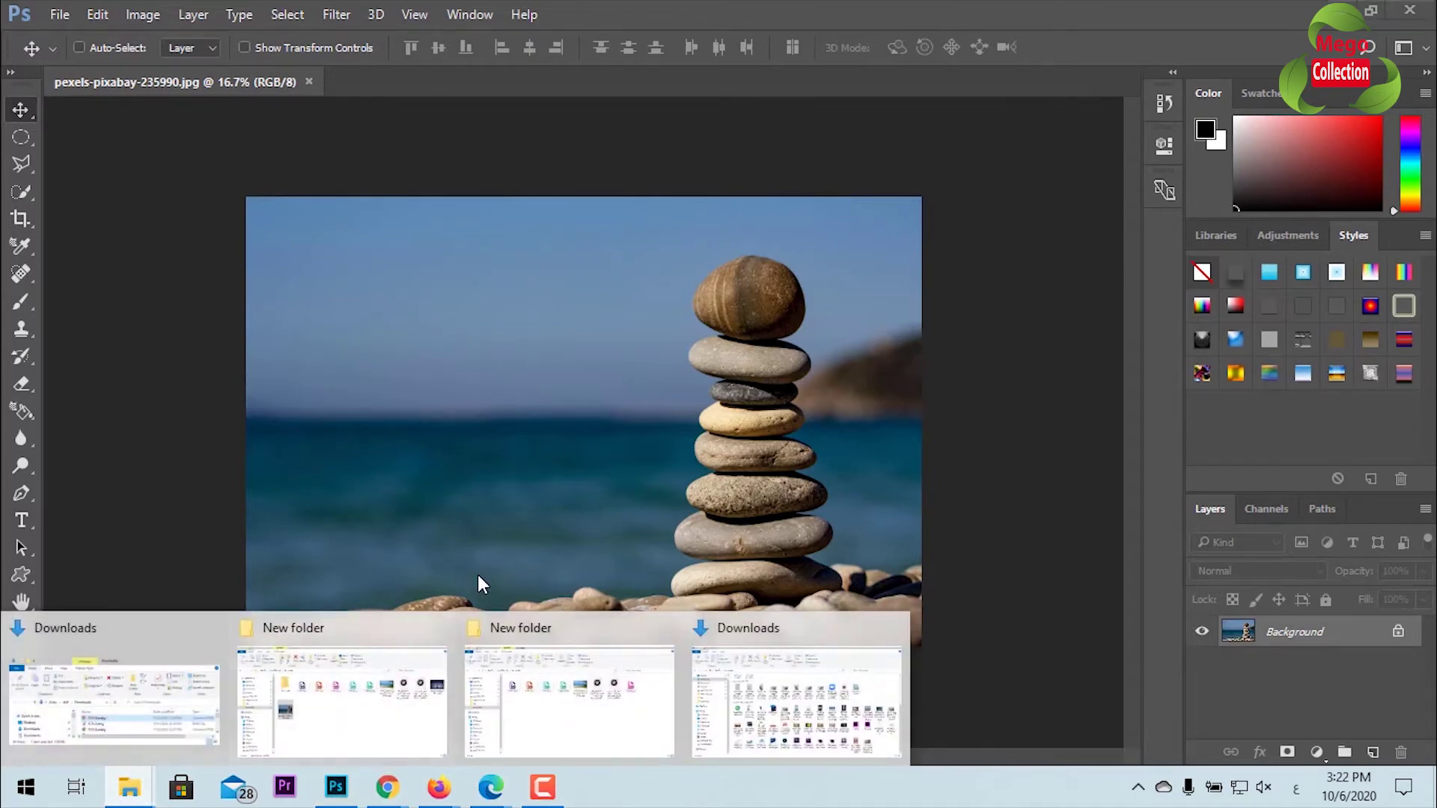
mouse_move(569, 696)
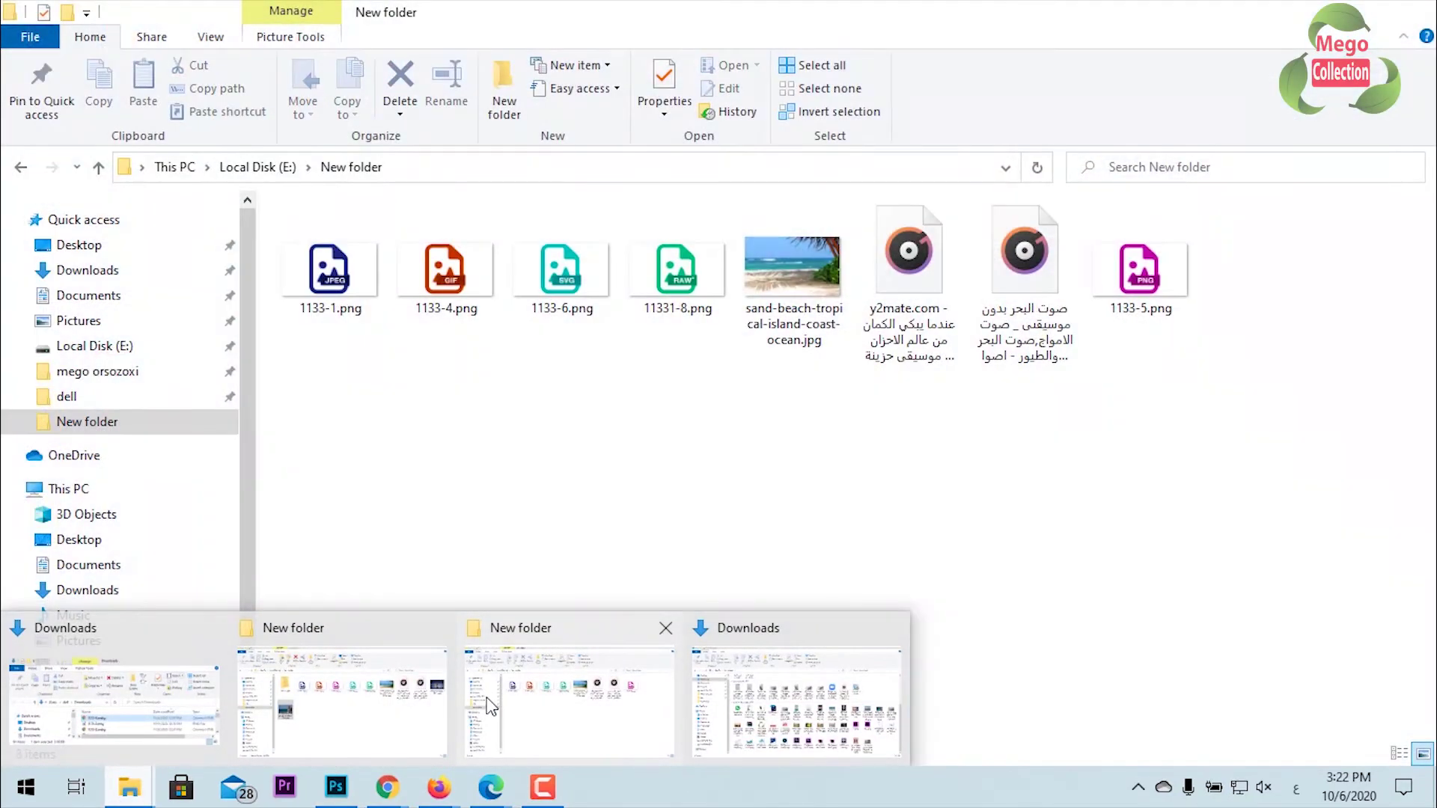
click(490, 705)
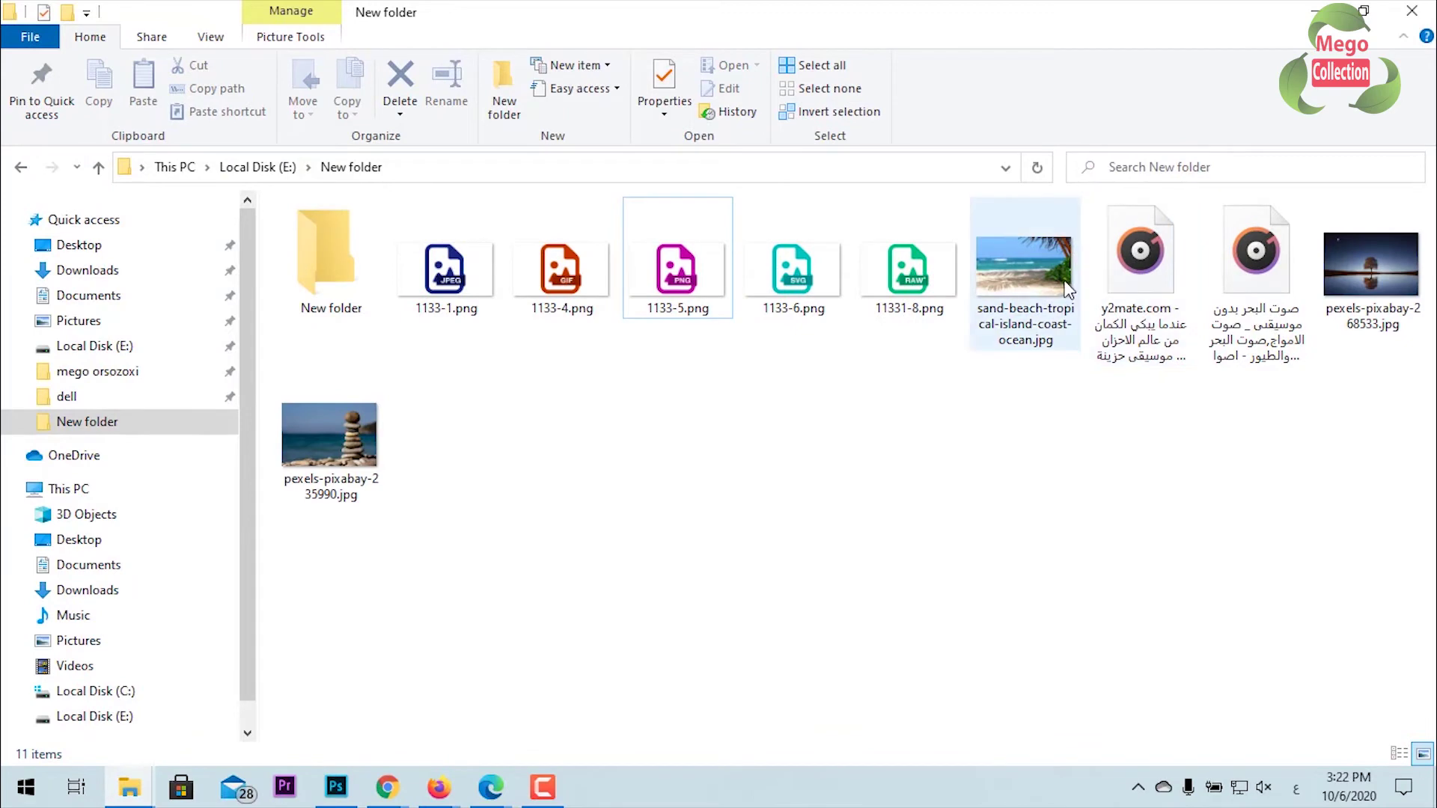
mouse_move(1069, 290)
mouse_down()
mouse_move(526, 685)
mouse_move(336, 785)
mouse_move(438, 627)
mouse_up()
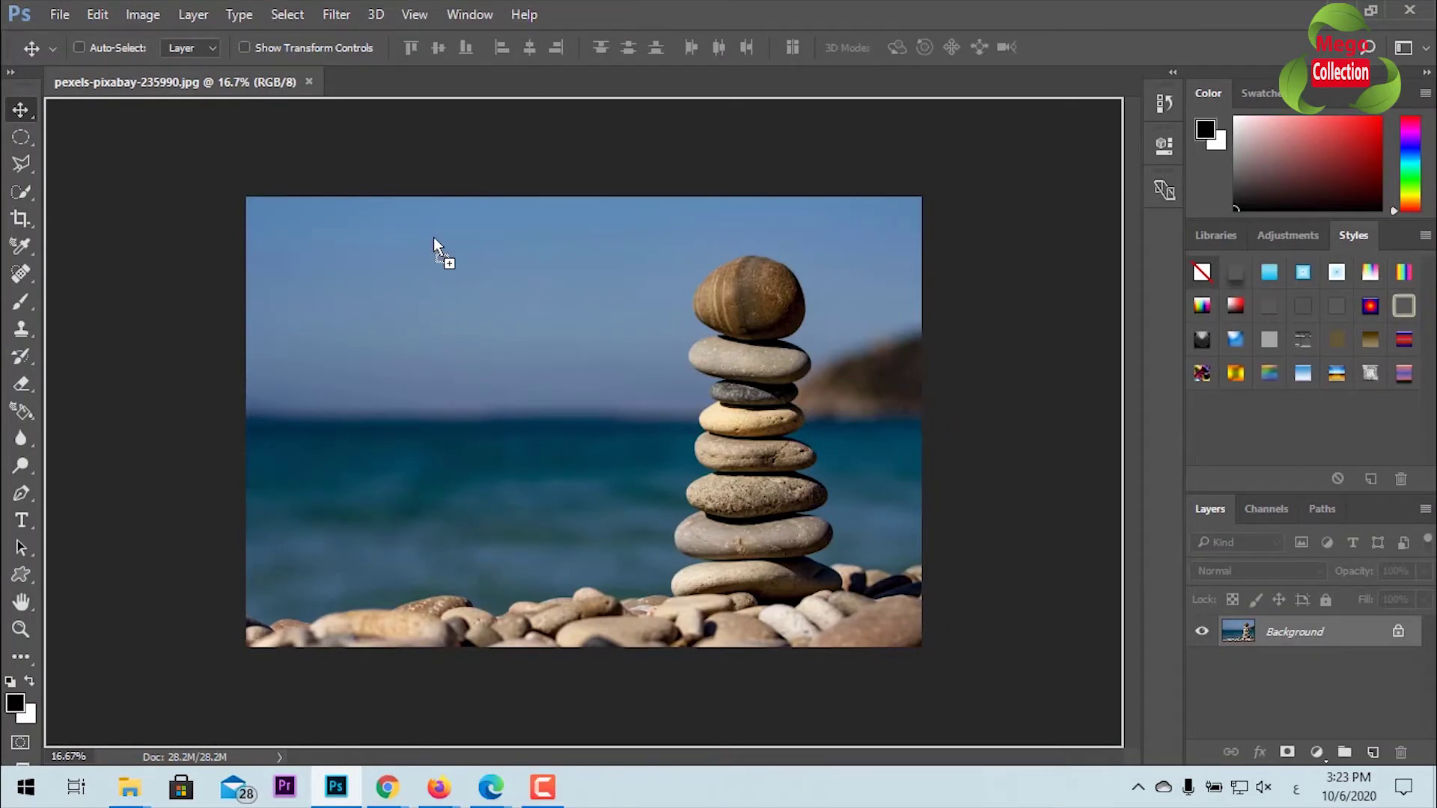
Step: Drop the beach photo on the document tab bar so it opens beside the stones document
mouse_move(402, 166)
mouse_down()
mouse_move(369, 93)
mouse_move(392, 92)
mouse_move(340, 93)
mouse_move(373, 88)
mouse_up()
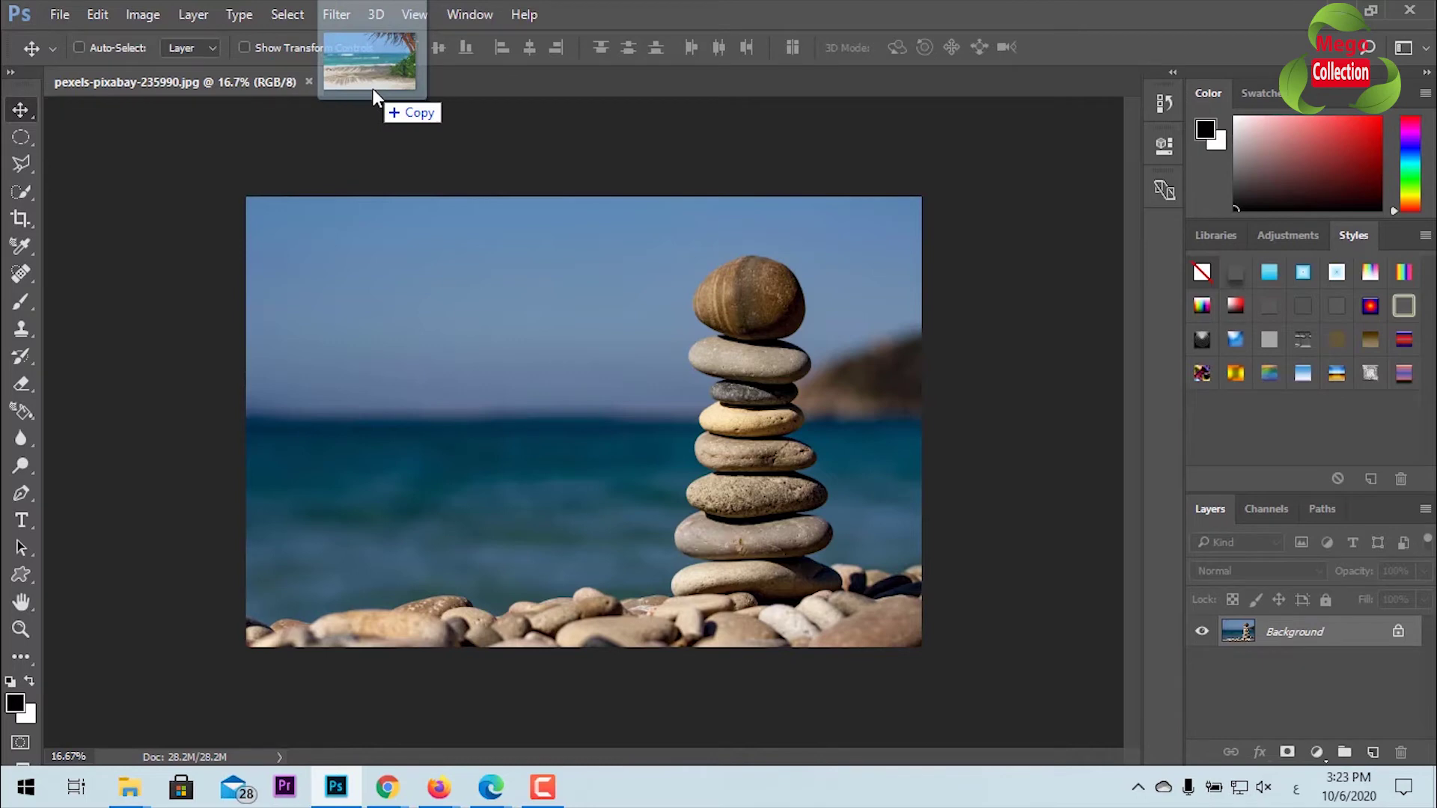
drag(373, 88, 373, 88)
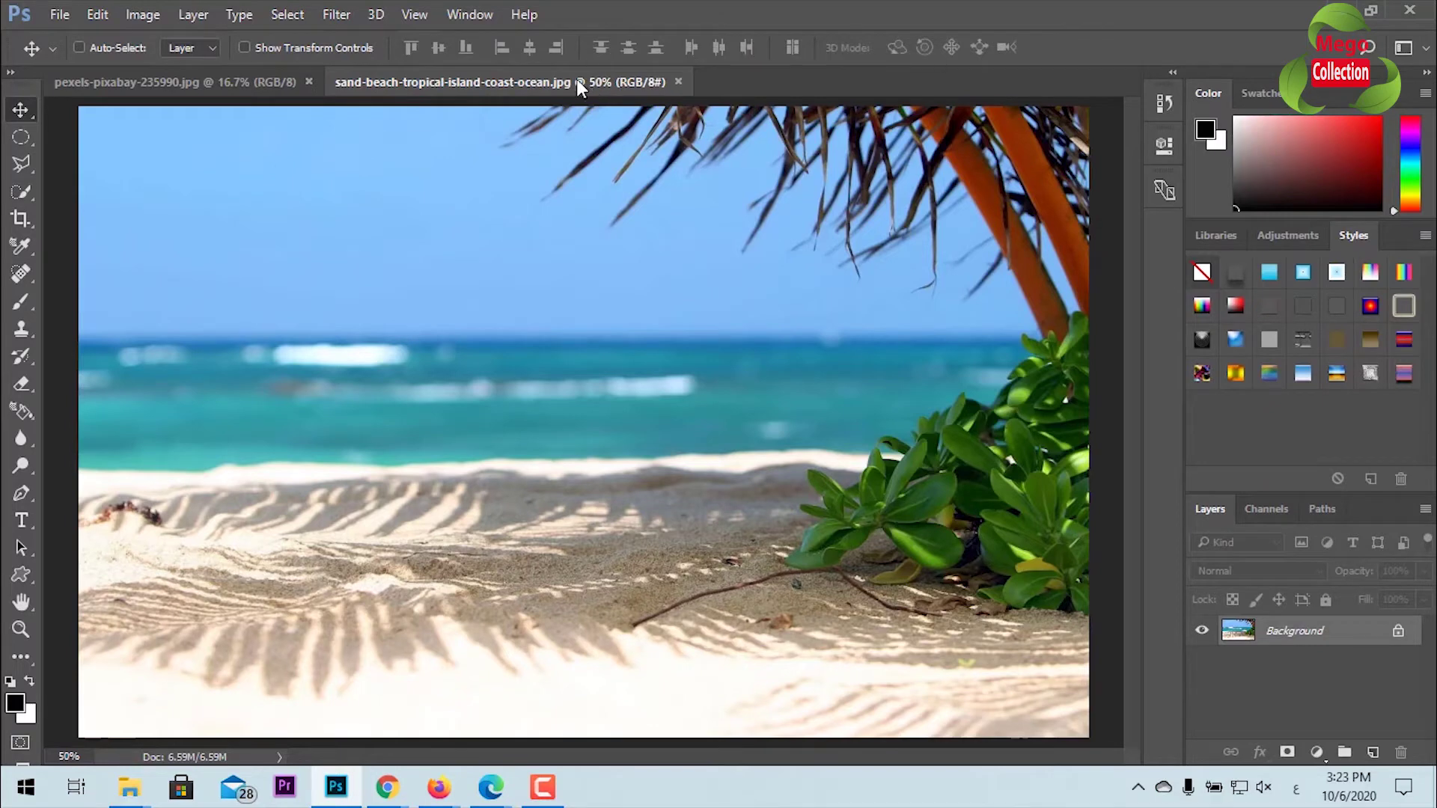
click(245, 91)
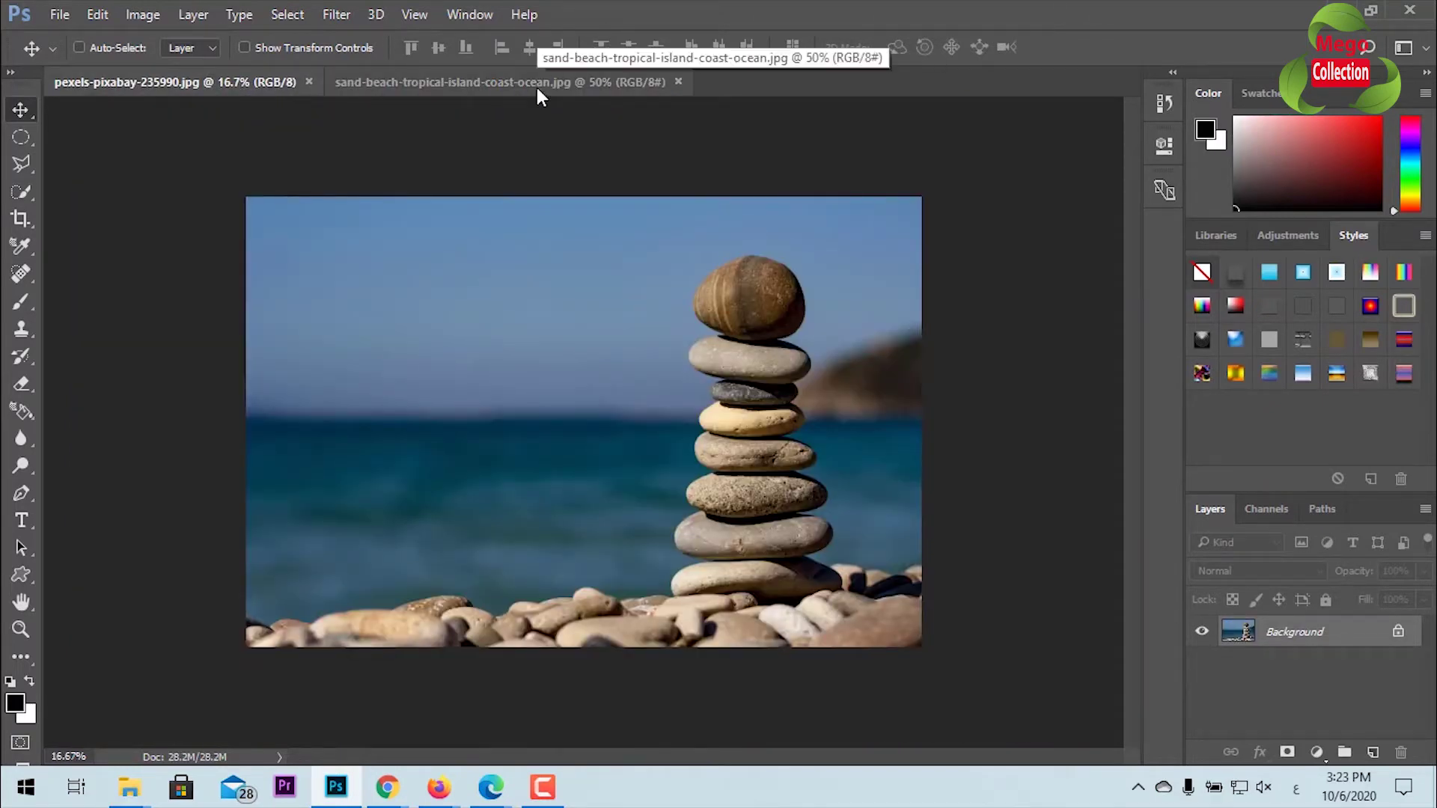
click(545, 79)
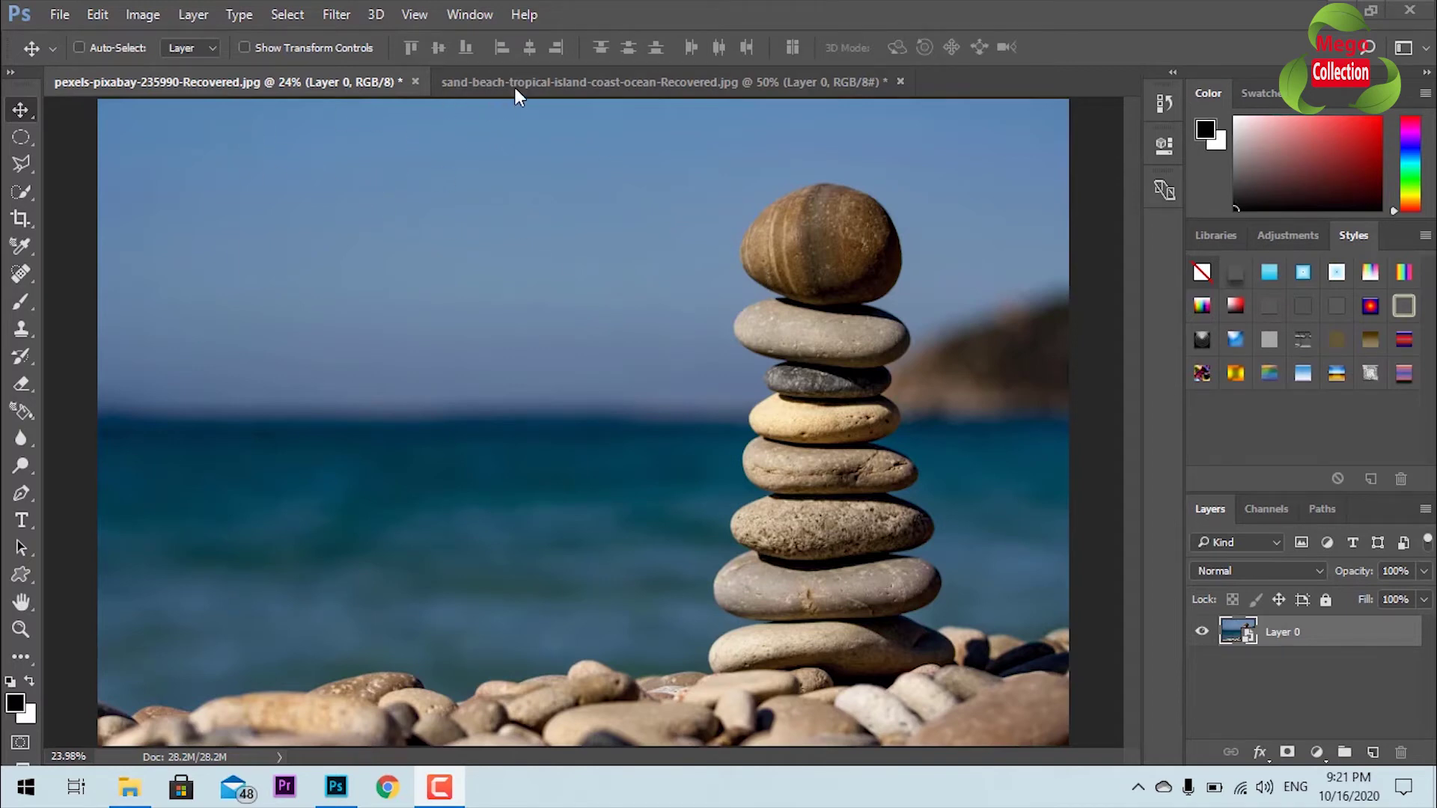
Step: Show the sand-beach document and zoom out and back in to about 51%
click(534, 80)
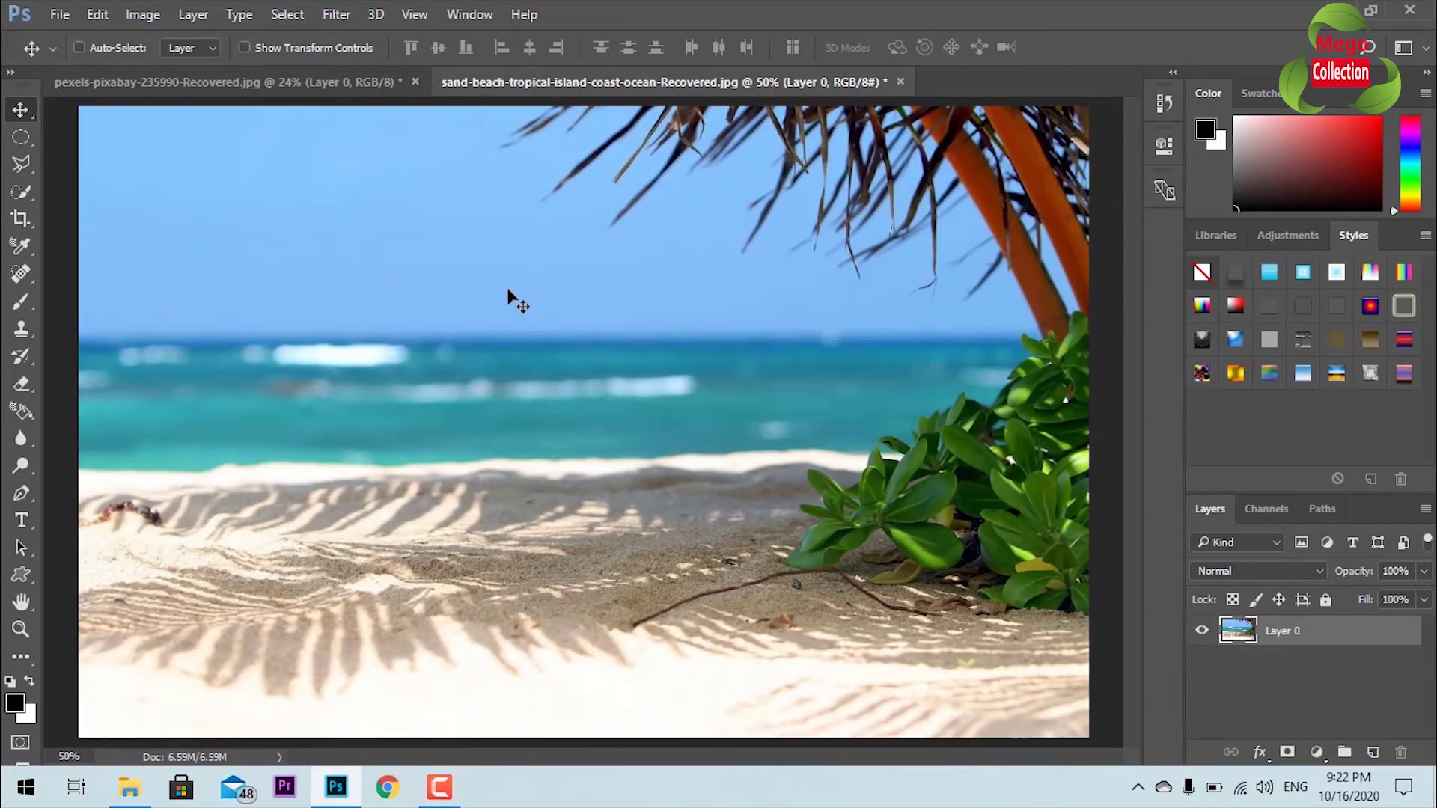
key(ctrl)
key(ctrl+minus)
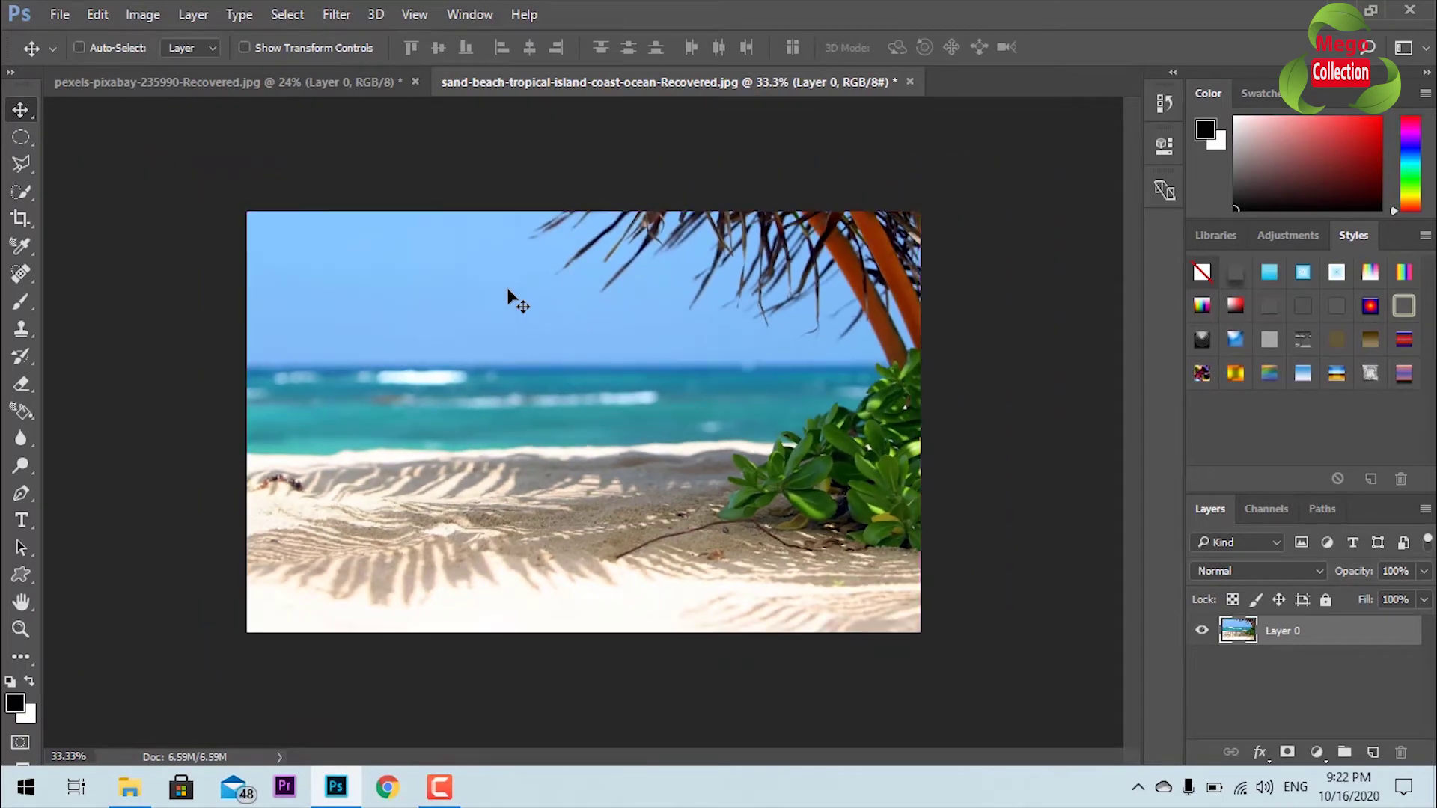
key(ctrl+plus)
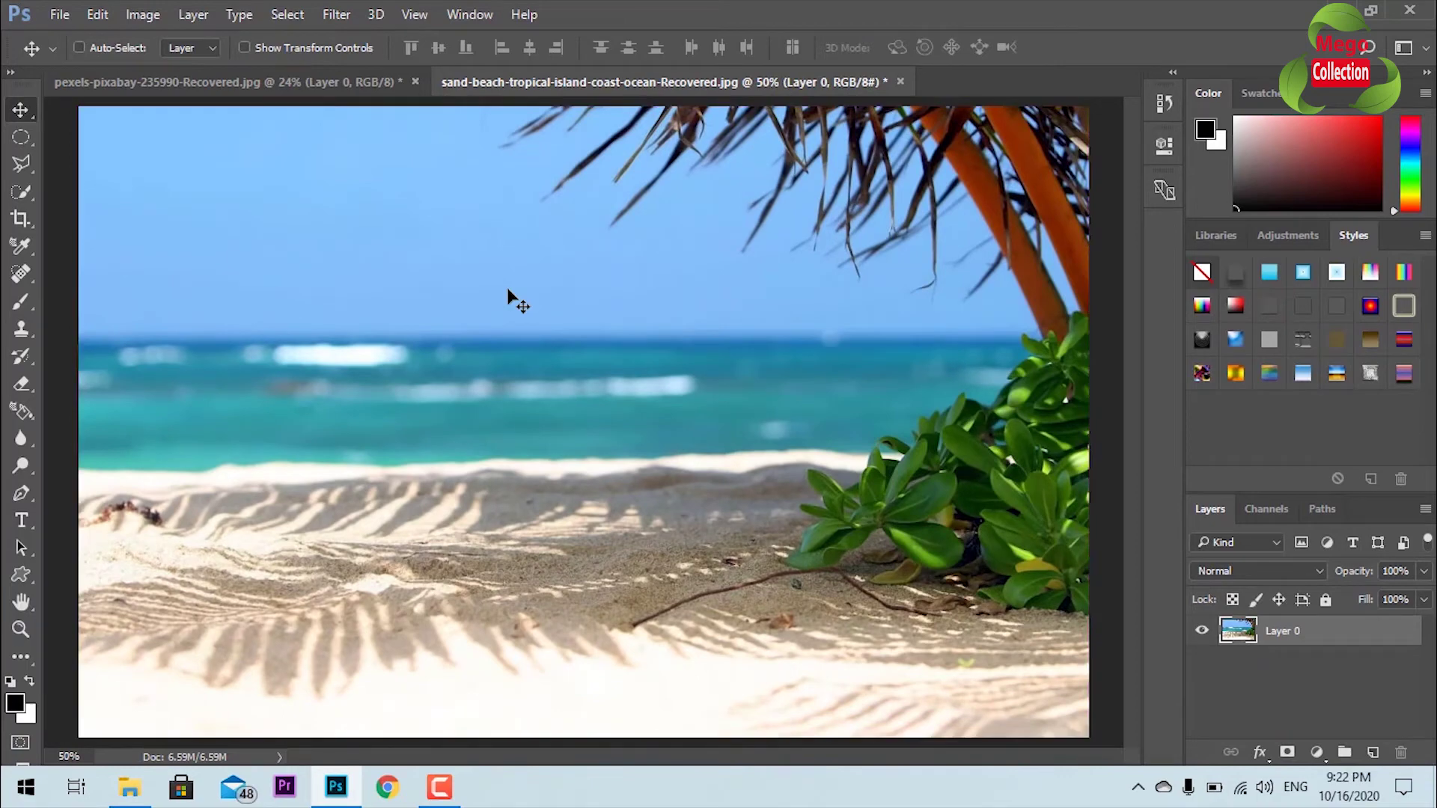
key(ctrl+minus)
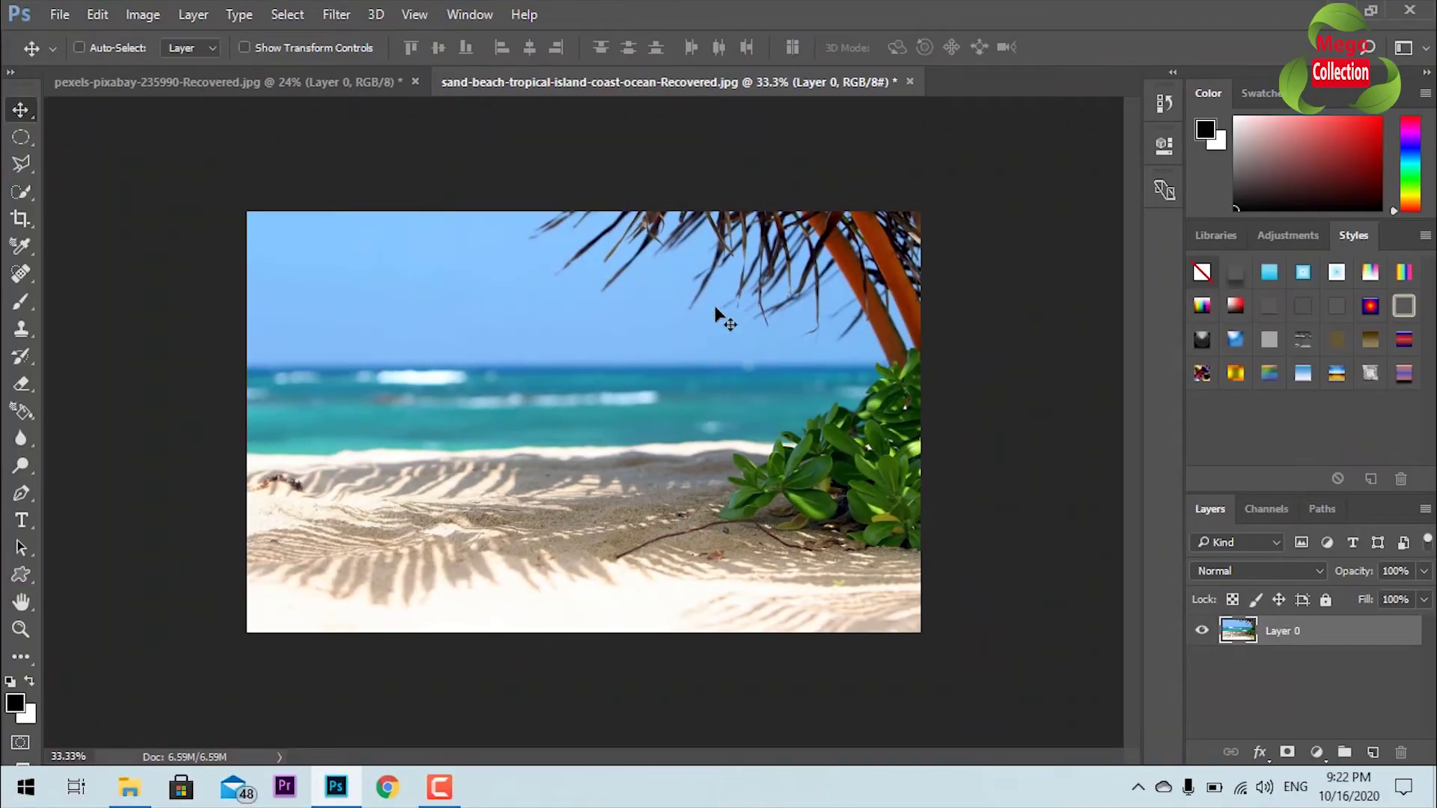
scroll(718, 318, up, 3)
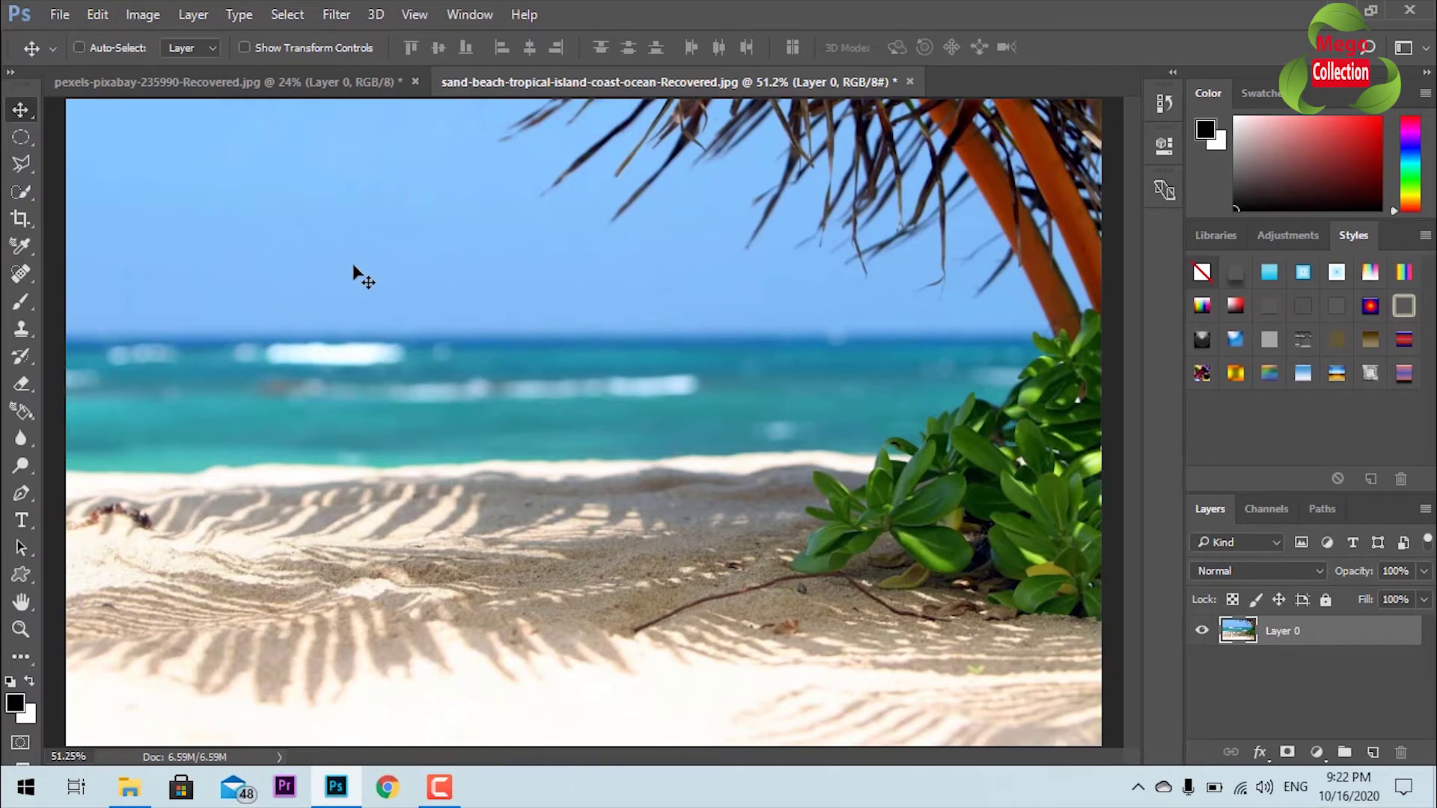
Step: Drag PNGHunt.com(6).png from File Explorer over to the Photoshop window
click(135, 788)
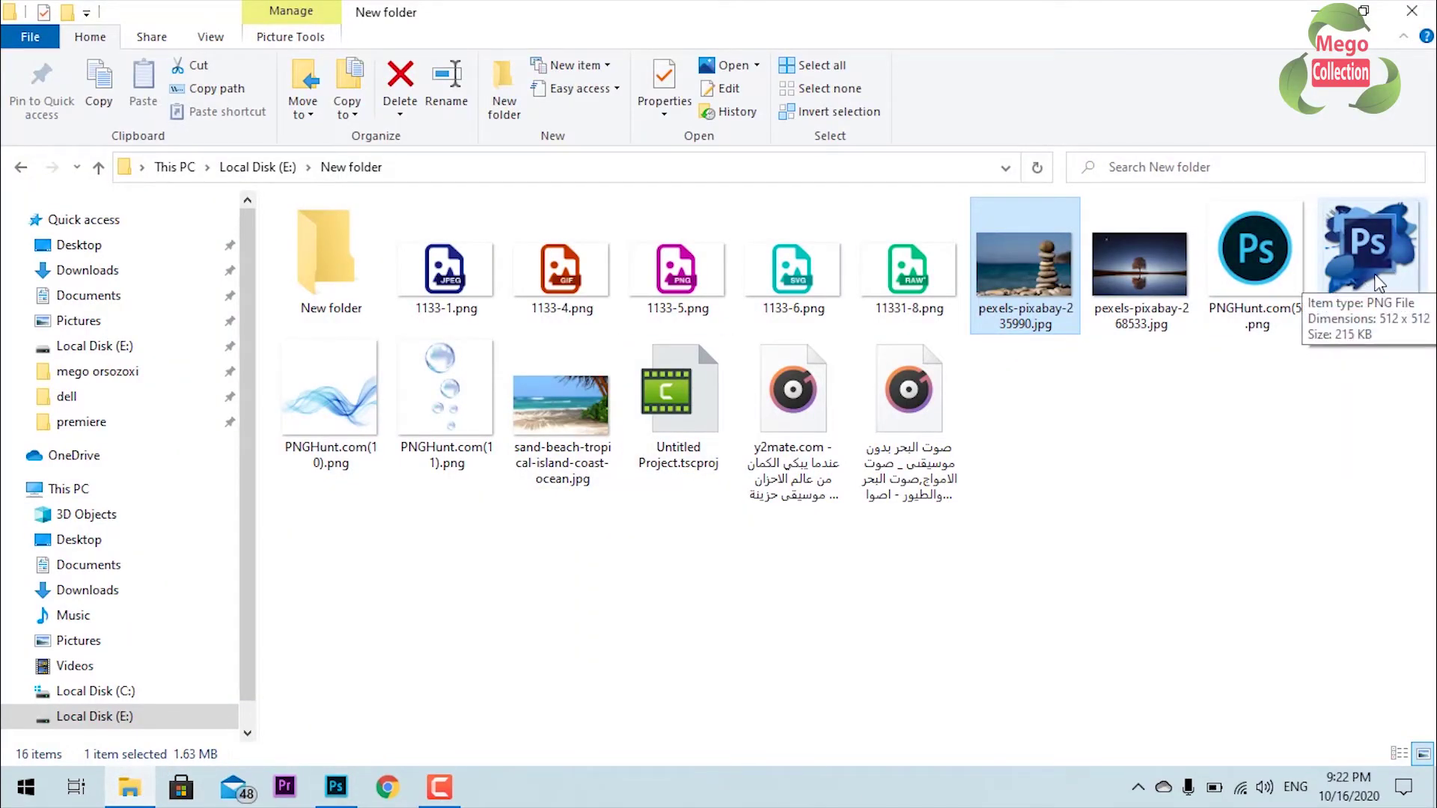
drag(1379, 283, 523, 711)
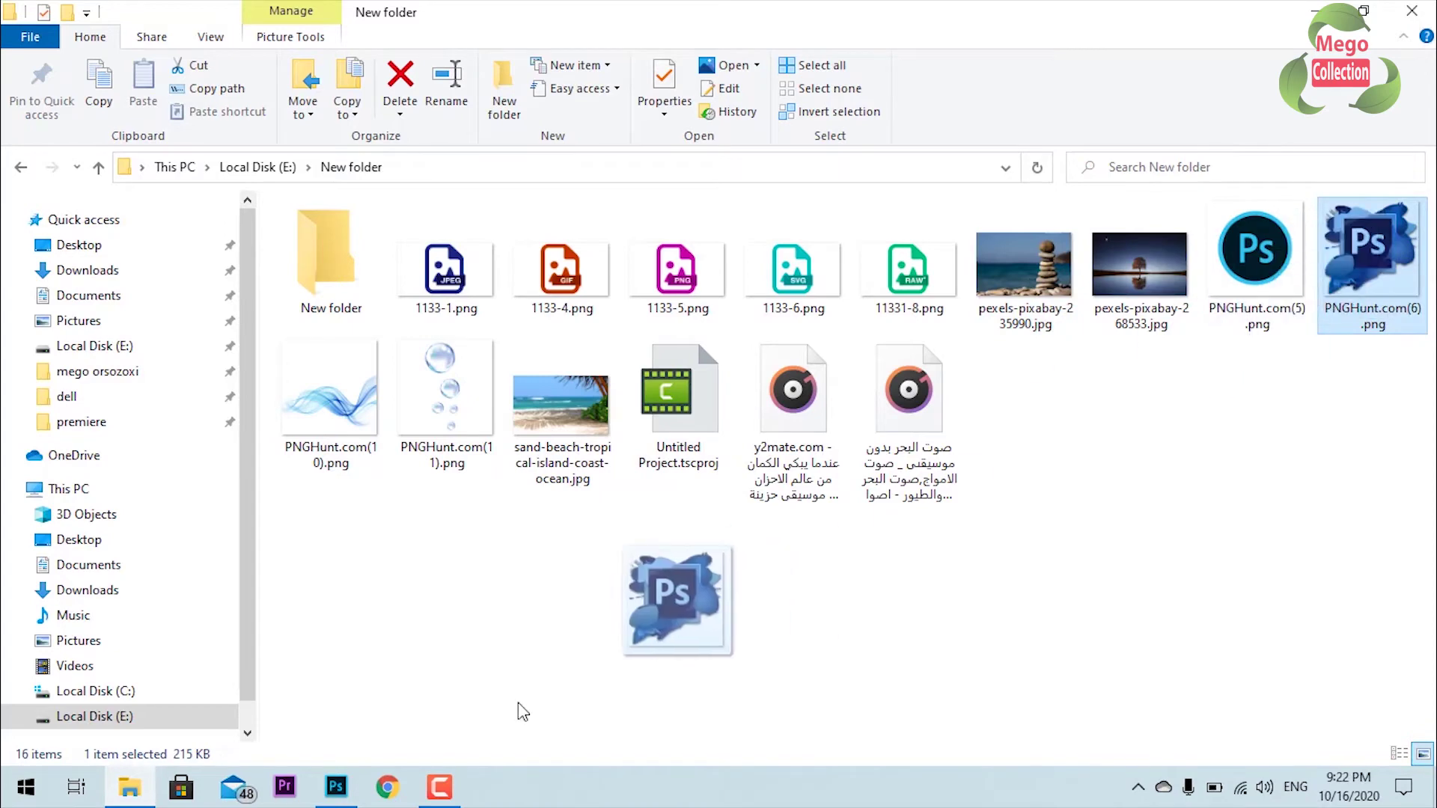
mouse_move(522, 711)
mouse_down()
mouse_move(344, 795)
mouse_move(376, 668)
mouse_up()
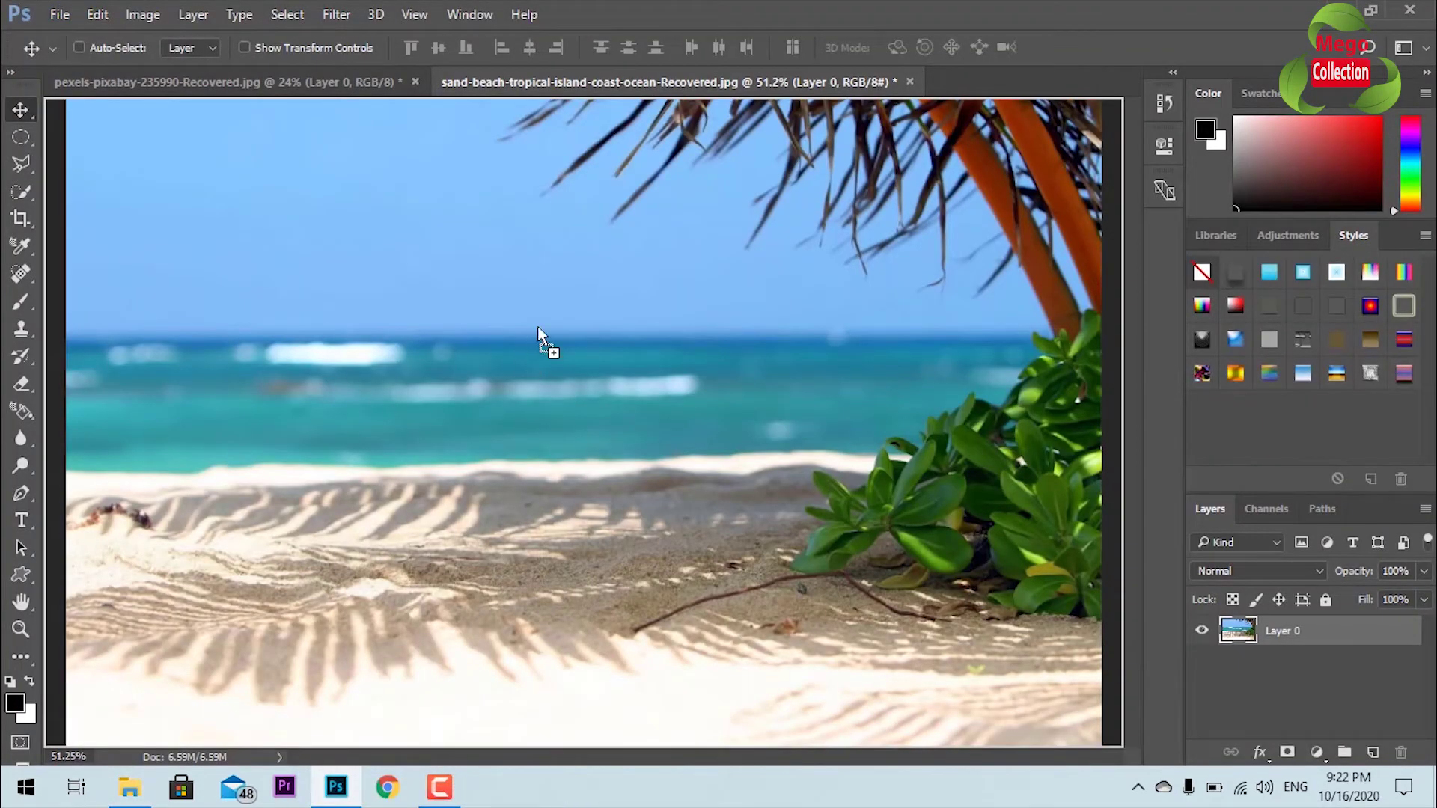
Step: Open the Ps logo PNG in its own tab, then drag it into the beach photo's upper left as Layer 1
mouse_move(592, 139)
mouse_down()
mouse_move(821, 56)
mouse_move(926, 73)
mouse_up()
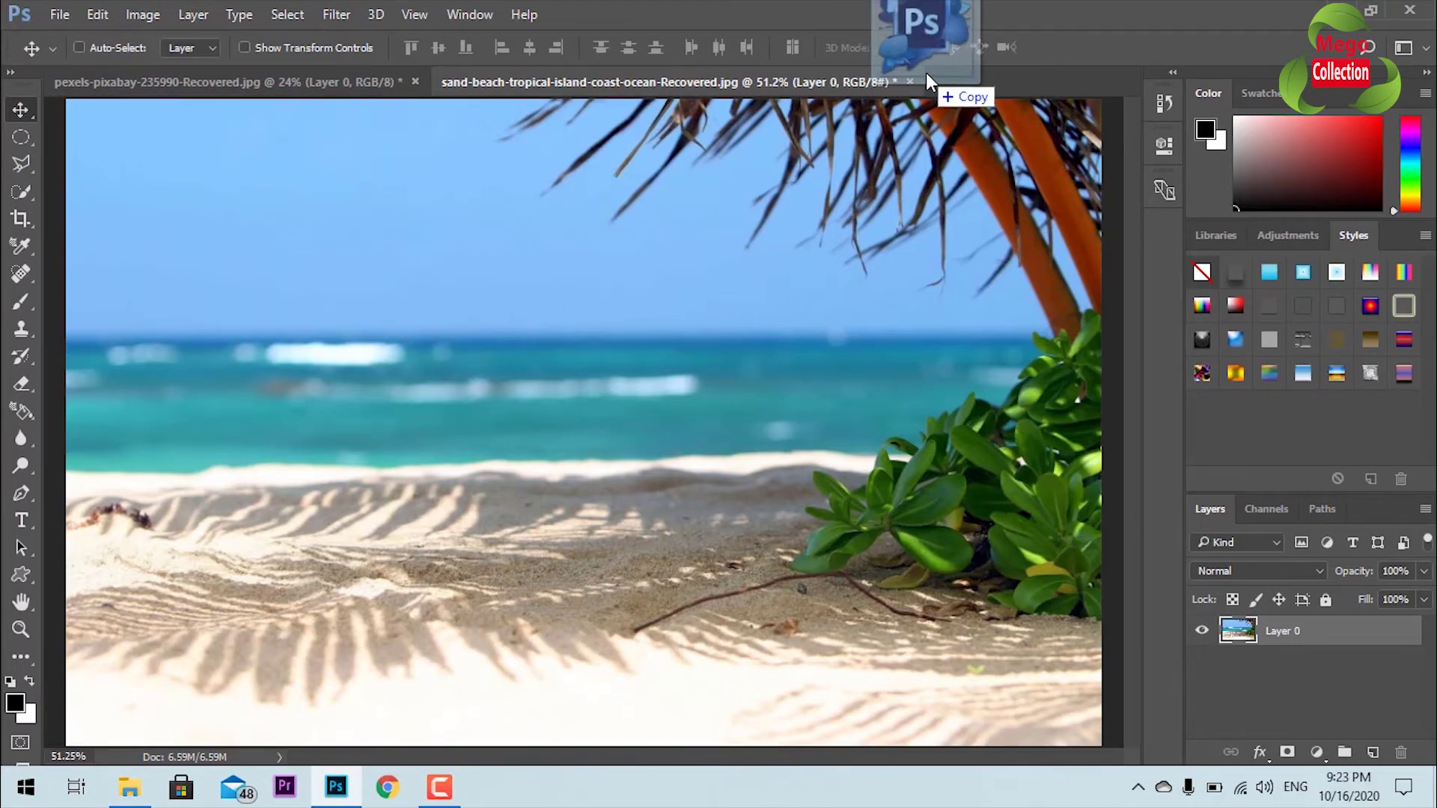
drag(926, 74, 927, 69)
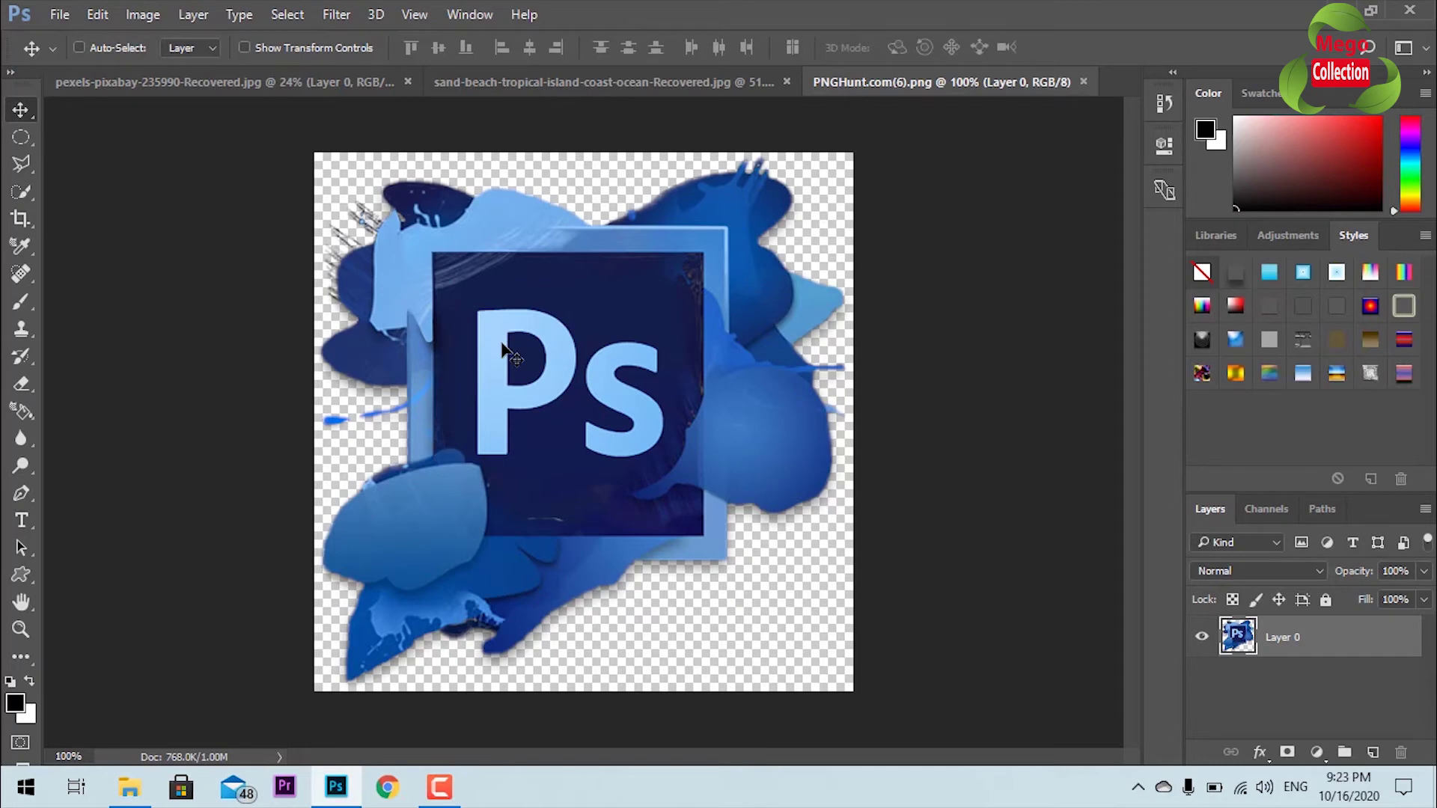
mouse_move(501, 345)
mouse_down()
mouse_move(473, 176)
mouse_move(519, 76)
mouse_up()
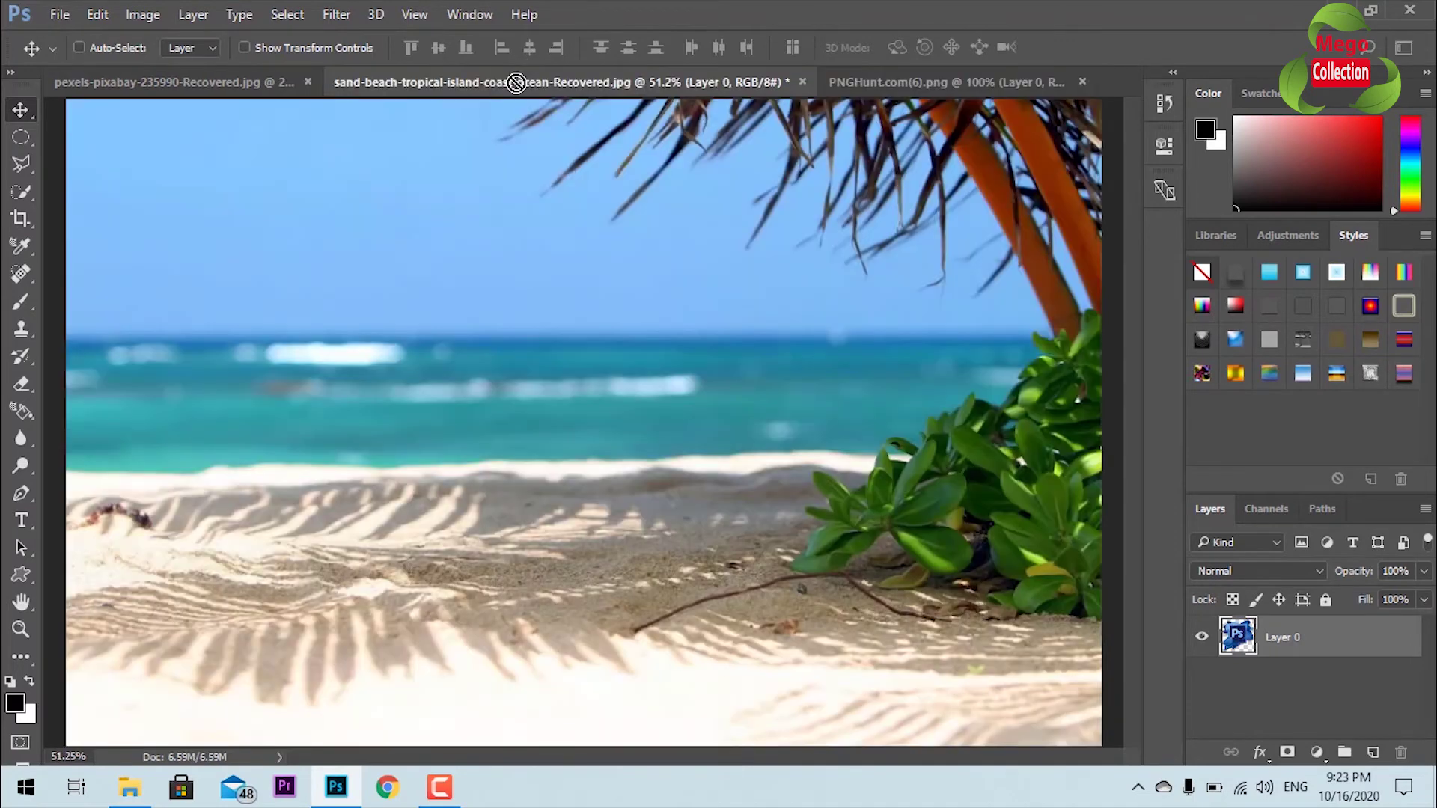
drag(519, 77, 449, 186)
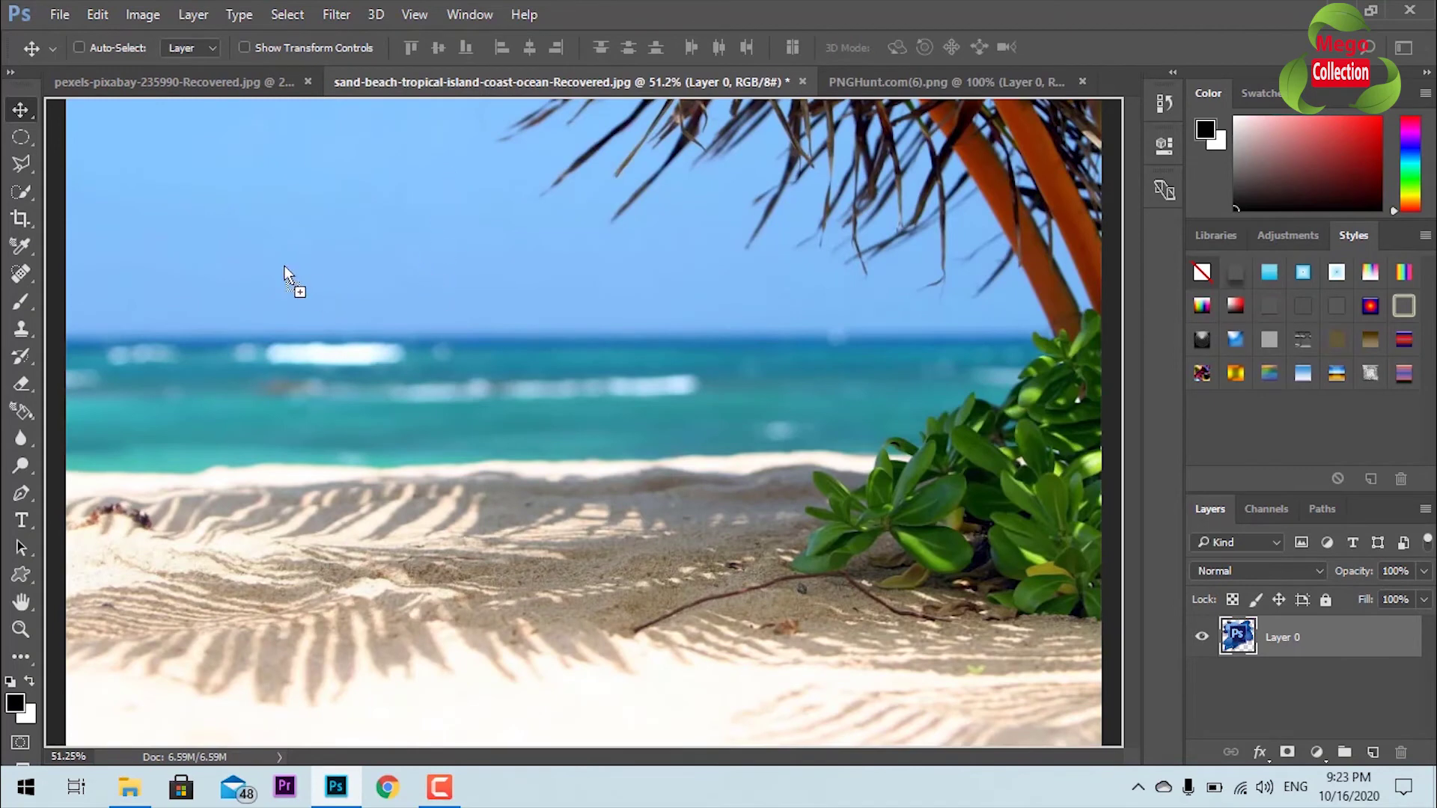
drag(259, 249, 259, 249)
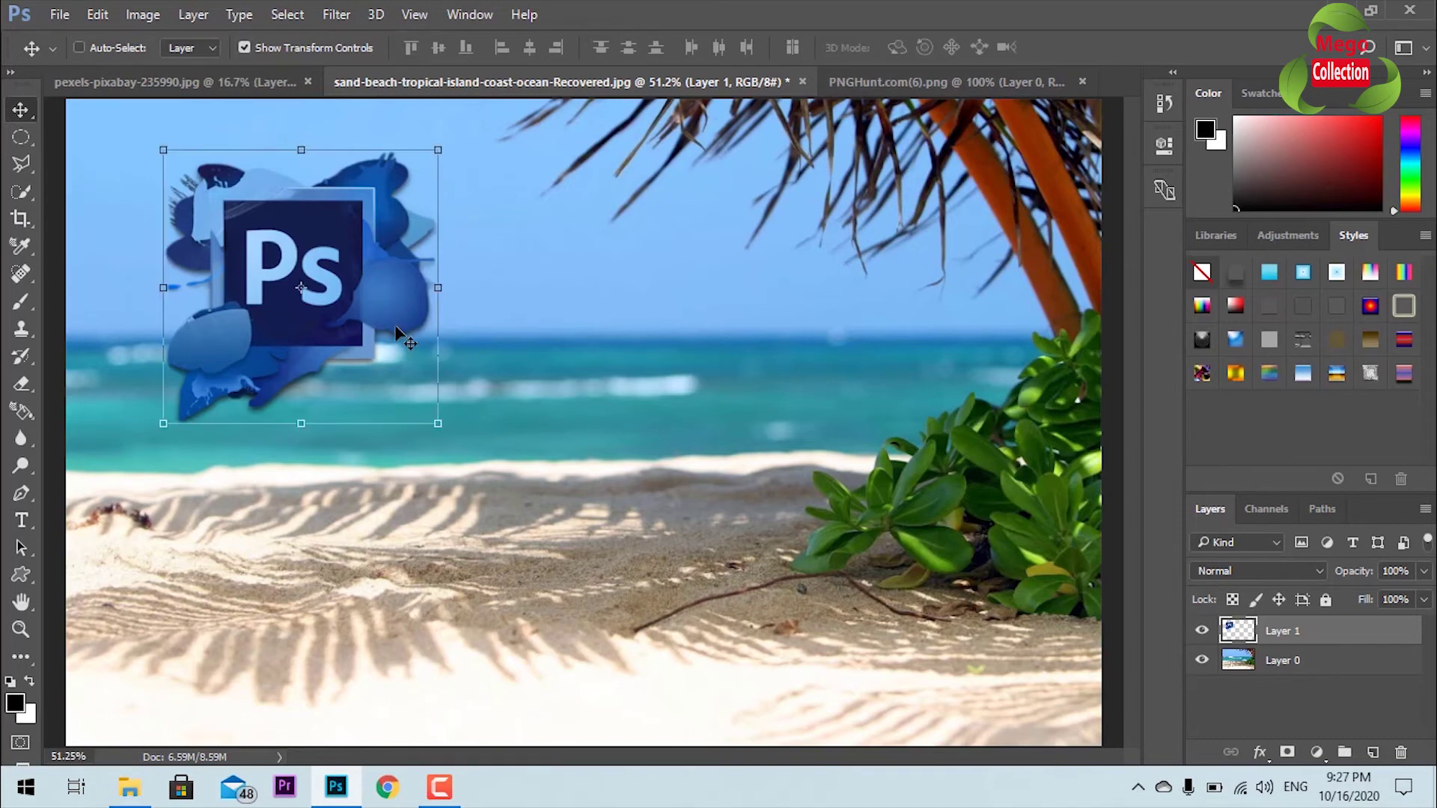
Step: Make the stacked-stones document pexels-pixabay-235990.jpg the active document
click(229, 87)
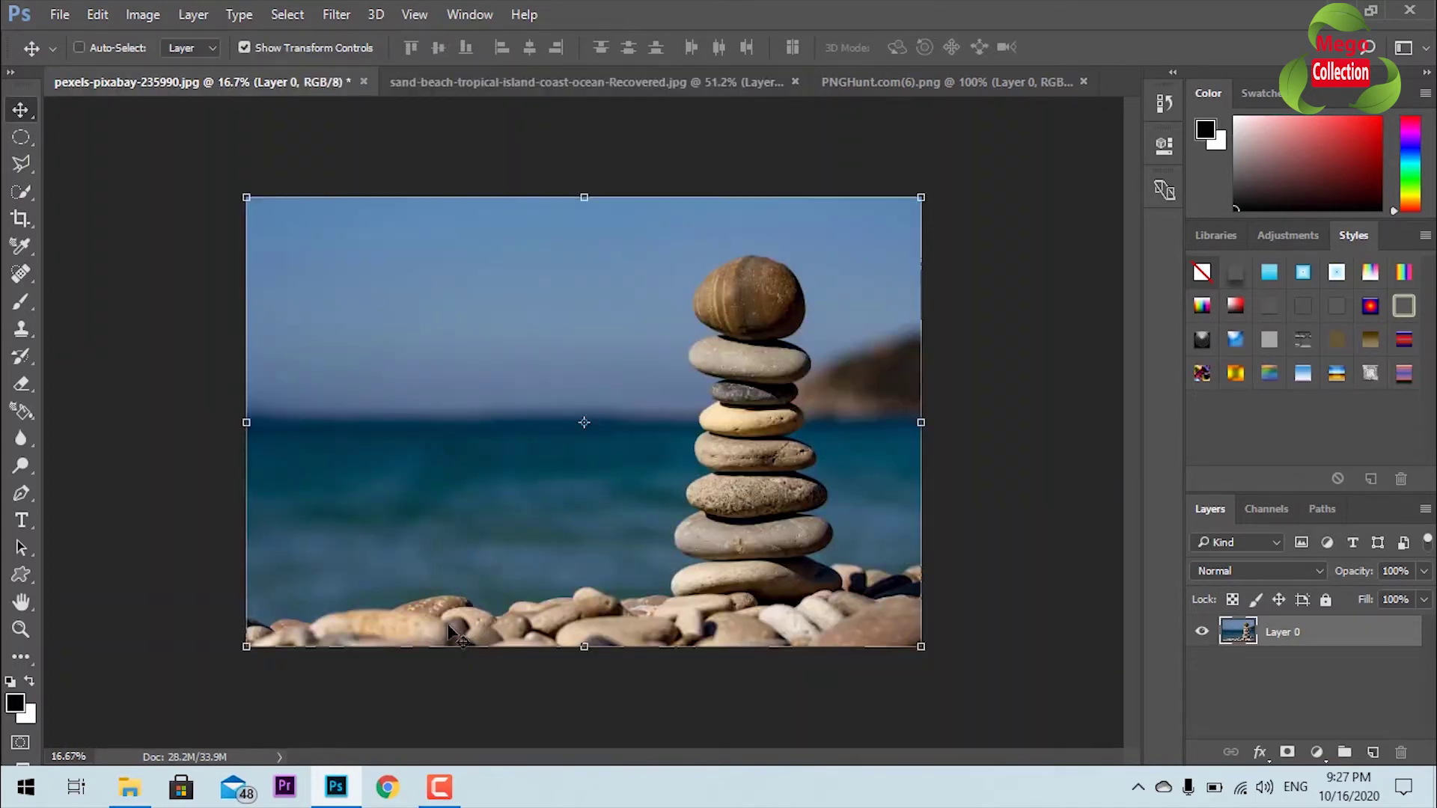
key(ctrl+h)
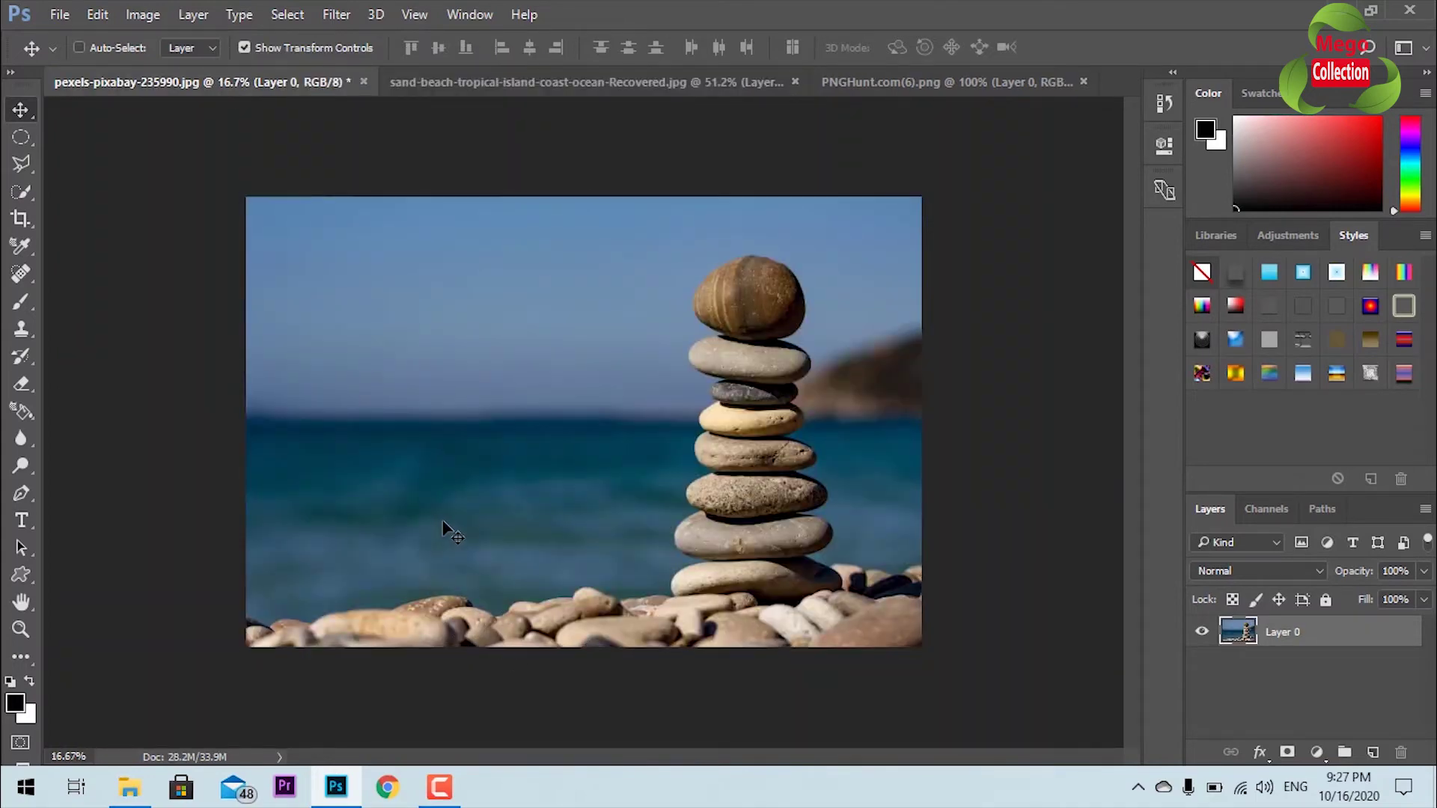
Step: Drag the stacked-stones photo into the beach document as Layer 2, undoing a stray move
drag(444, 526, 555, 93)
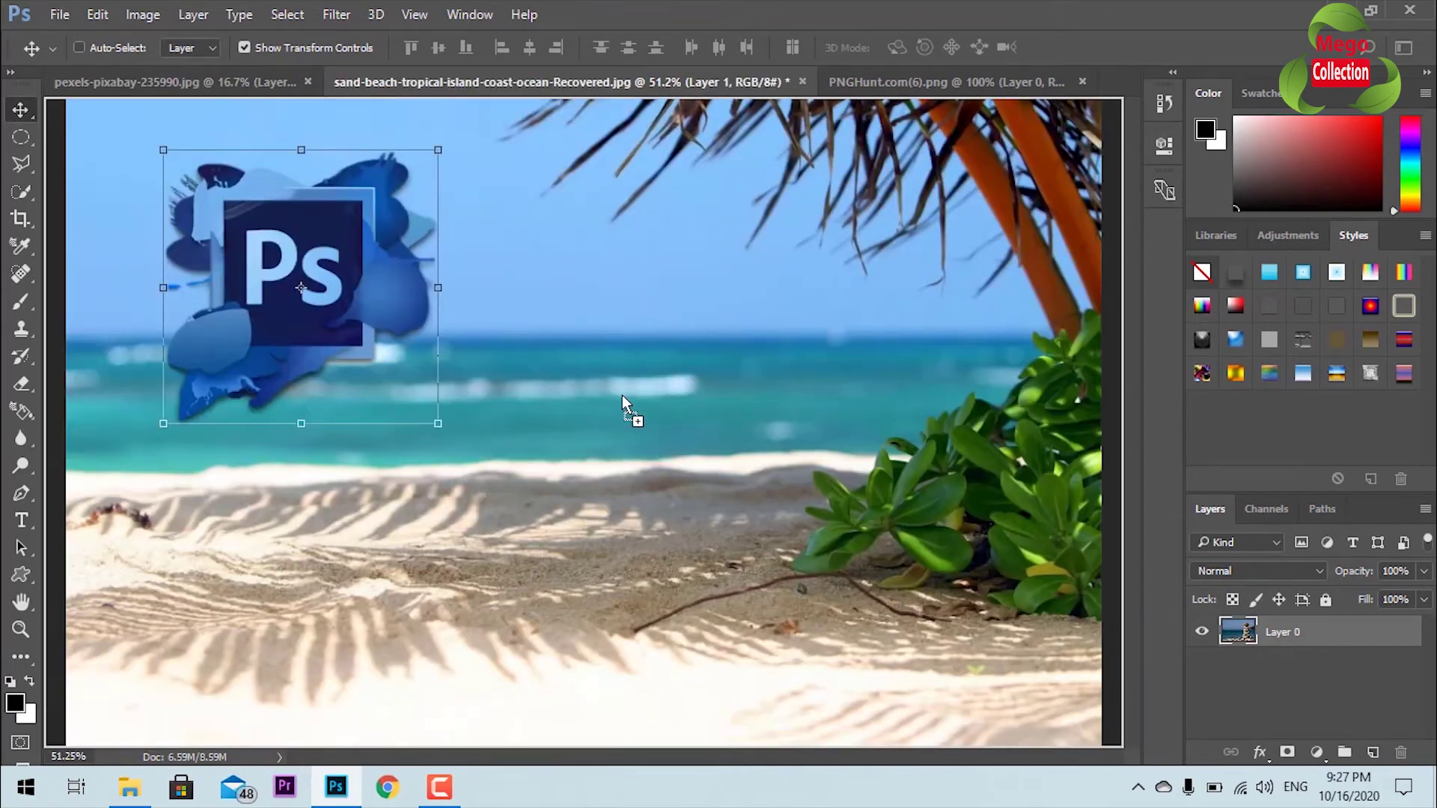
drag(555, 93, 621, 394)
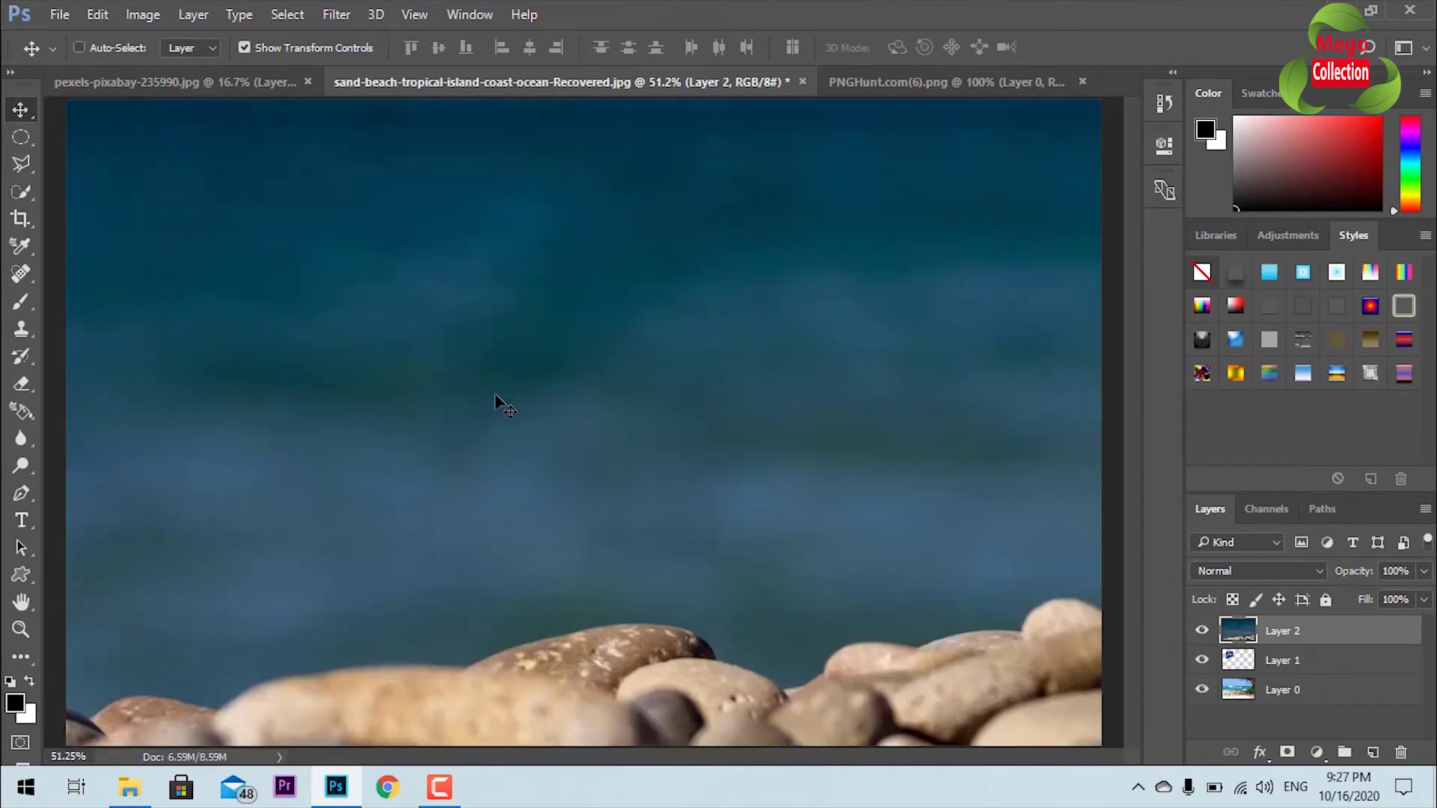
mouse_move(395, 343)
mouse_down()
mouse_move(674, 485)
mouse_move(619, 763)
mouse_up()
key(ctrl+z)
Step: Free-transform Layer 2 down to a small thumbnail on the beach sand near bottom centre, and commit
mouse_move(385, 240)
mouse_down()
mouse_move(479, 437)
mouse_move(738, 698)
mouse_up()
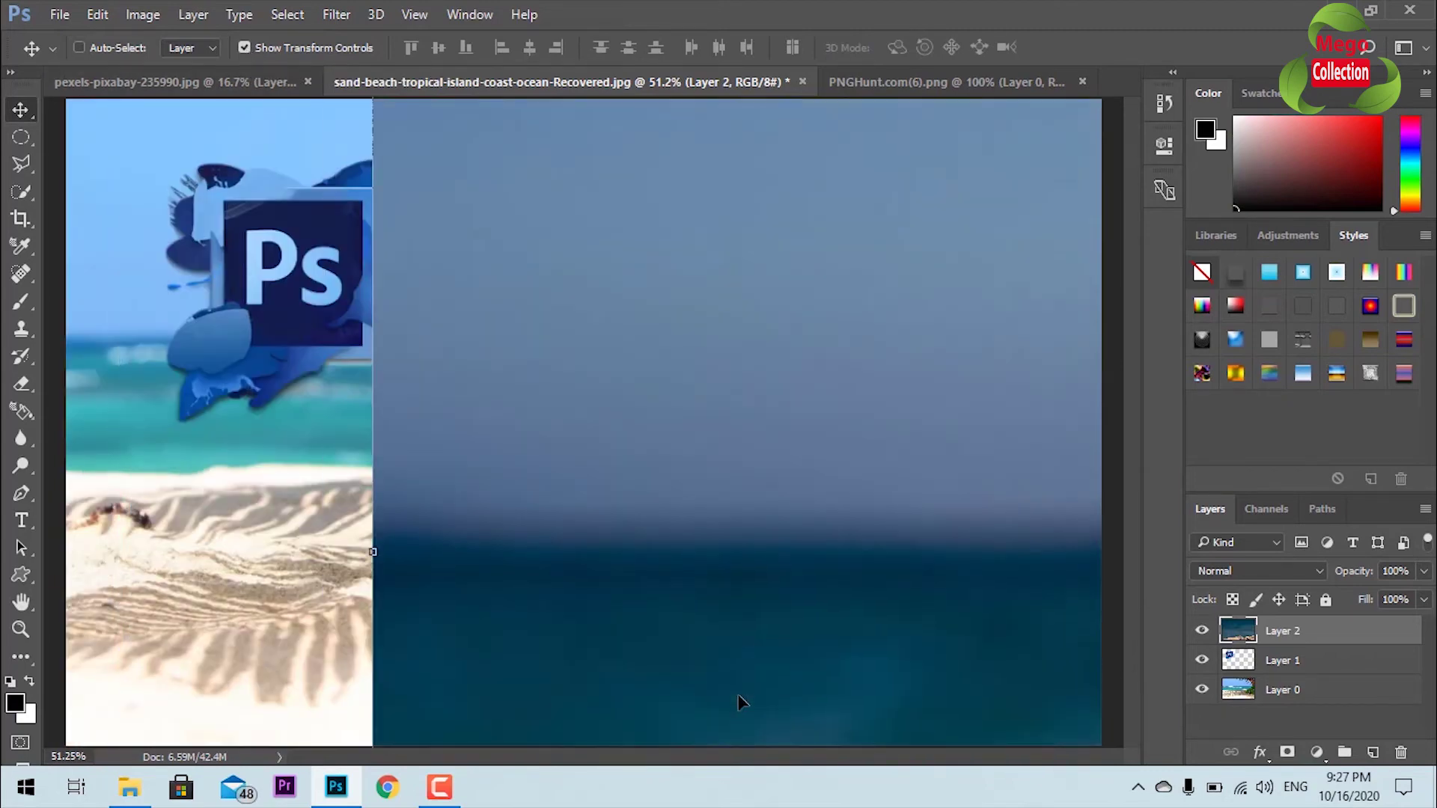
drag(617, 433, 588, 565)
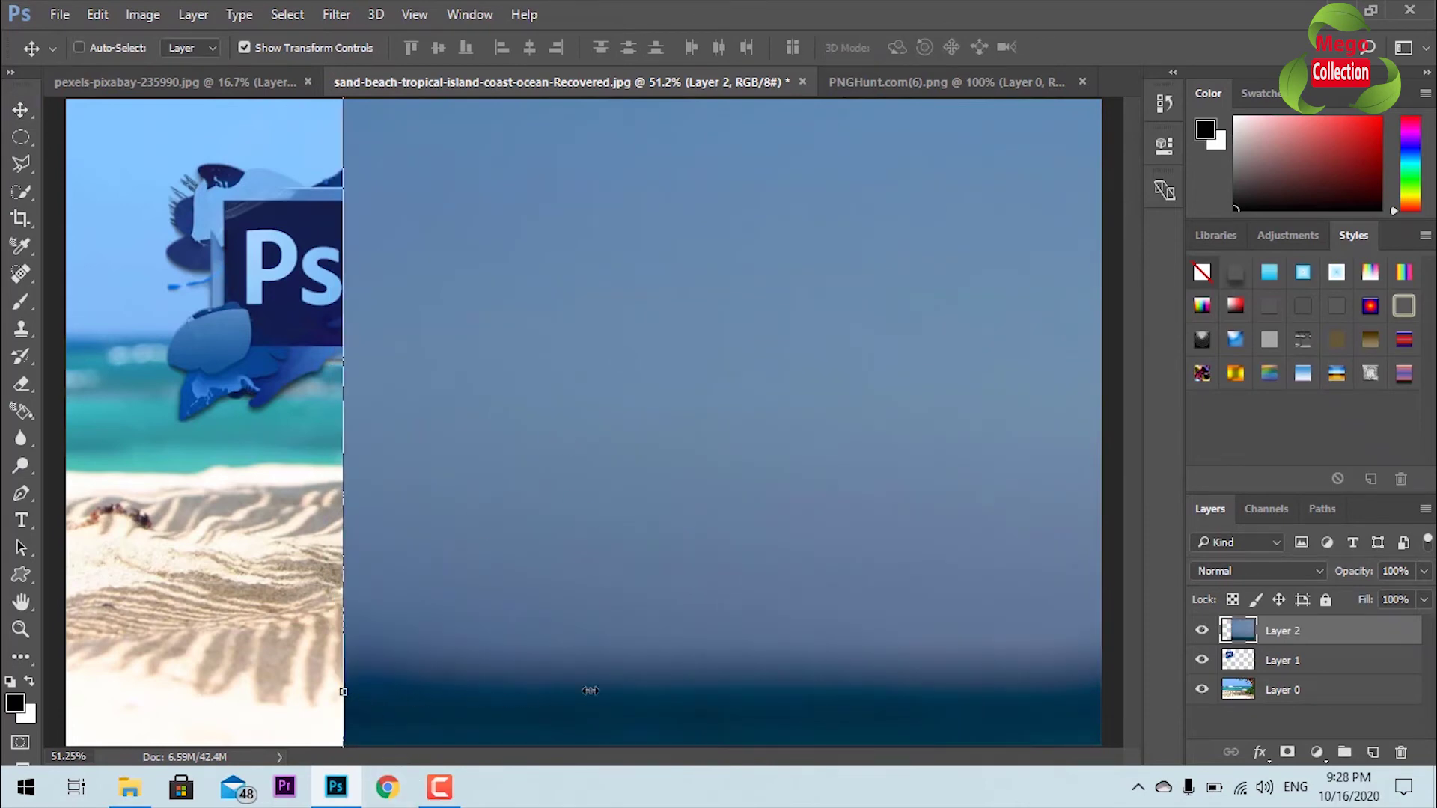
key(ctrl+t)
drag(343, 696, 720, 696)
drag(725, 631, 617, 721)
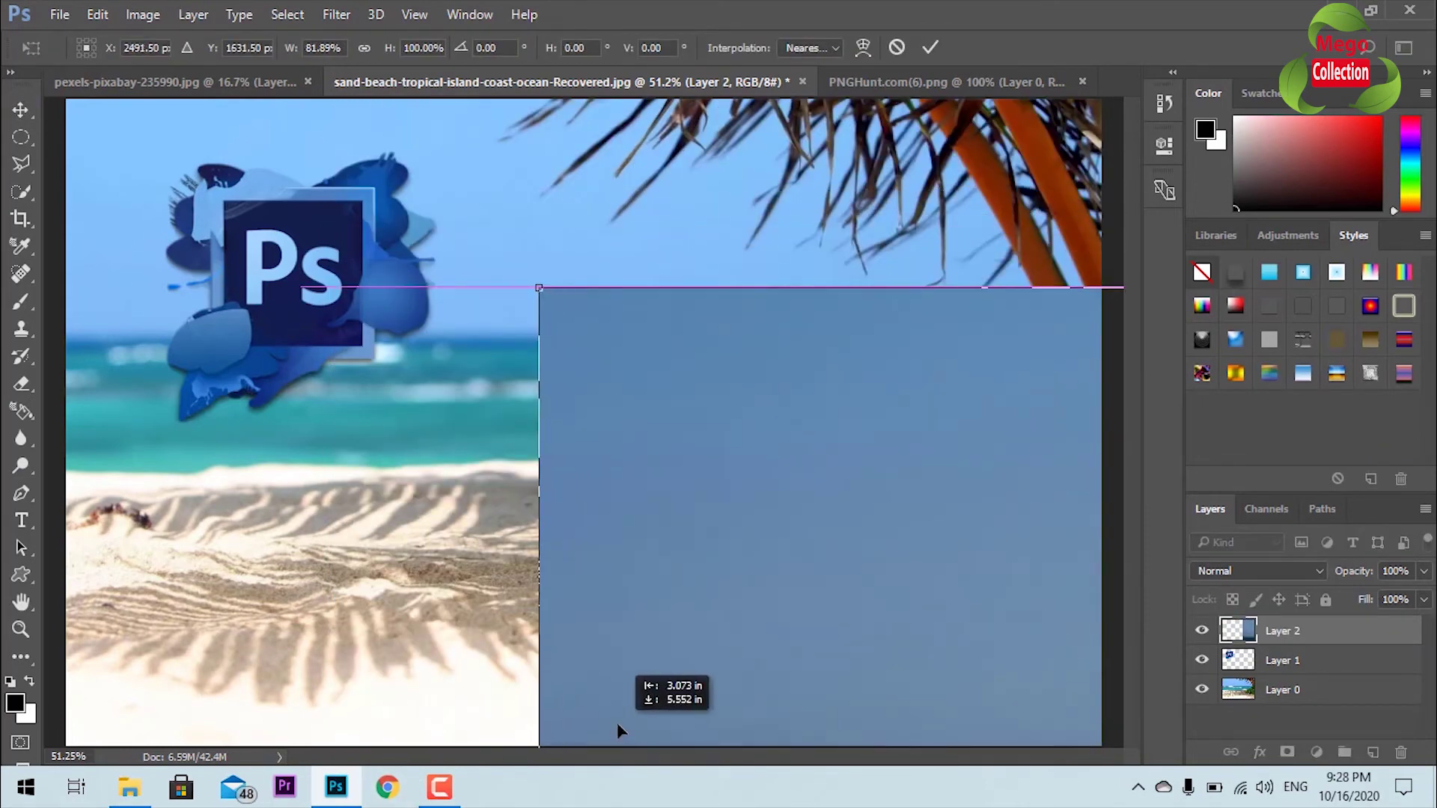
drag(689, 402, 182, 325)
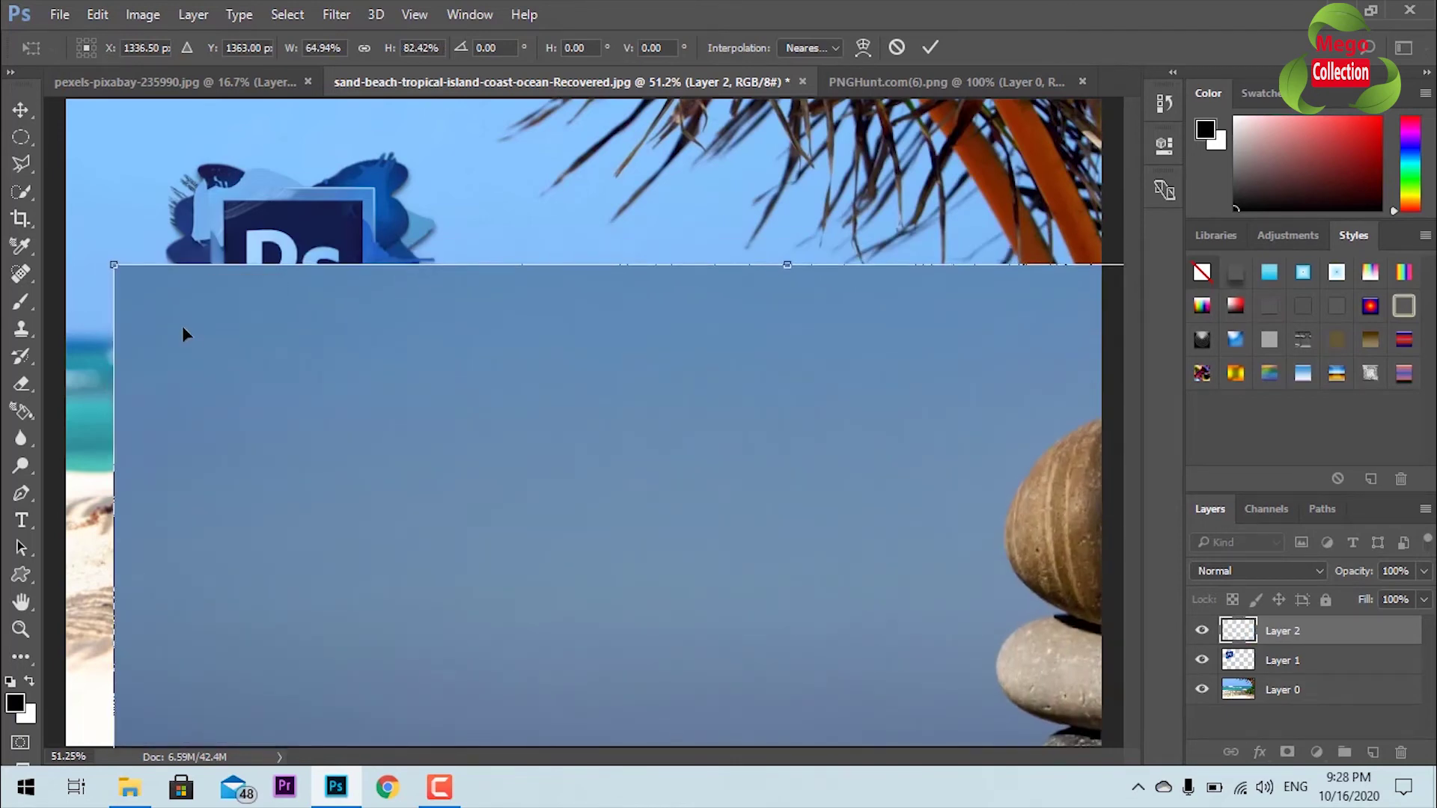
mouse_move(111, 265)
mouse_down()
mouse_move(400, 374)
mouse_move(383, 370)
mouse_up()
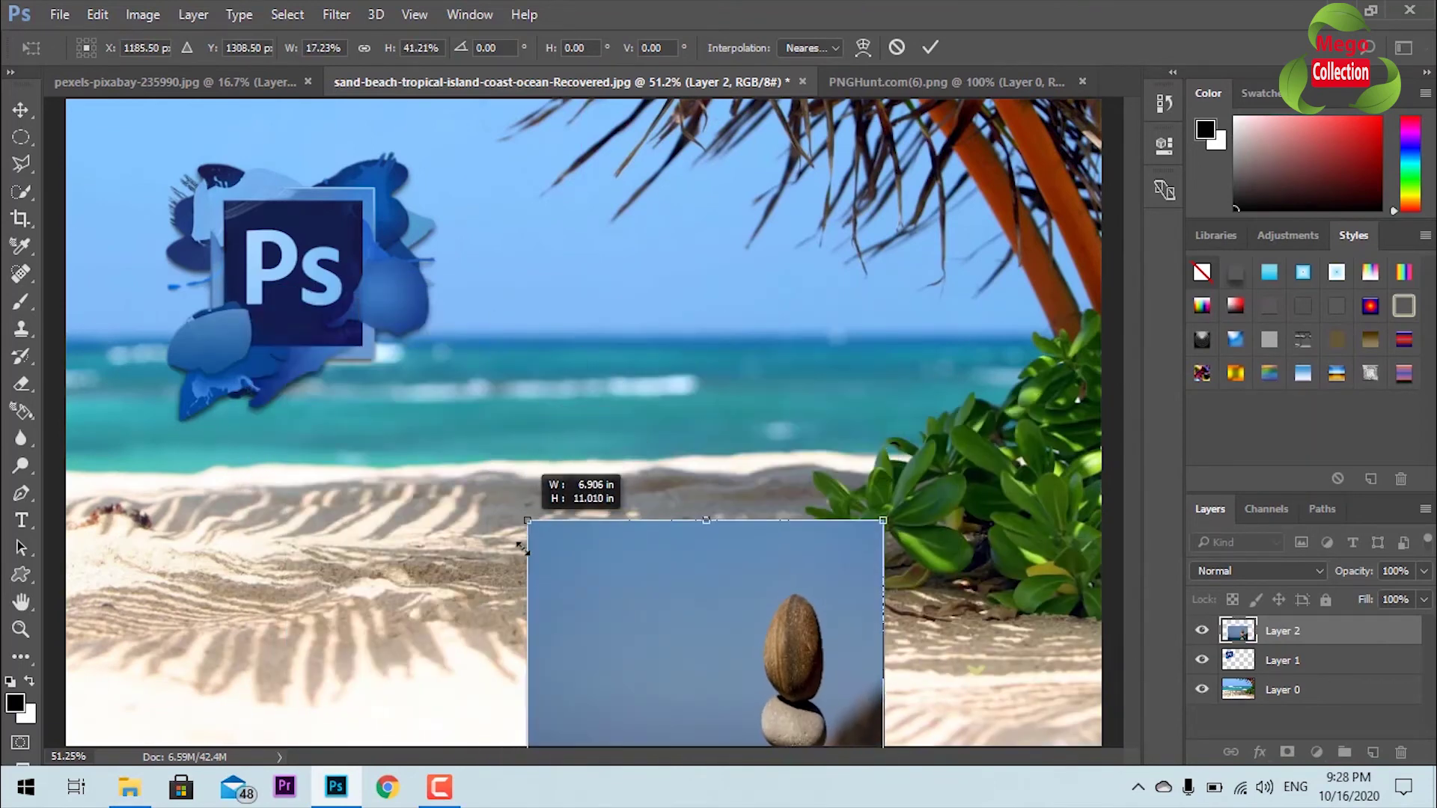
mouse_move(383, 370)
mouse_down()
mouse_move(623, 629)
mouse_move(627, 198)
mouse_up()
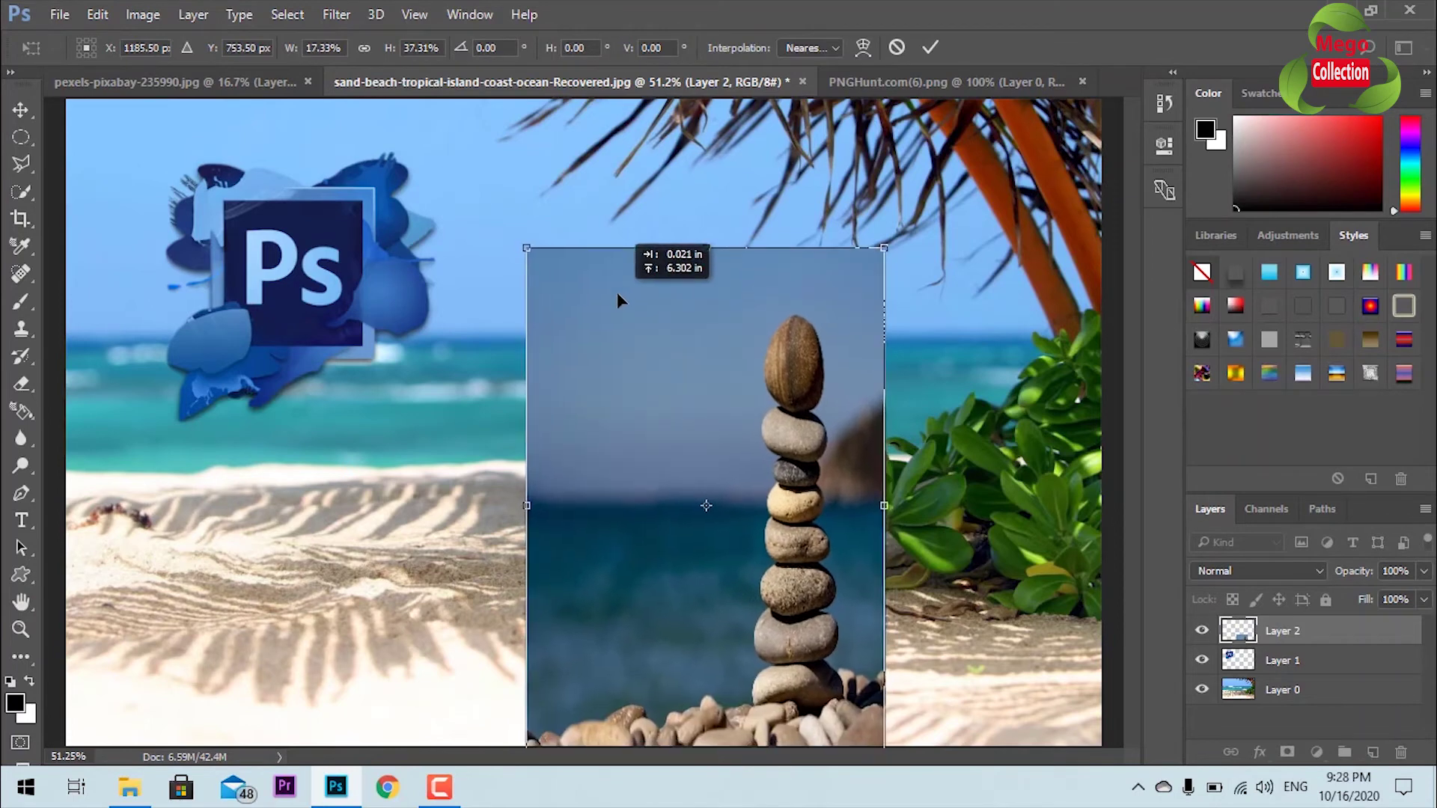
drag(898, 180, 836, 548)
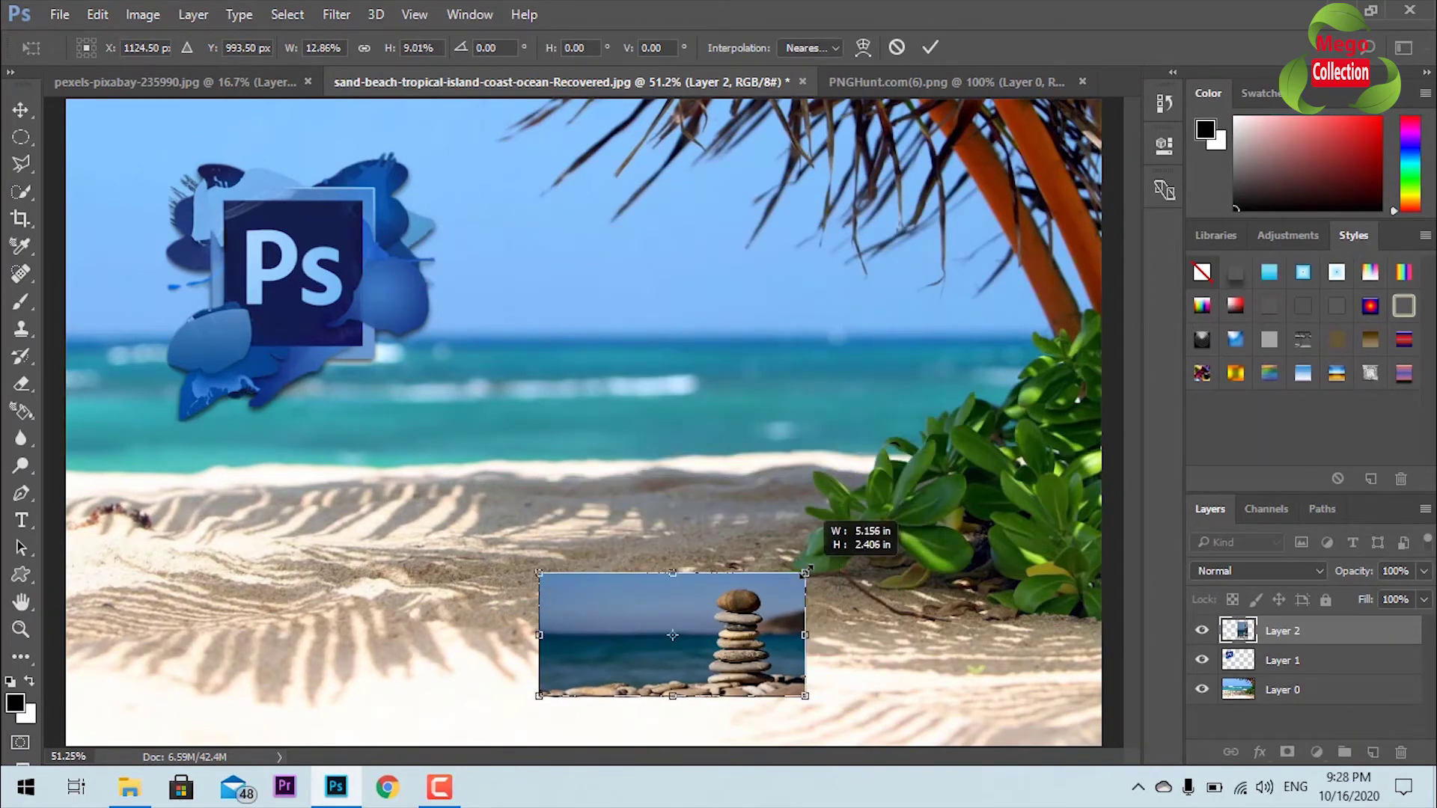
drag(836, 549, 775, 570)
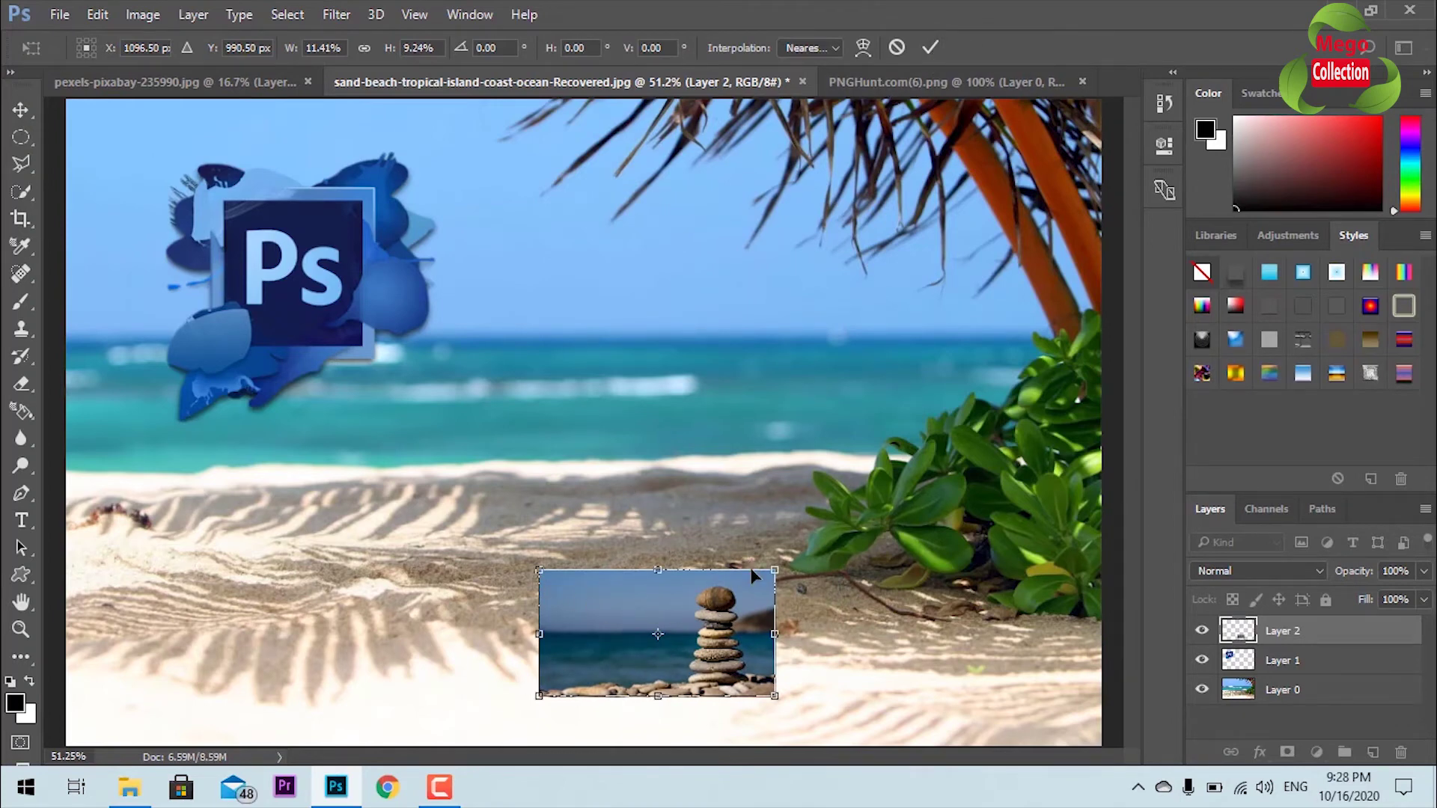
drag(768, 574, 621, 662)
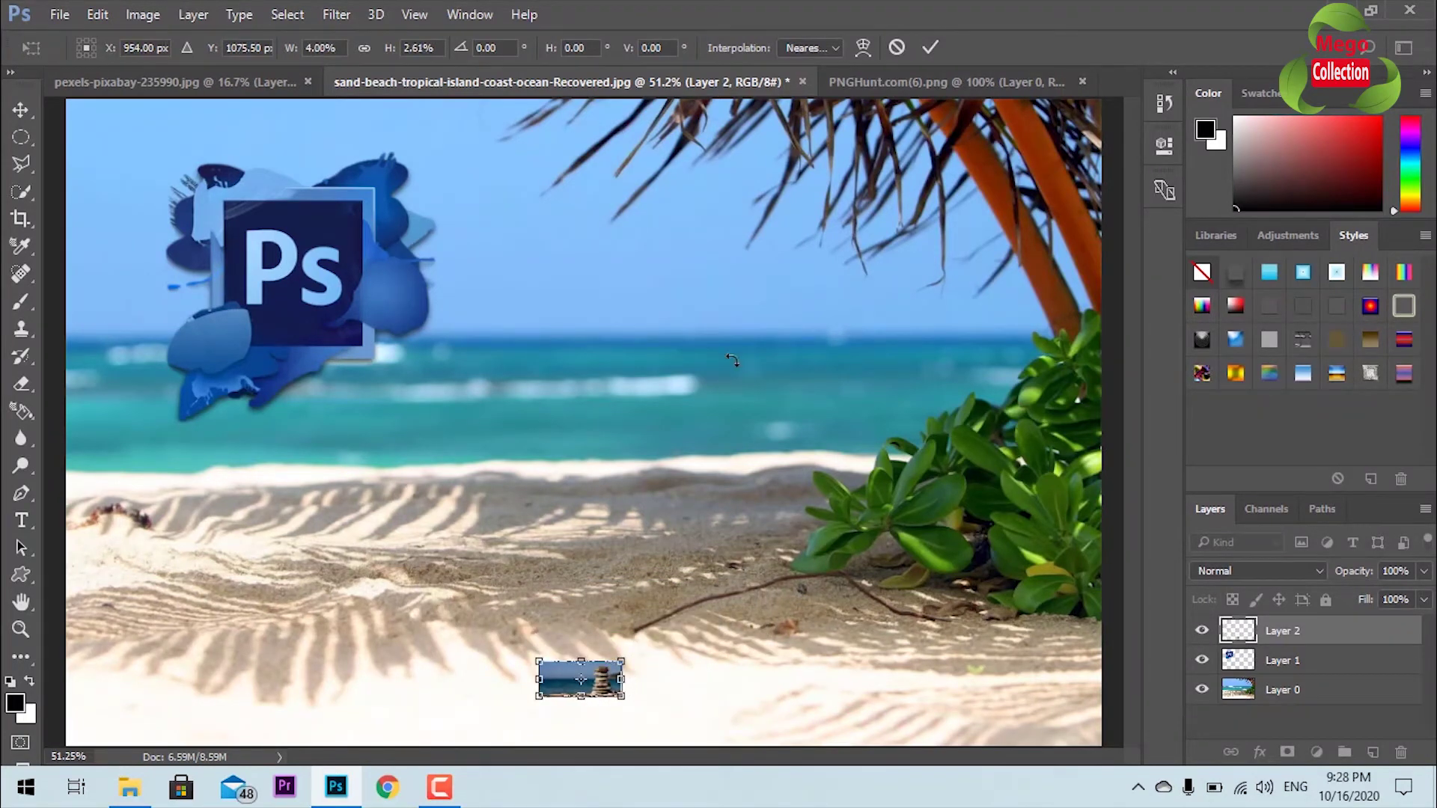
click(931, 48)
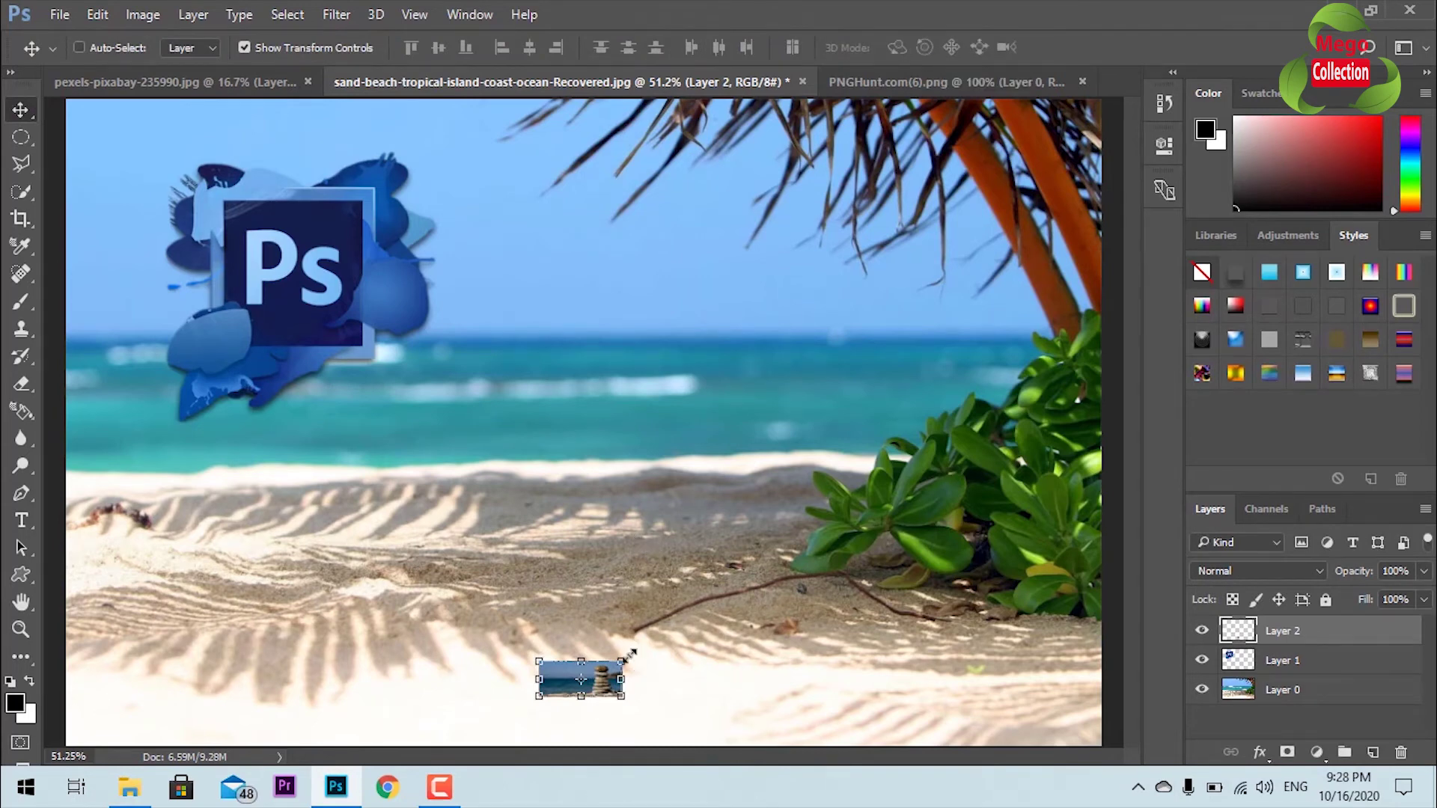
Step: Enlarge the stones thumbnail, commit it, then delete the now-pixelated Layer 2
drag(624, 655, 1113, 138)
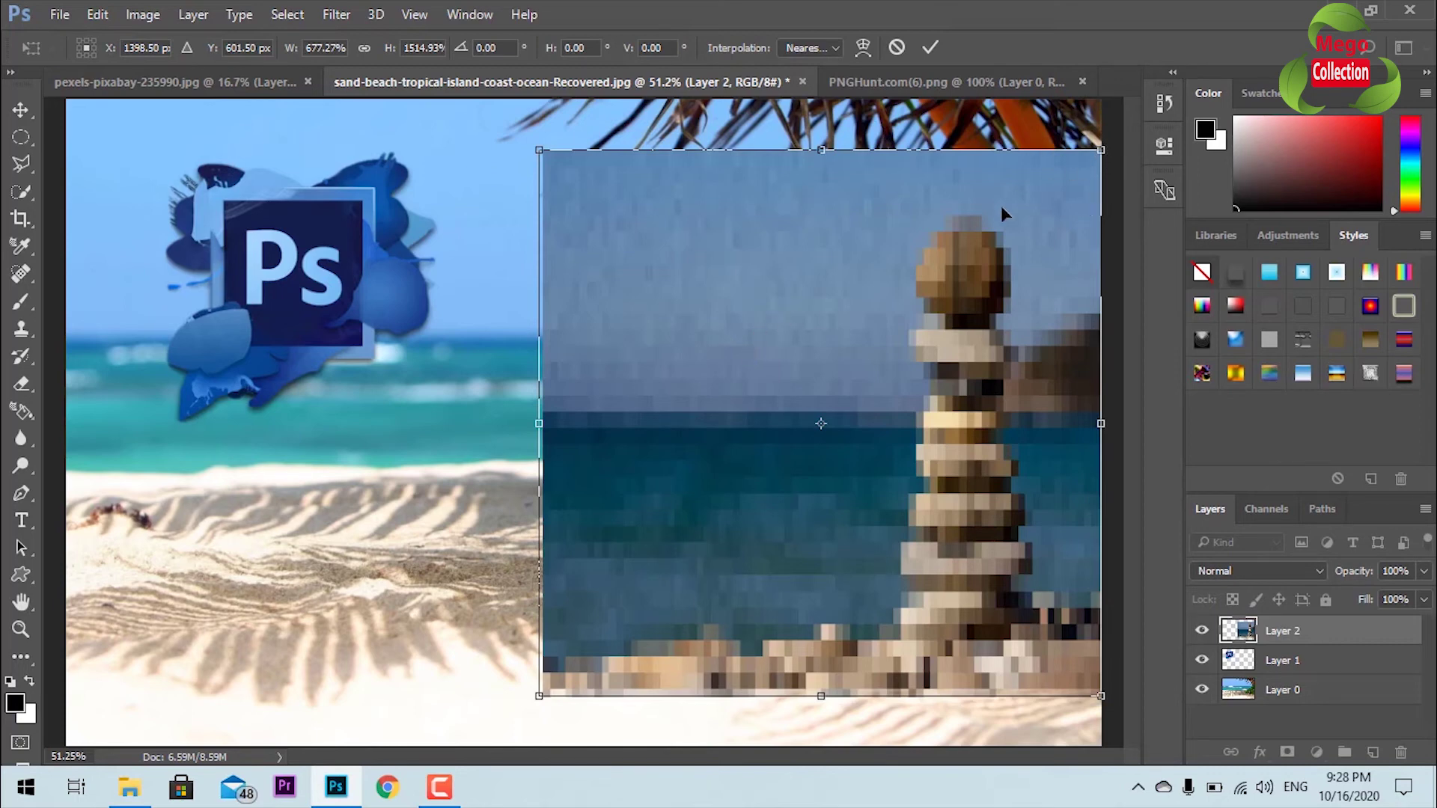
click(931, 49)
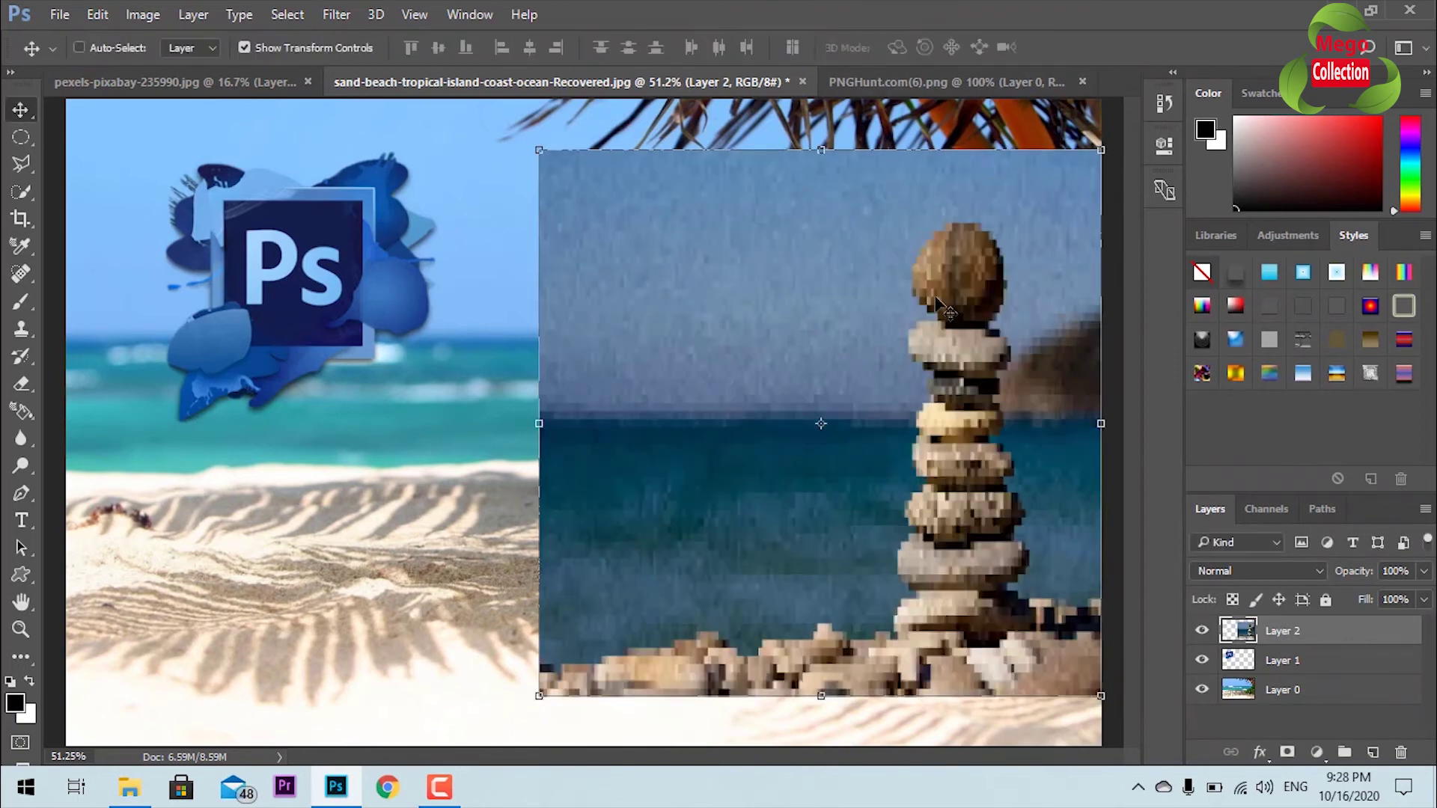
key(Delete)
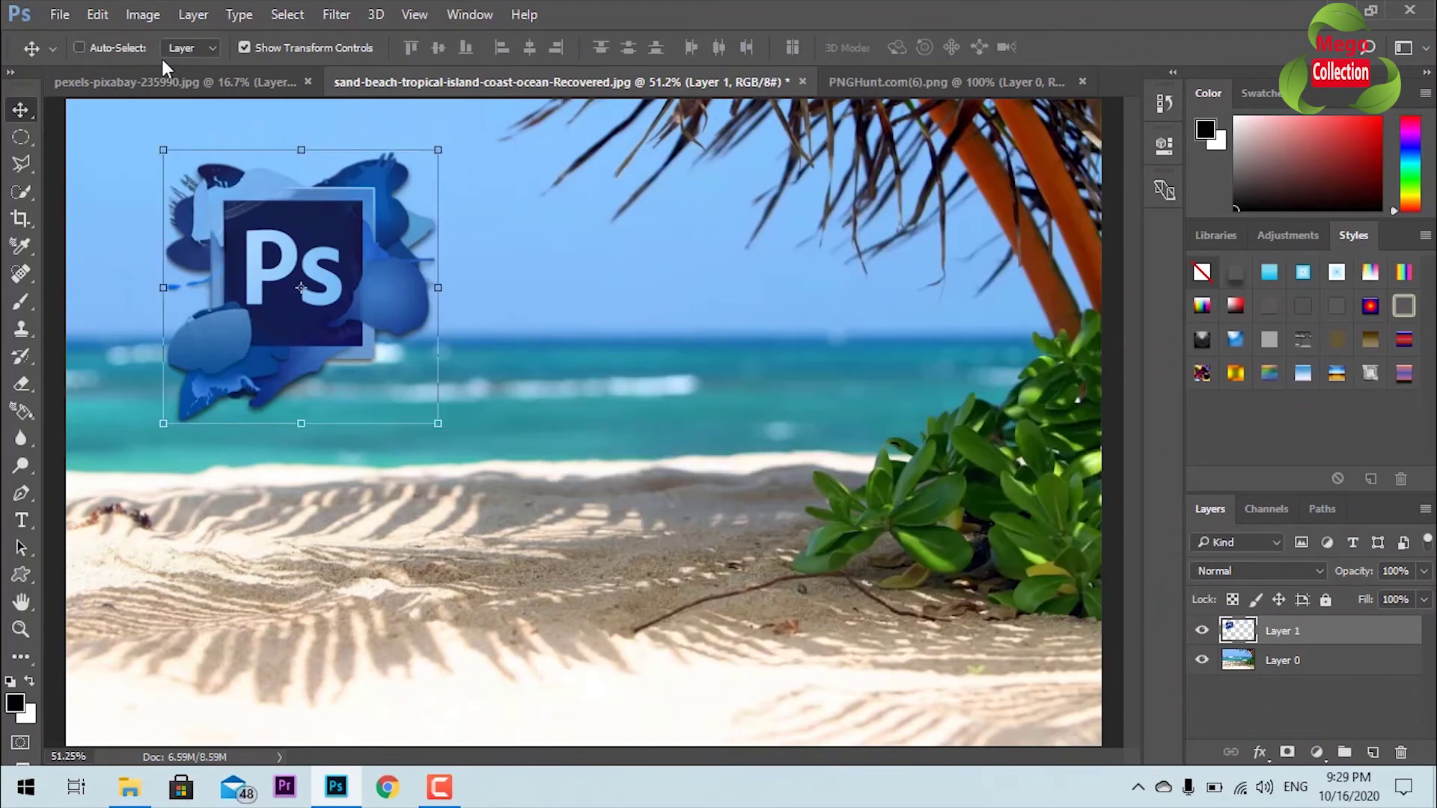
Step: Convert Layer 0 of pexels-pixabay-235990.jpg to a Smart Object
click(173, 75)
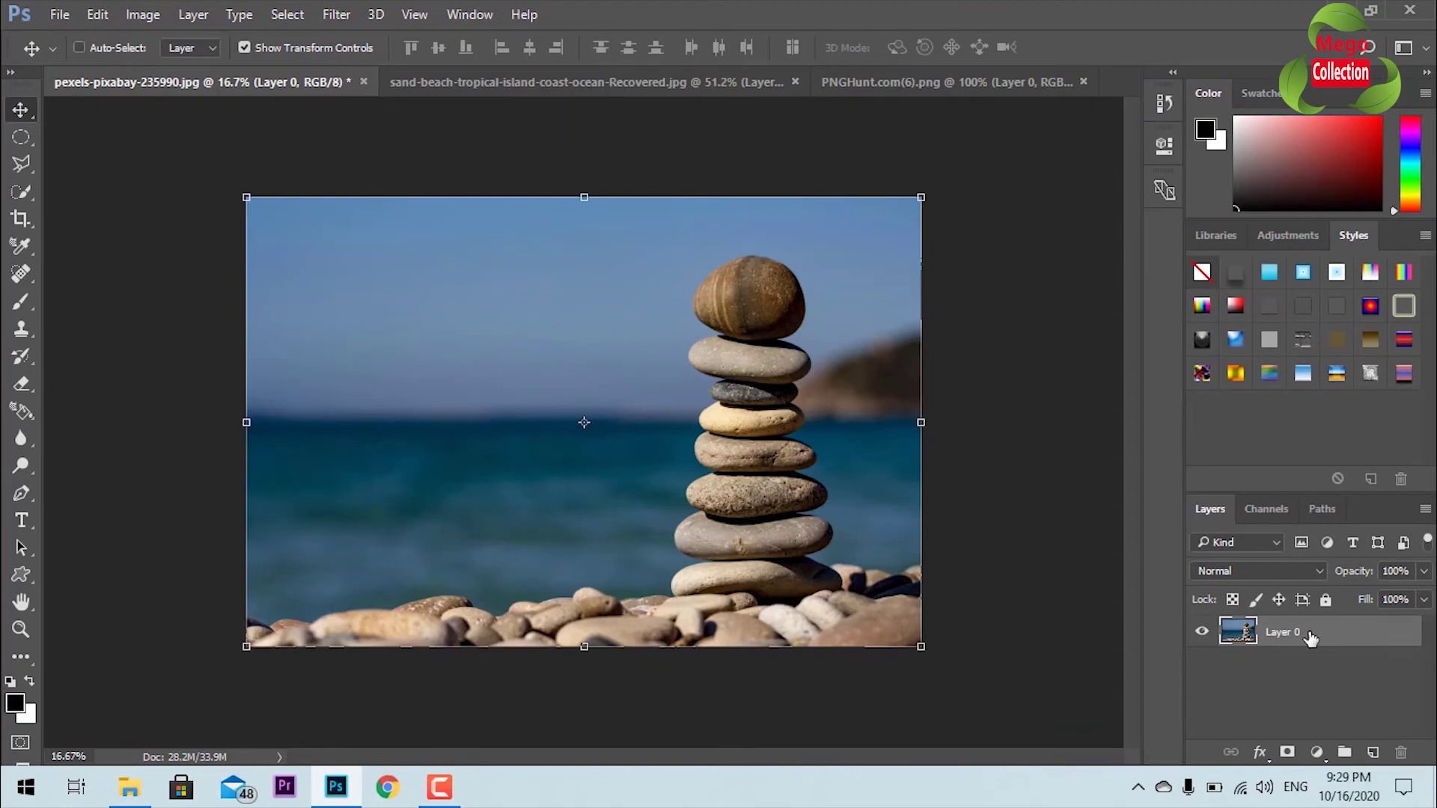
right_click(1372, 637)
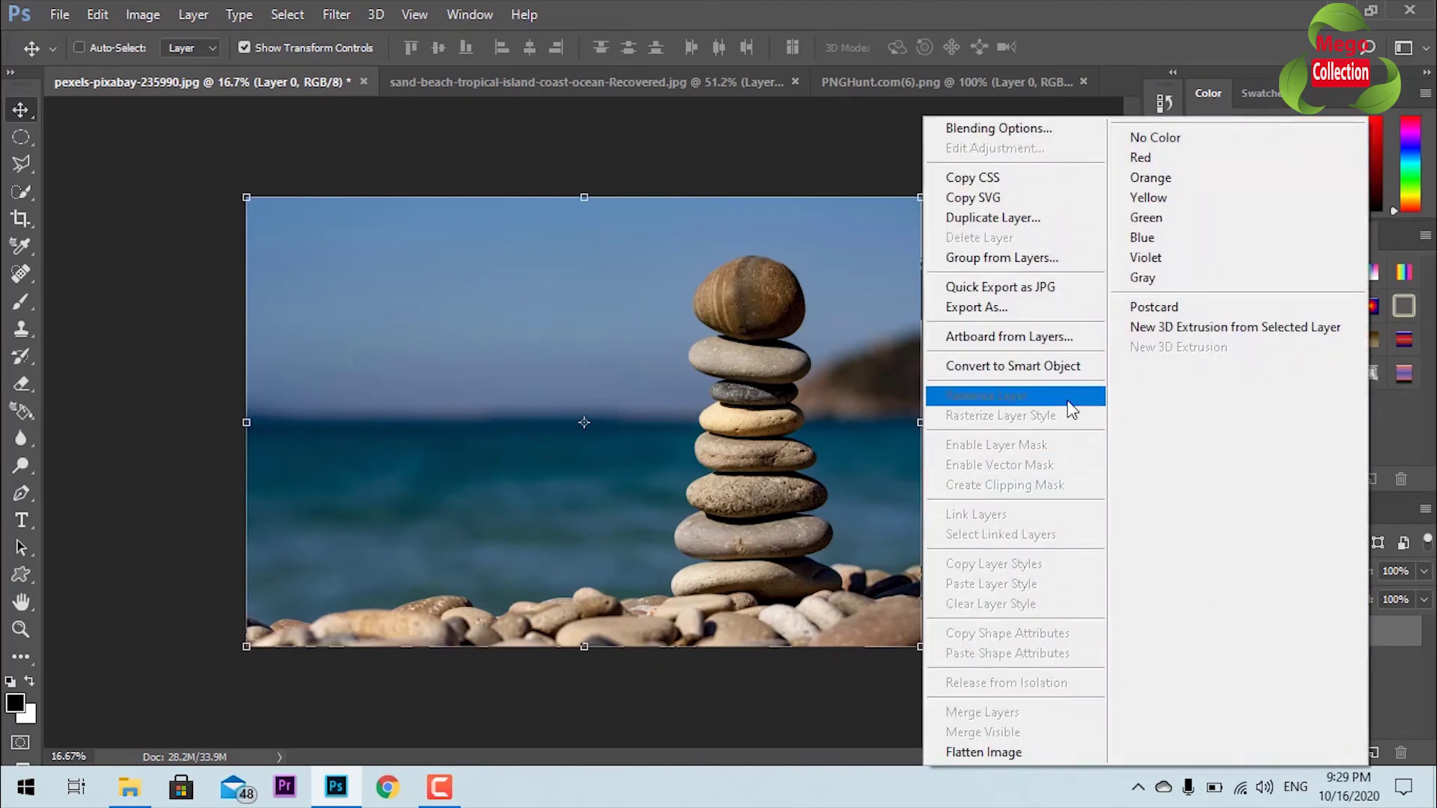
click(1072, 370)
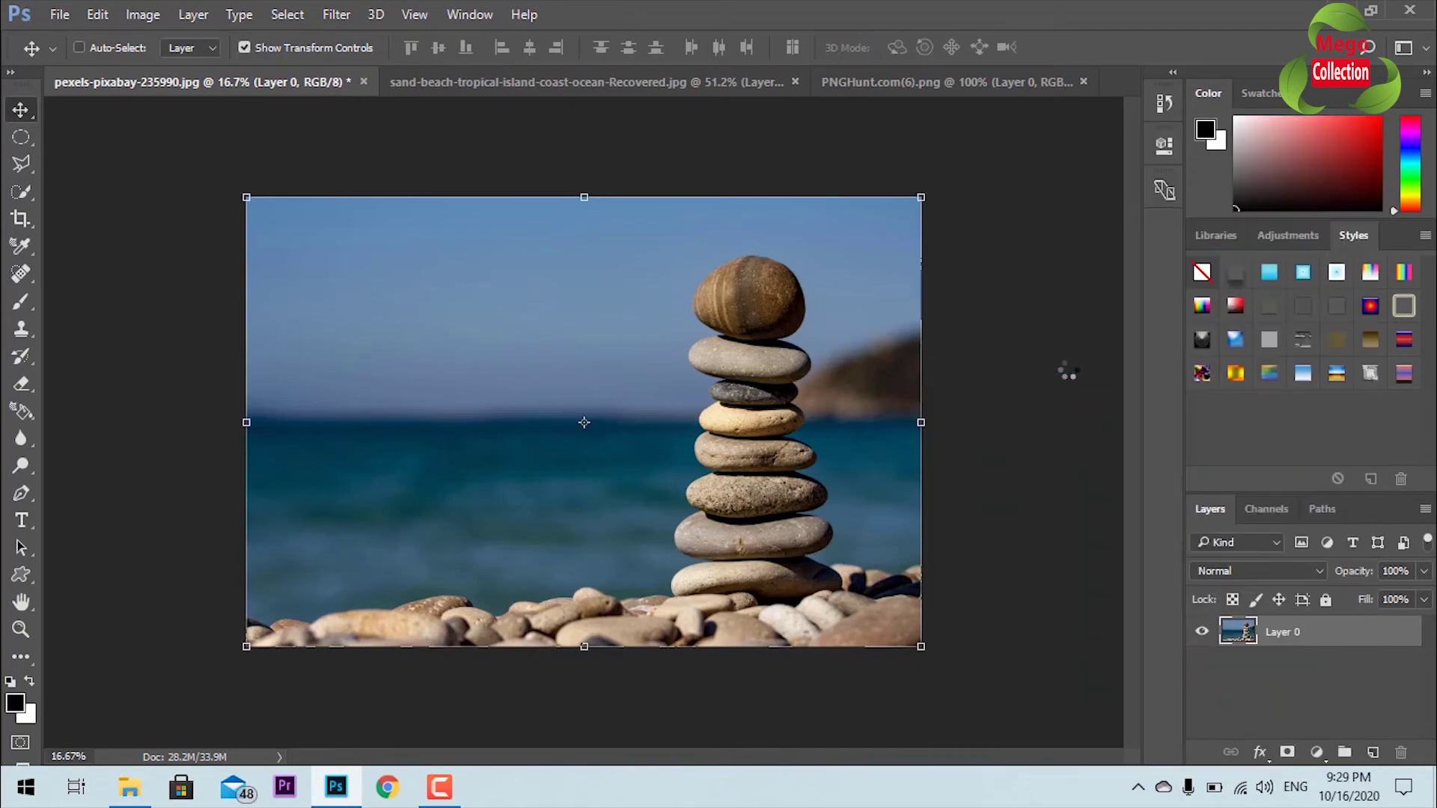
Step: Drag the stones smart object into the beach document as Layer 2
drag(503, 319, 526, 114)
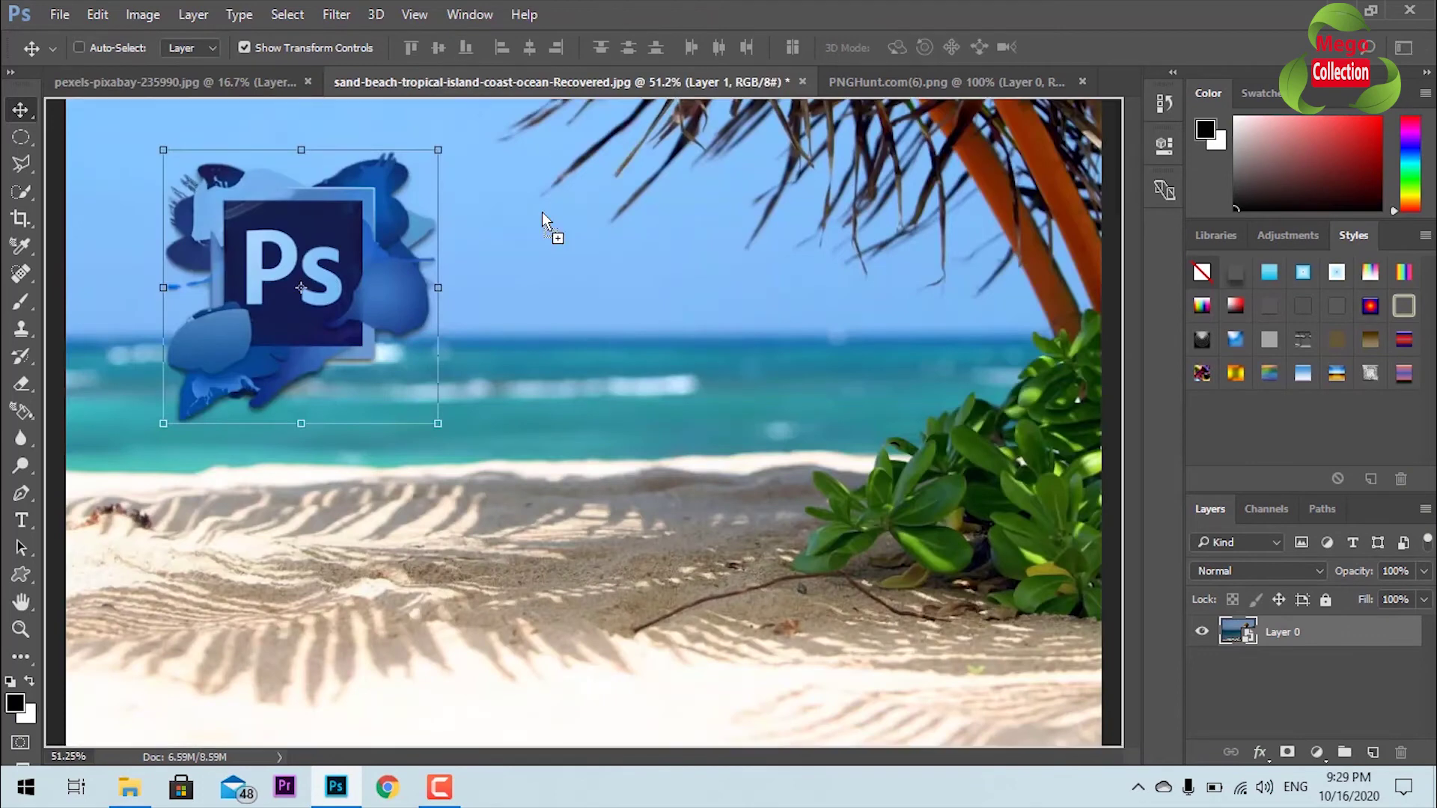
drag(525, 114, 631, 344)
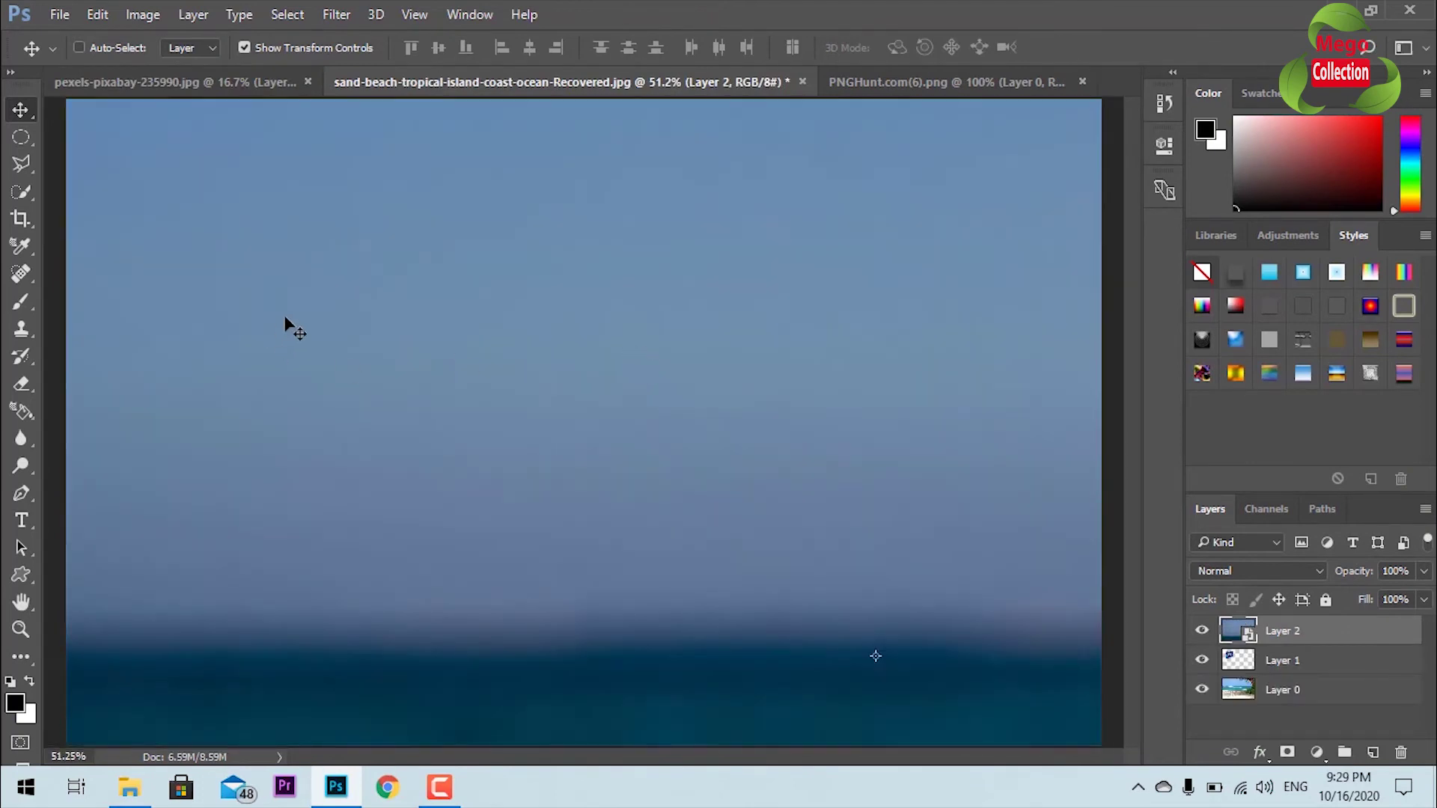
drag(318, 318, 819, 667)
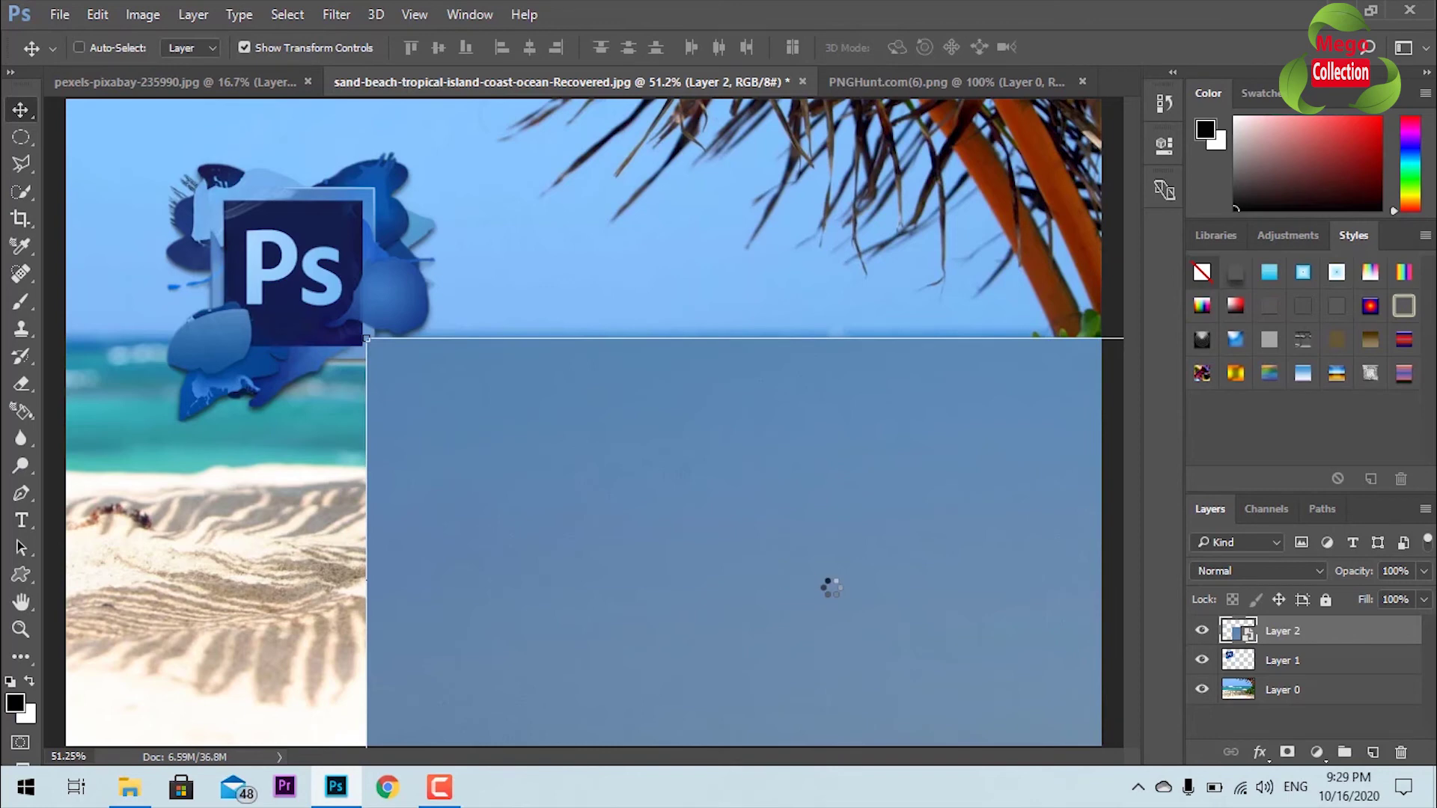
Step: Shrink the stones smart object to a small image resting on the sand and commit
drag(364, 342, 827, 582)
drag(1054, 652, 608, 358)
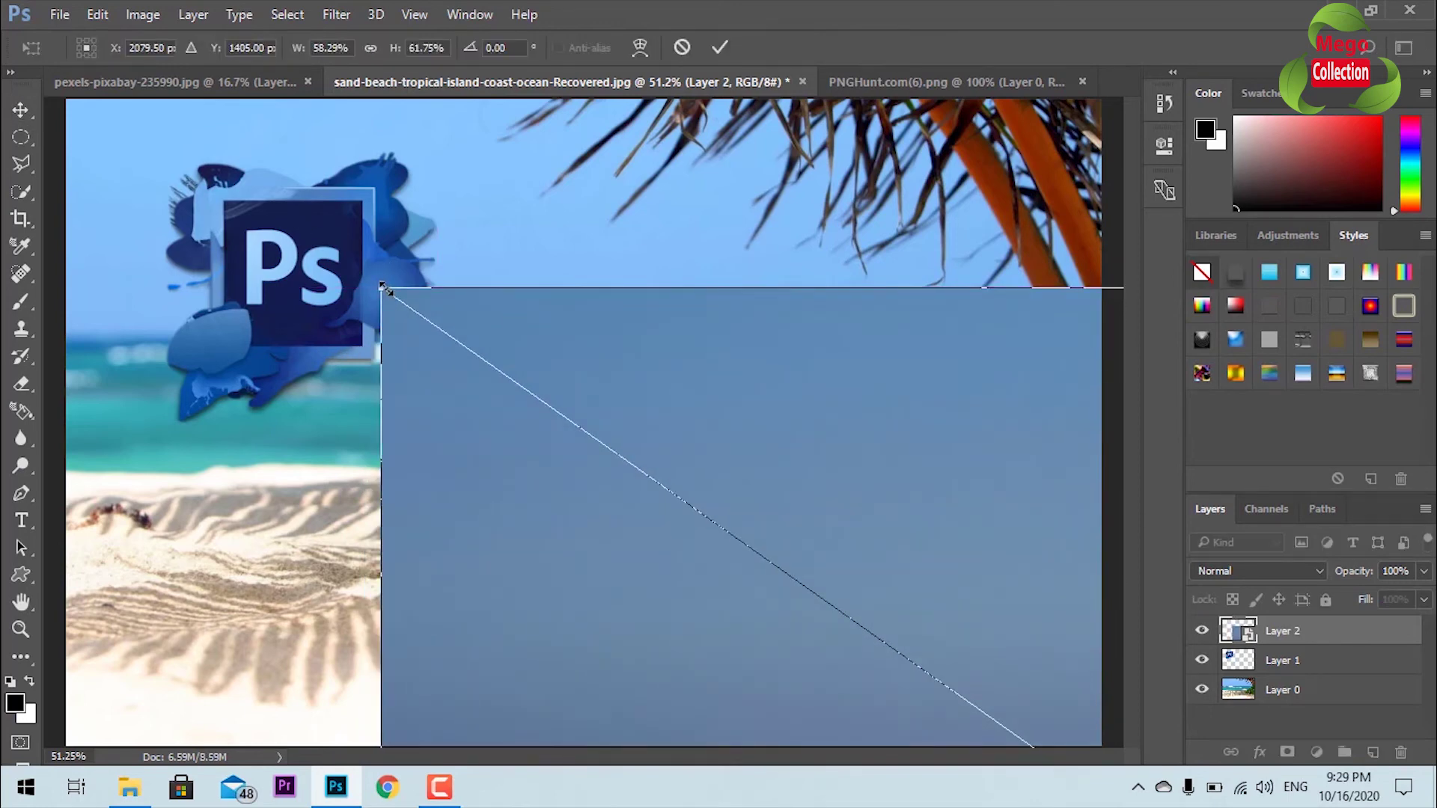
drag(384, 289, 882, 564)
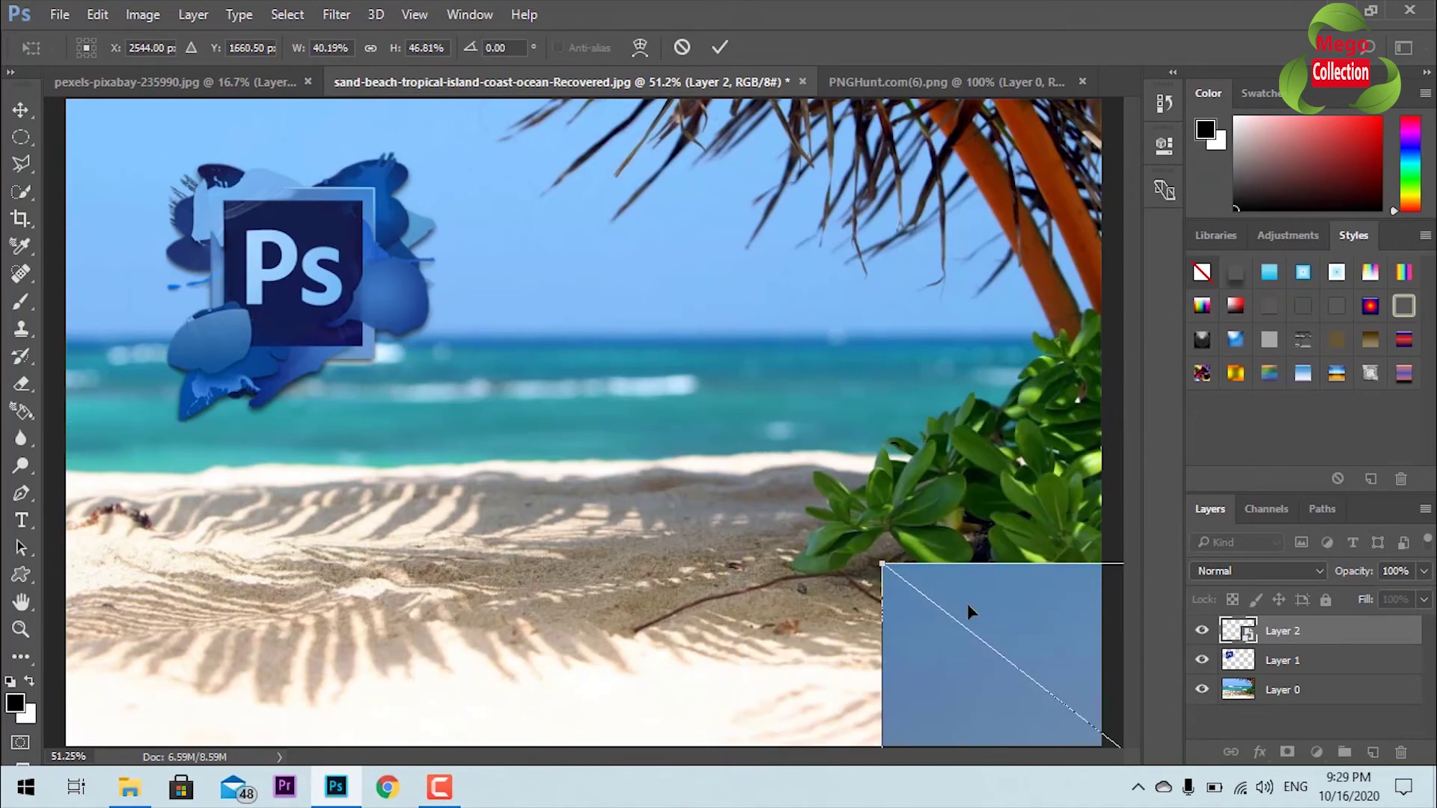
drag(968, 613, 268, 300)
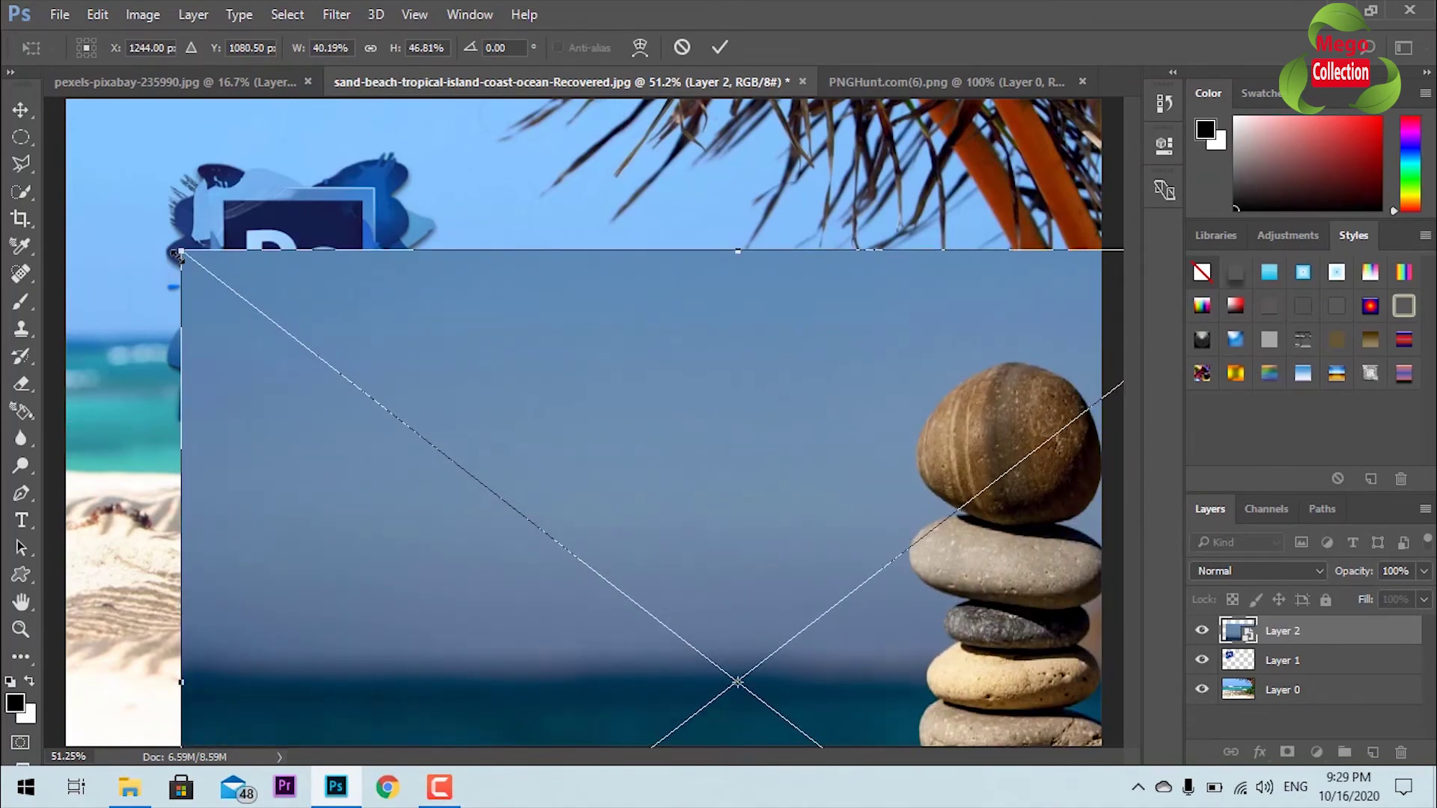
drag(178, 256, 864, 567)
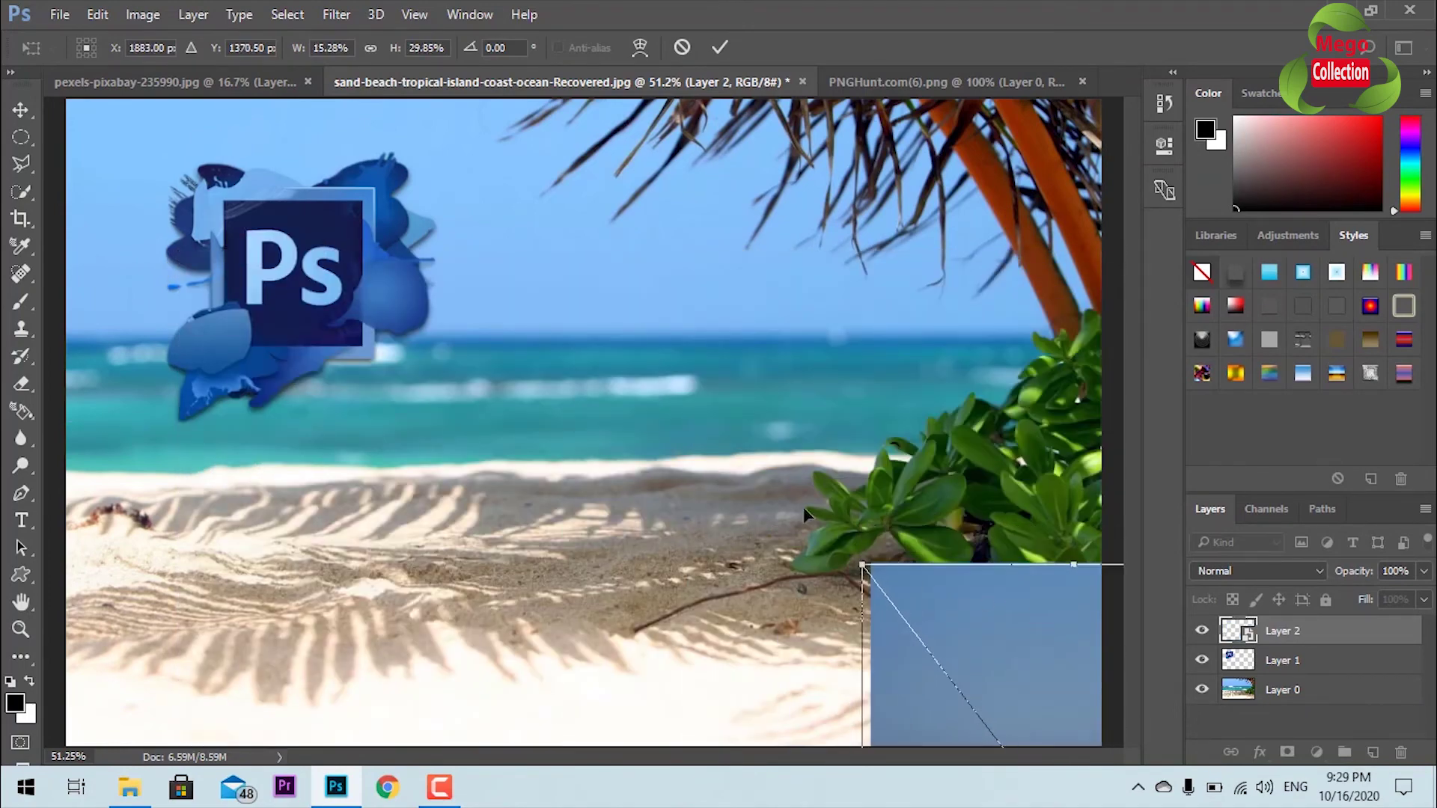
drag(1039, 617, 461, 301)
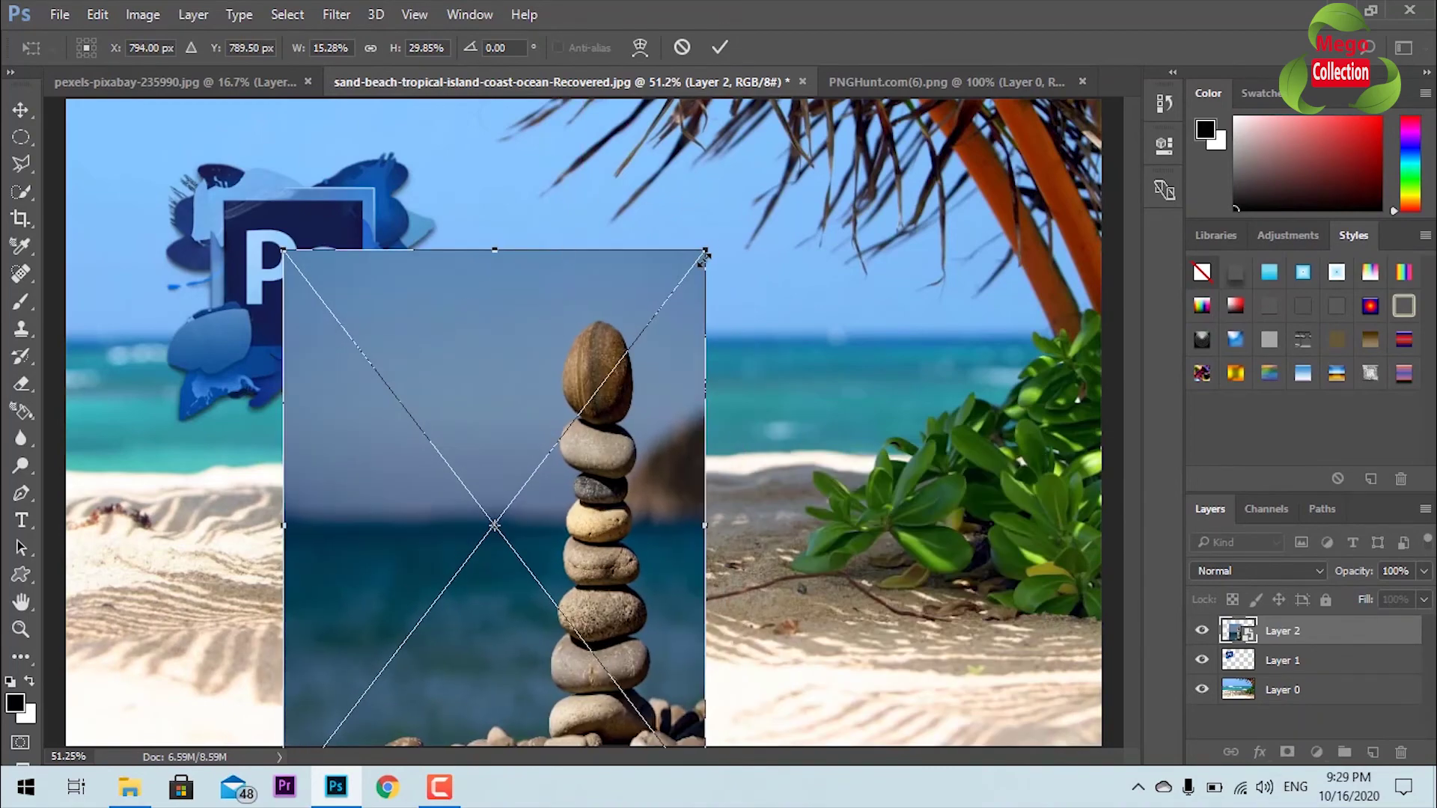
drag(704, 257, 570, 621)
drag(458, 700, 517, 391)
drag(626, 390, 397, 500)
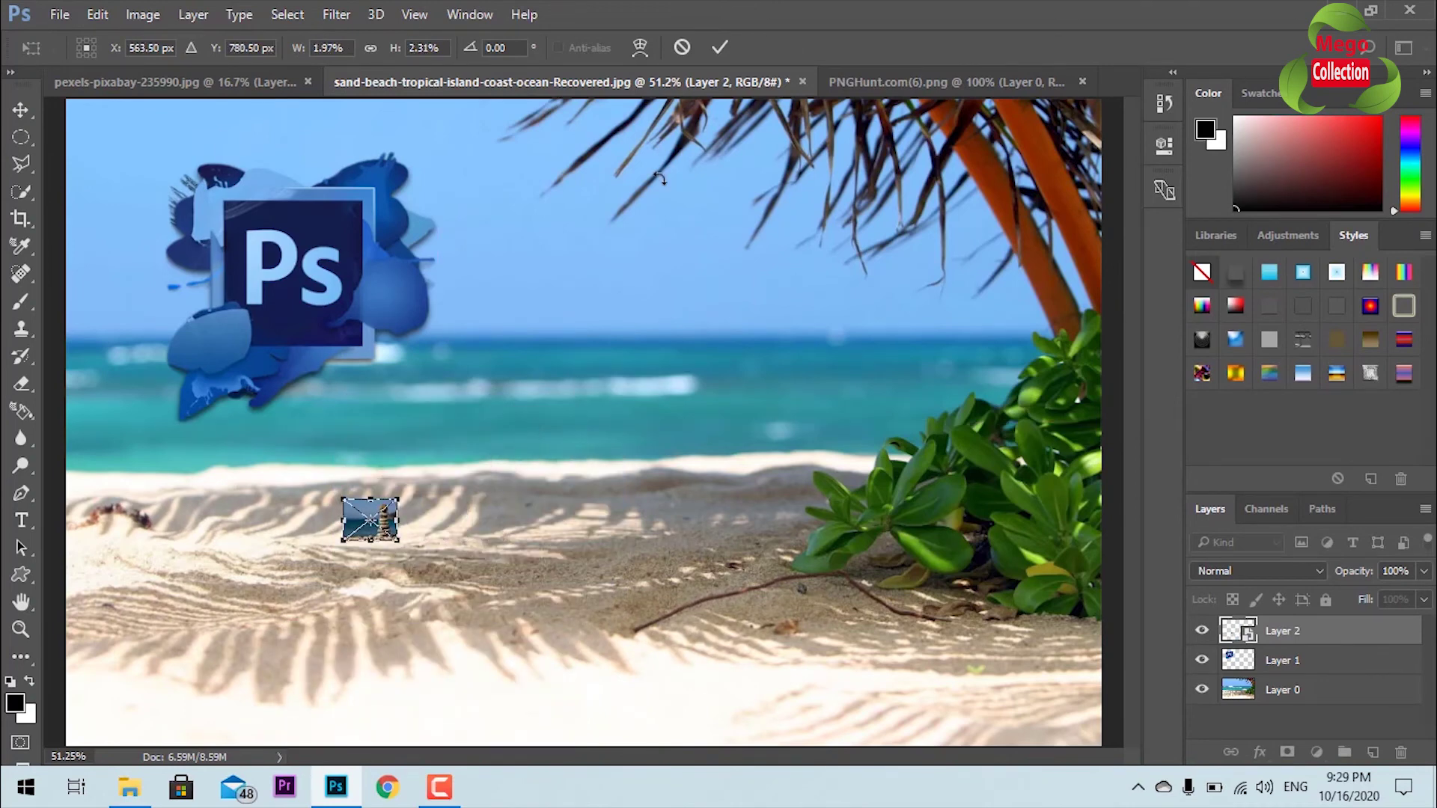
click(717, 48)
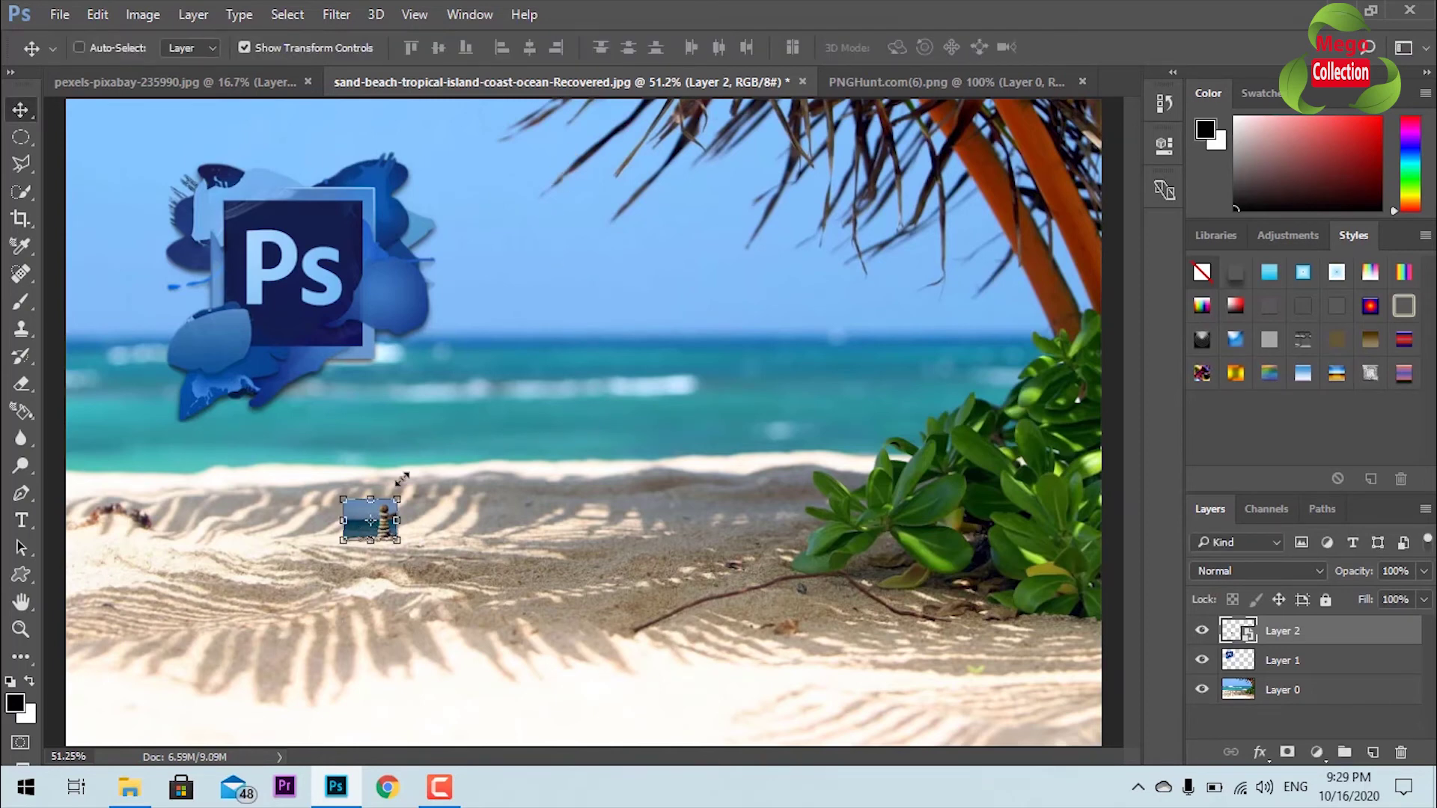
mouse_move(395, 498)
mouse_down()
mouse_move(856, 247)
mouse_move(996, 159)
mouse_move(1033, 112)
mouse_up()
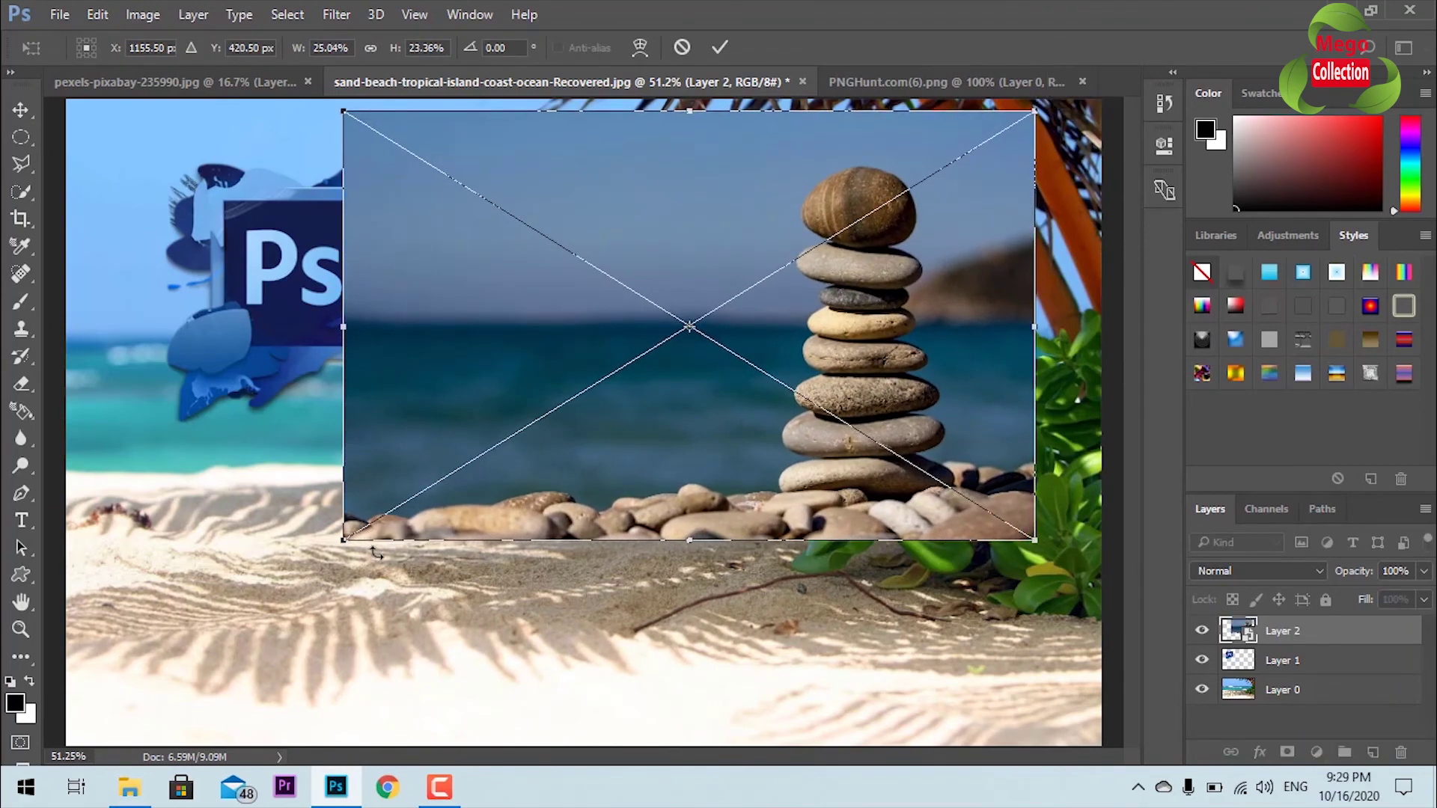
drag(343, 540, 280, 590)
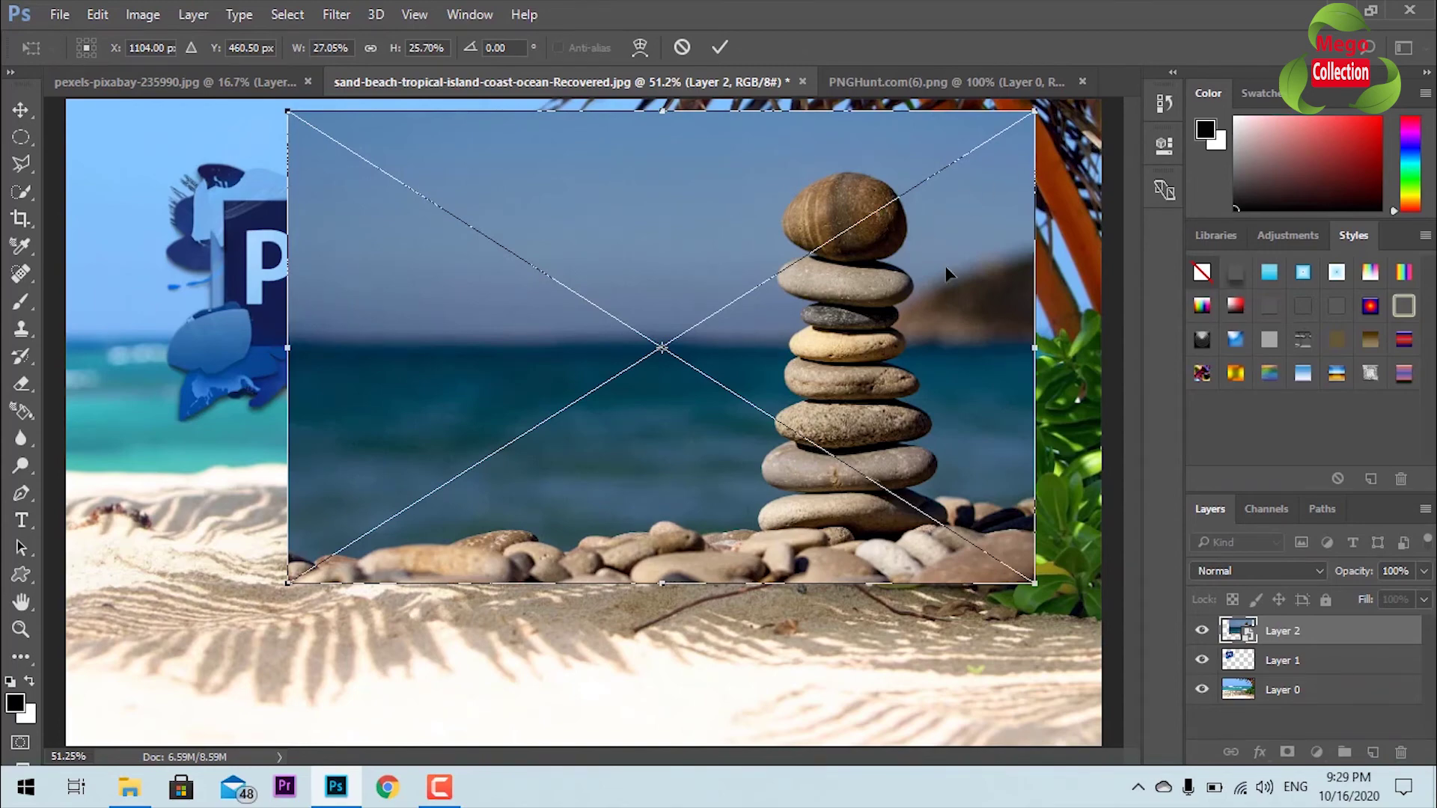
key(Escape)
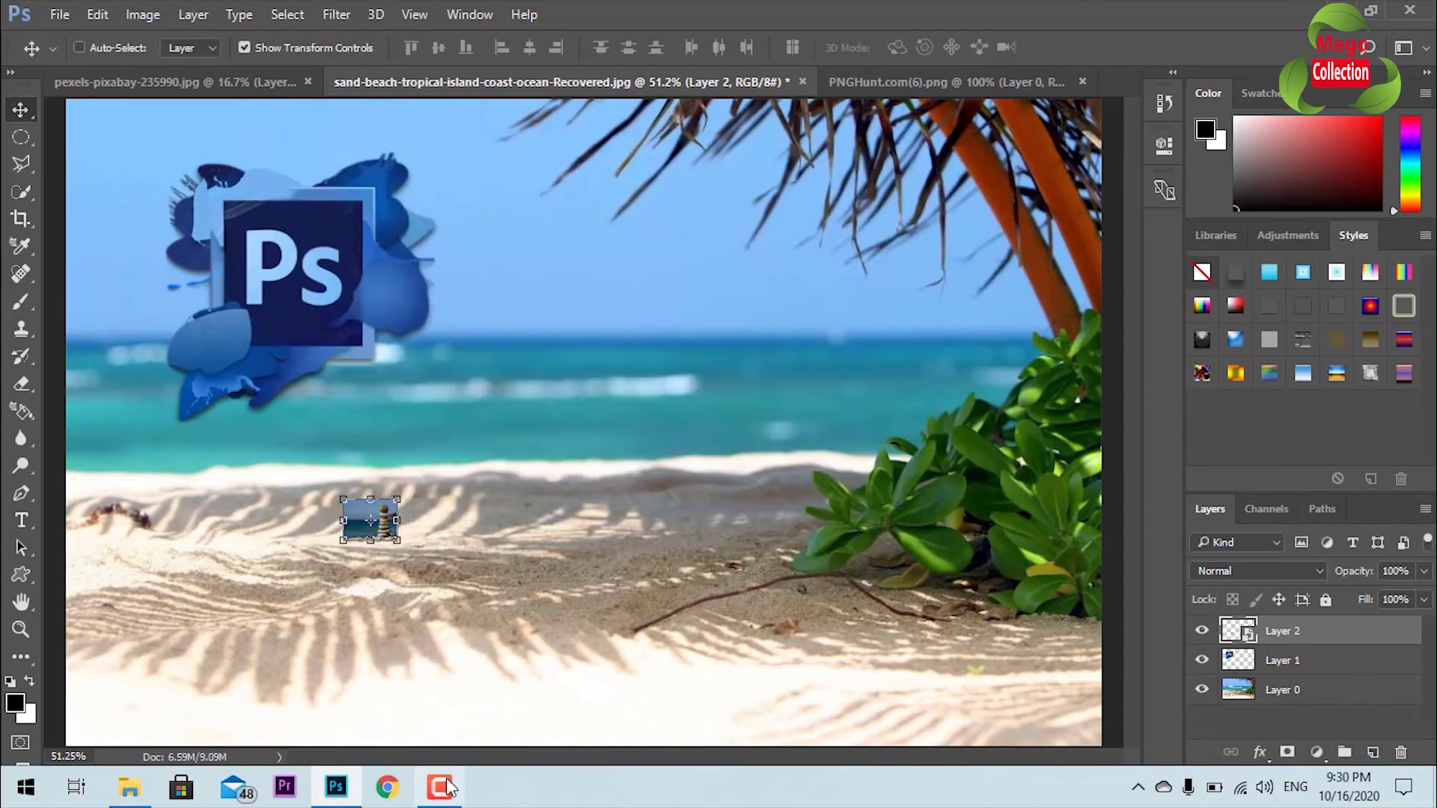
click(138, 797)
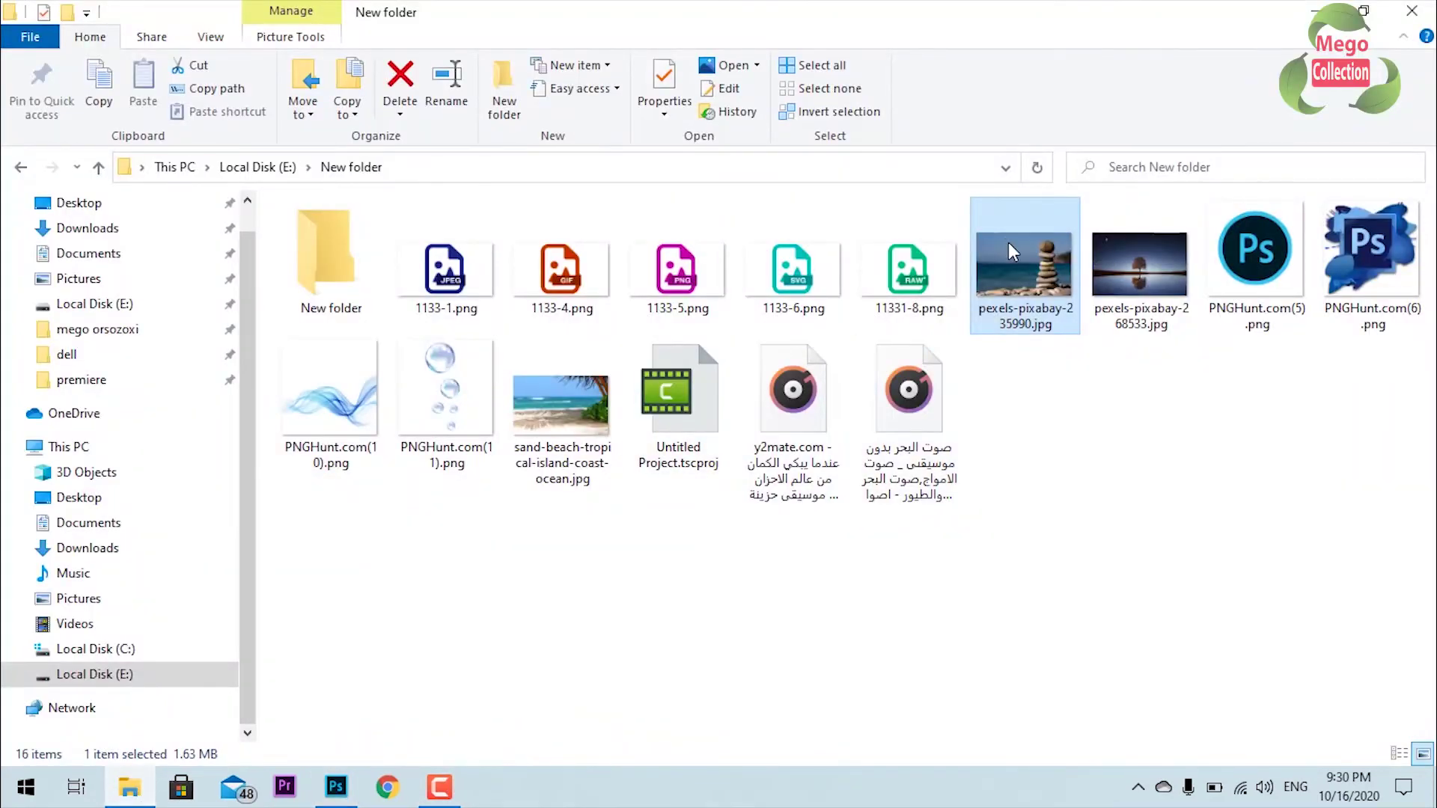
mouse_move(662, 400)
mouse_down()
mouse_move(332, 791)
mouse_move(445, 445)
mouse_up()
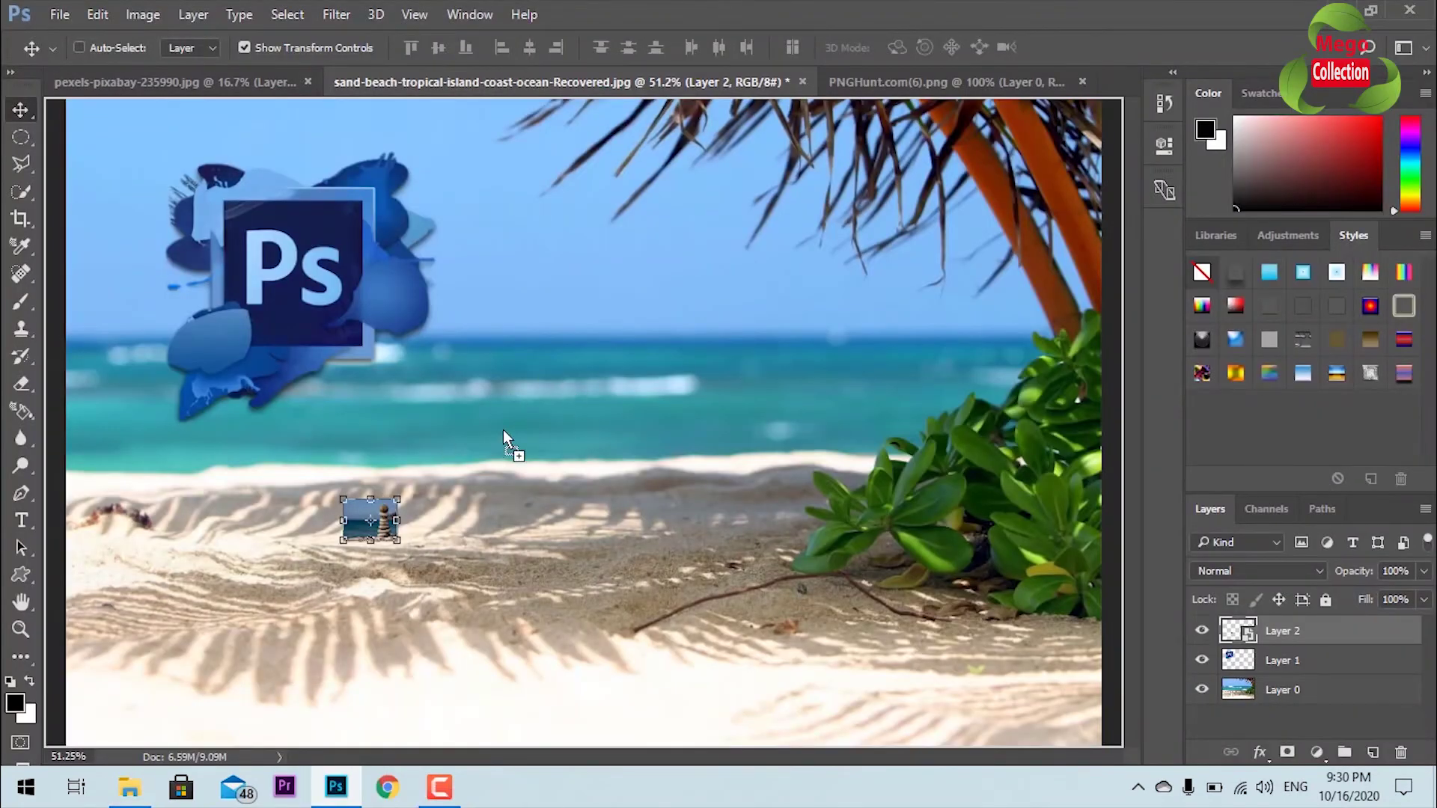
drag(241, 103, 520, 152)
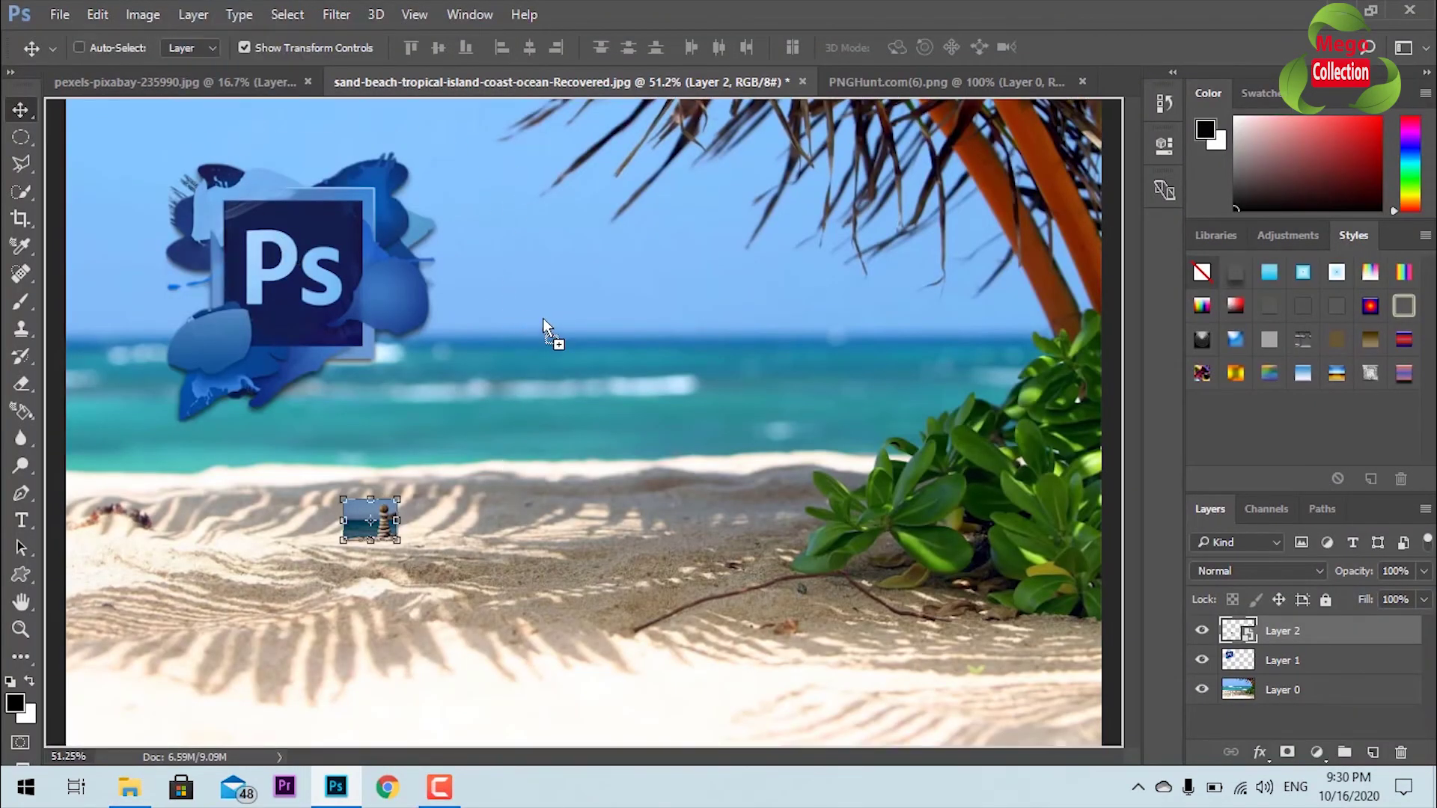
Step: Place the stones file as smart-object layer pexels-pixabay-235990, shrink it, then enlarge it to check sharpness
drag(543, 318, 548, 319)
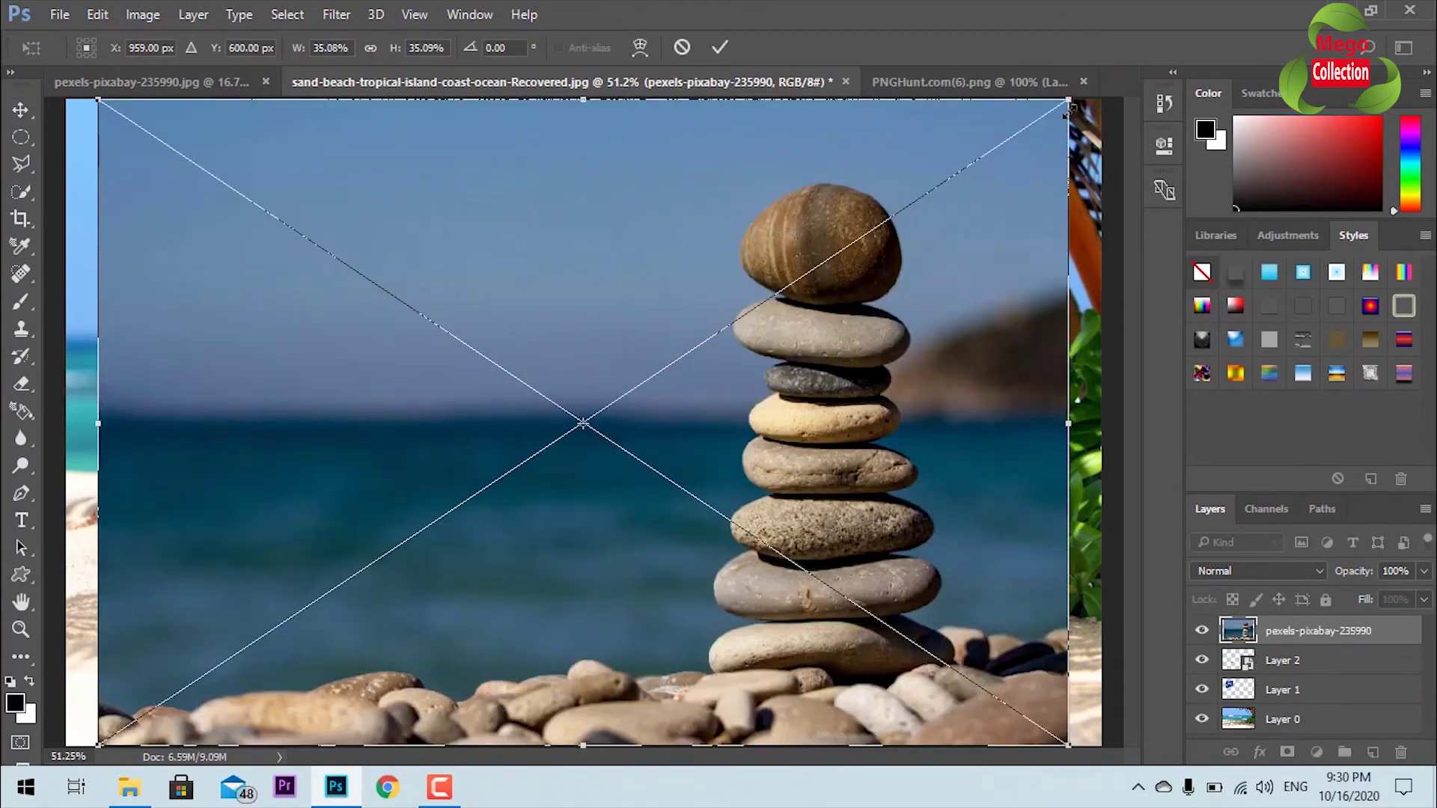
drag(1062, 105, 499, 459)
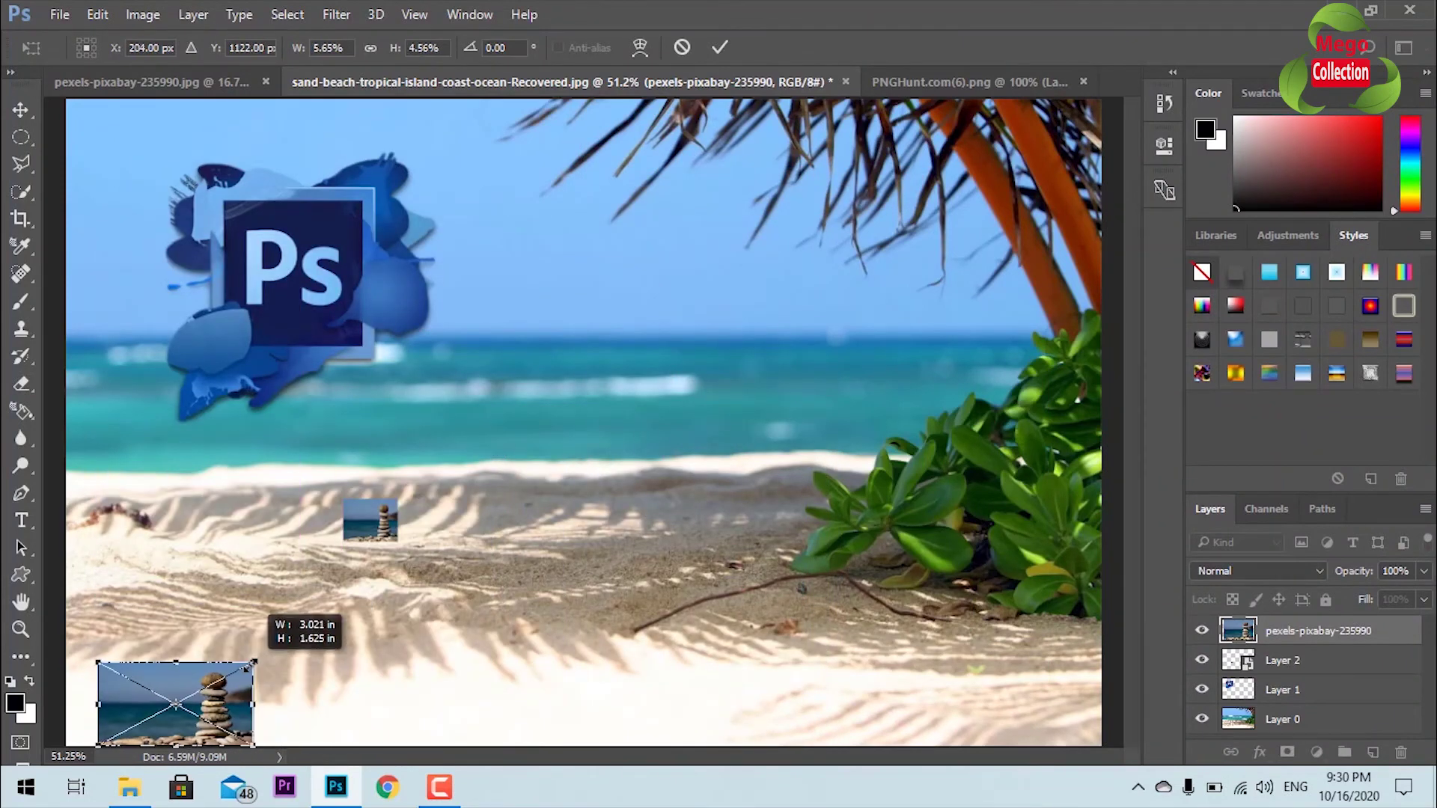
drag(499, 460, 253, 663)
click(720, 47)
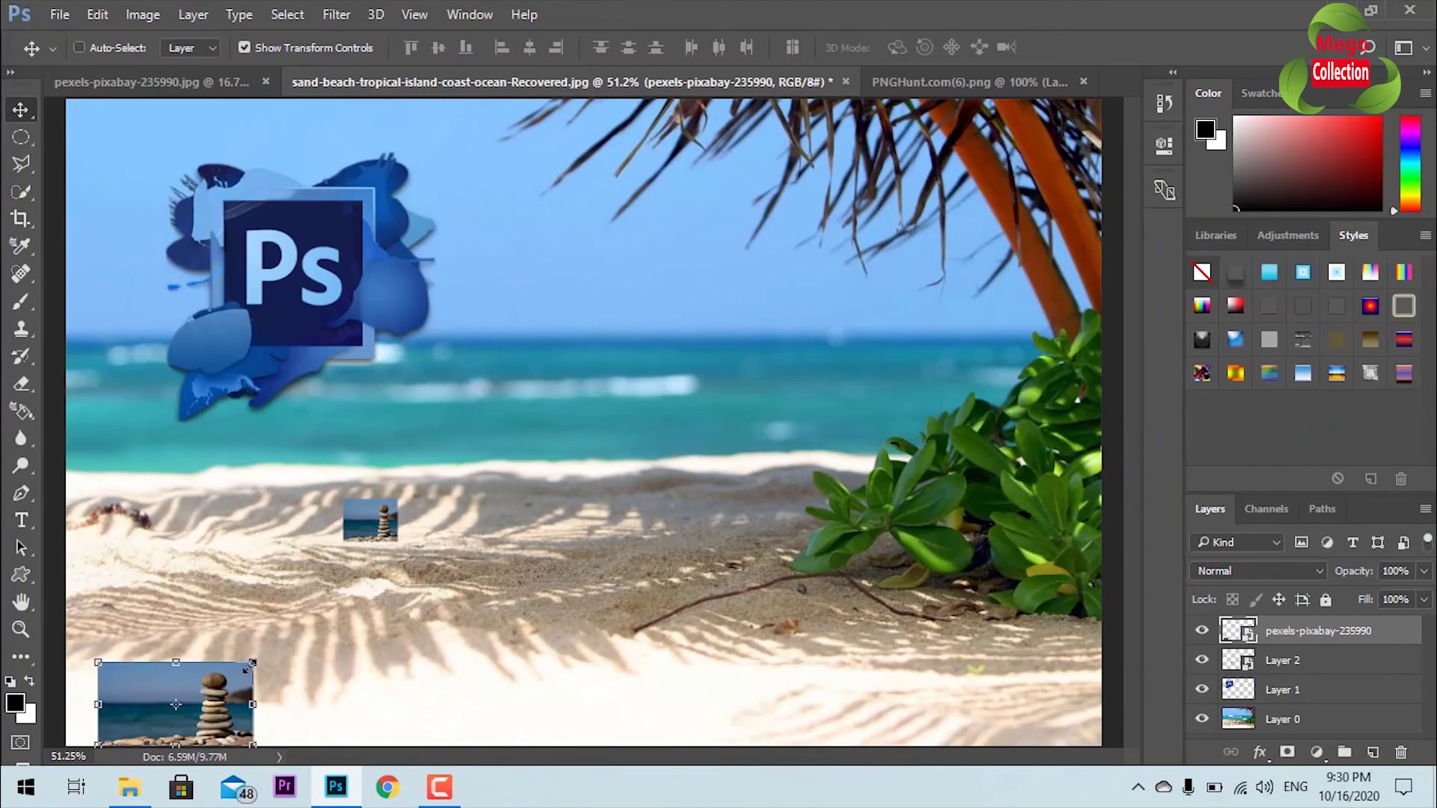
mouse_move(249, 666)
mouse_down()
mouse_move(1008, 175)
mouse_move(898, 240)
mouse_up()
Step: Scale the pexels-pixabay-235990 layer to 21.05% × 16.20% across the lower-middle sand and commit
mouse_move(544, 369)
mouse_down()
mouse_move(827, 273)
mouse_move(890, 299)
mouse_up()
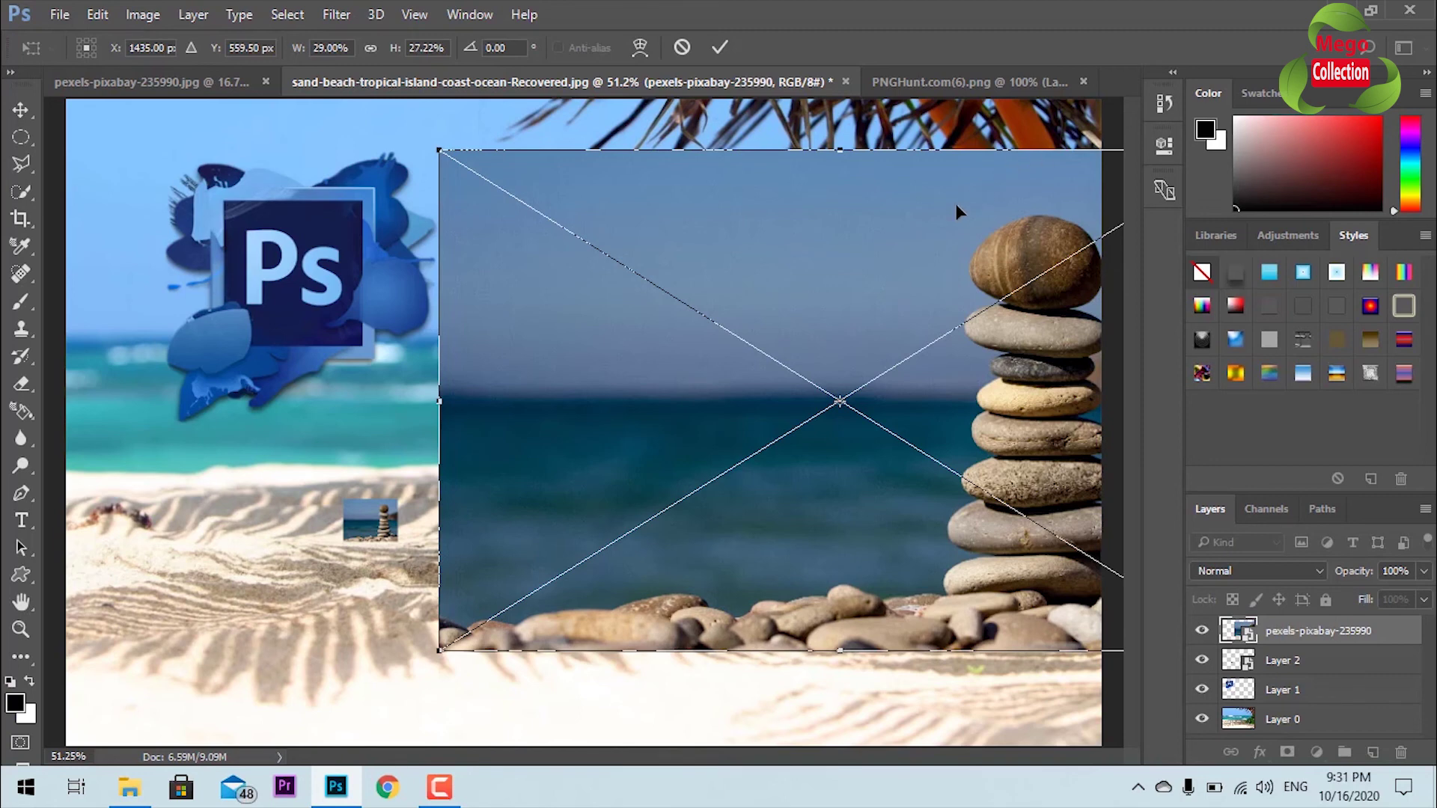
drag(955, 203, 600, 247)
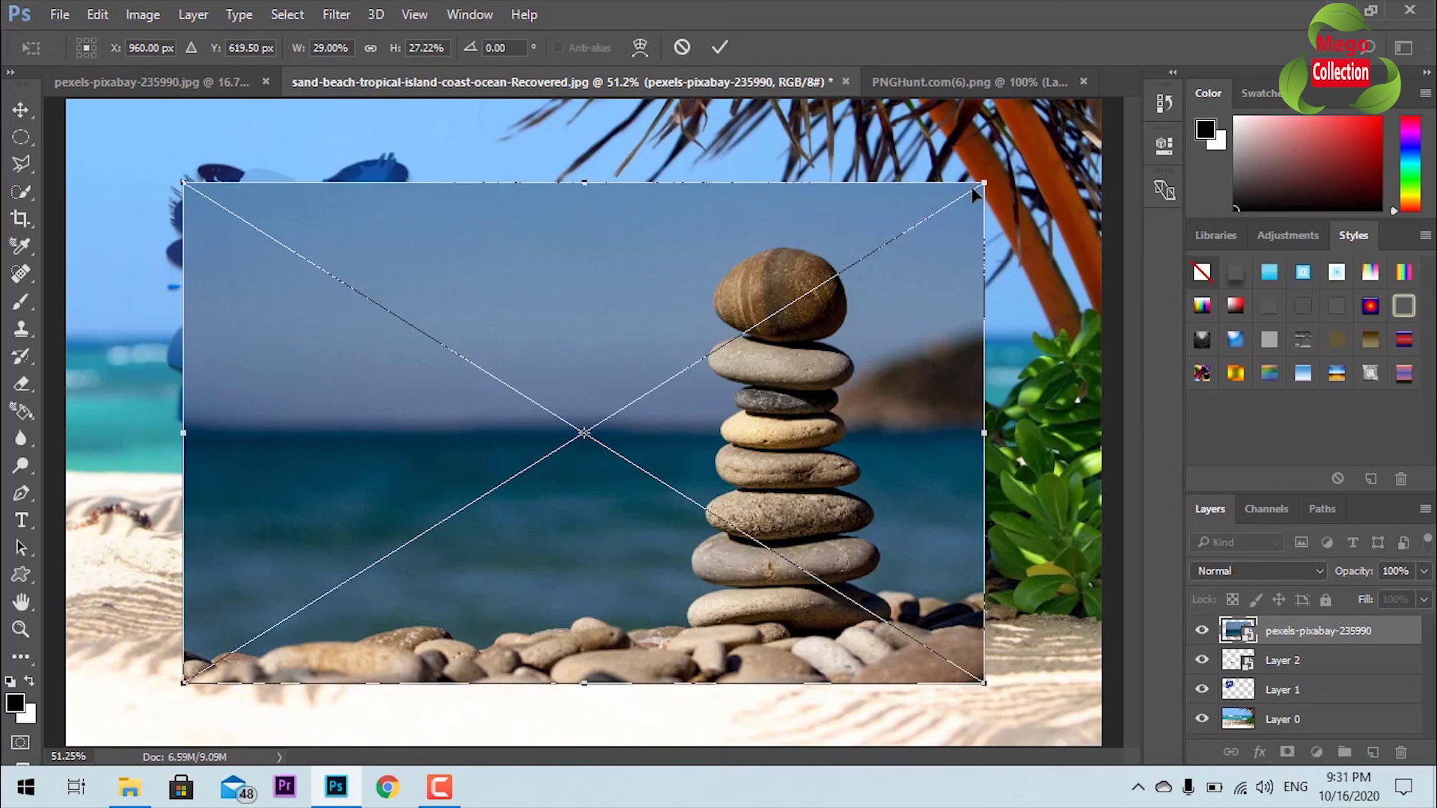
drag(983, 183, 1083, 110)
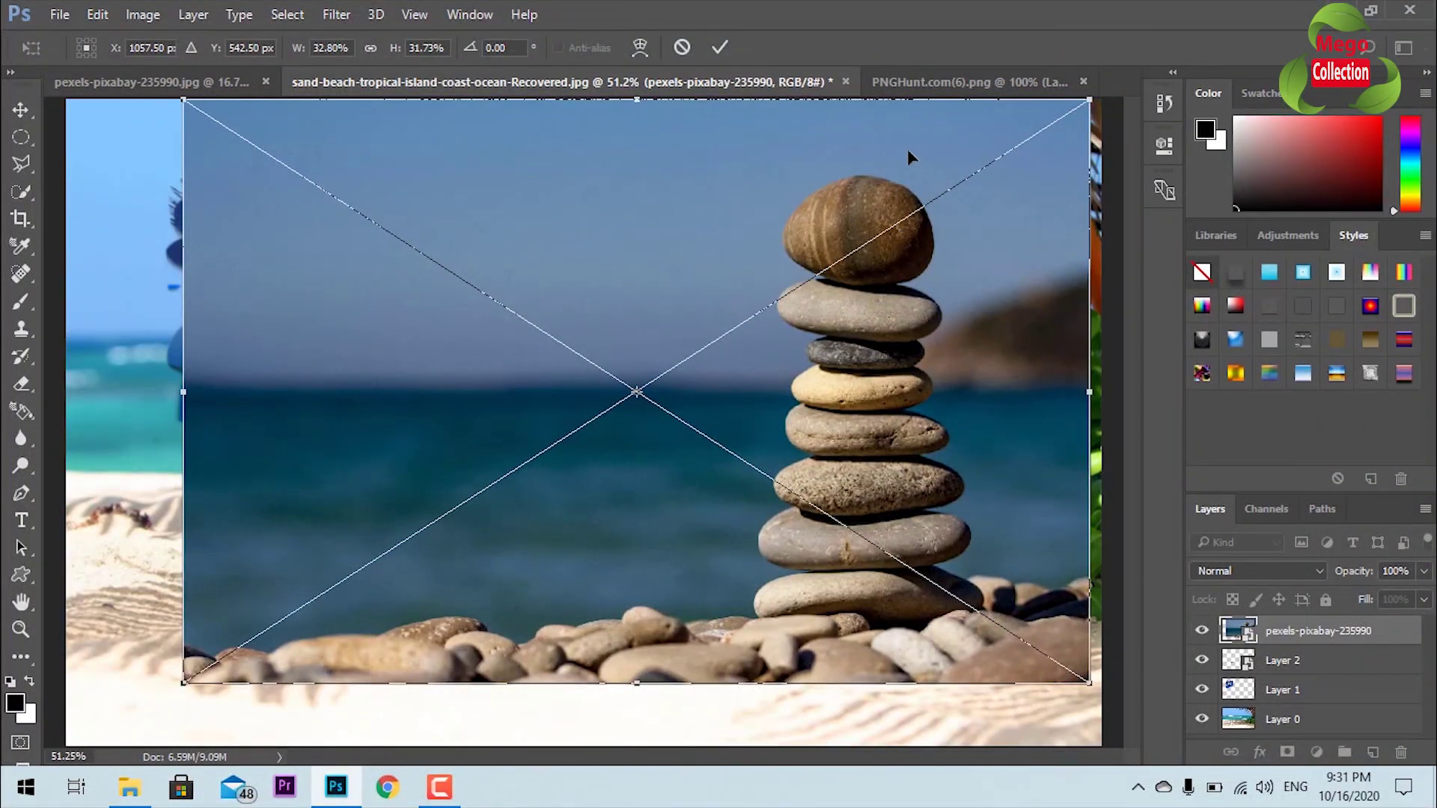
drag(909, 155, 855, 222)
mouse_move(1039, 167)
mouse_down()
mouse_move(962, 205)
mouse_move(706, 459)
mouse_up()
mouse_move(587, 532)
mouse_down()
mouse_move(760, 396)
mouse_move(698, 531)
mouse_up()
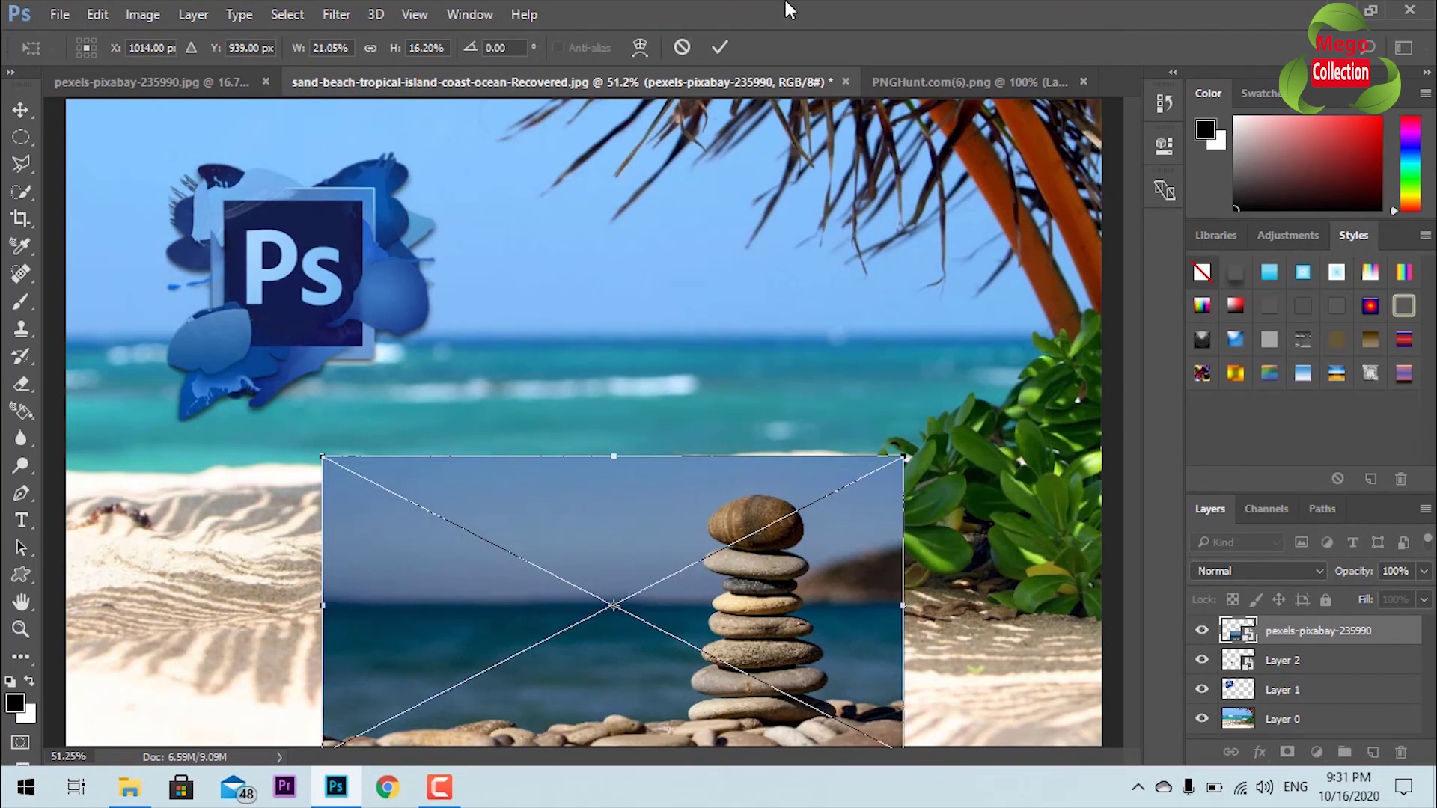
click(720, 47)
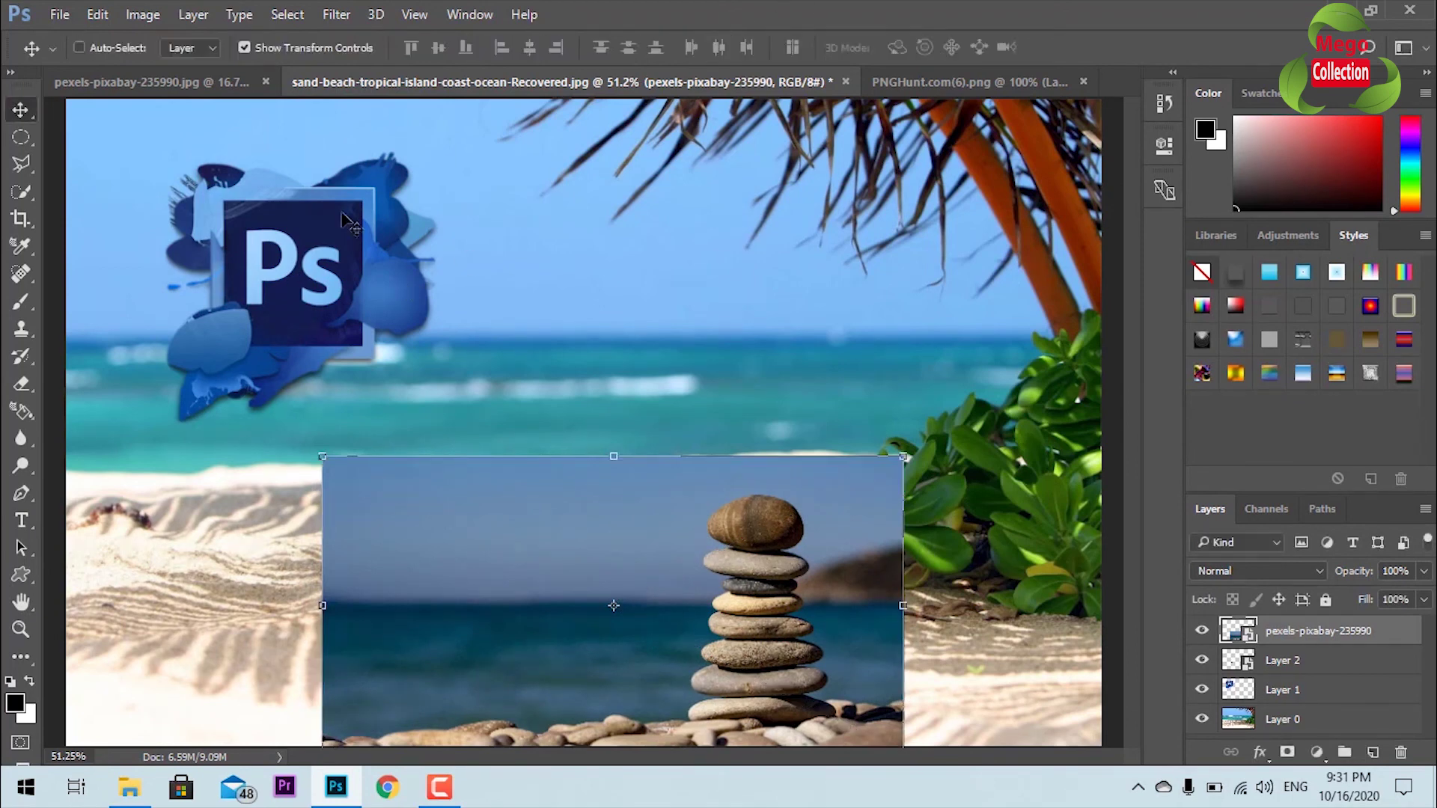